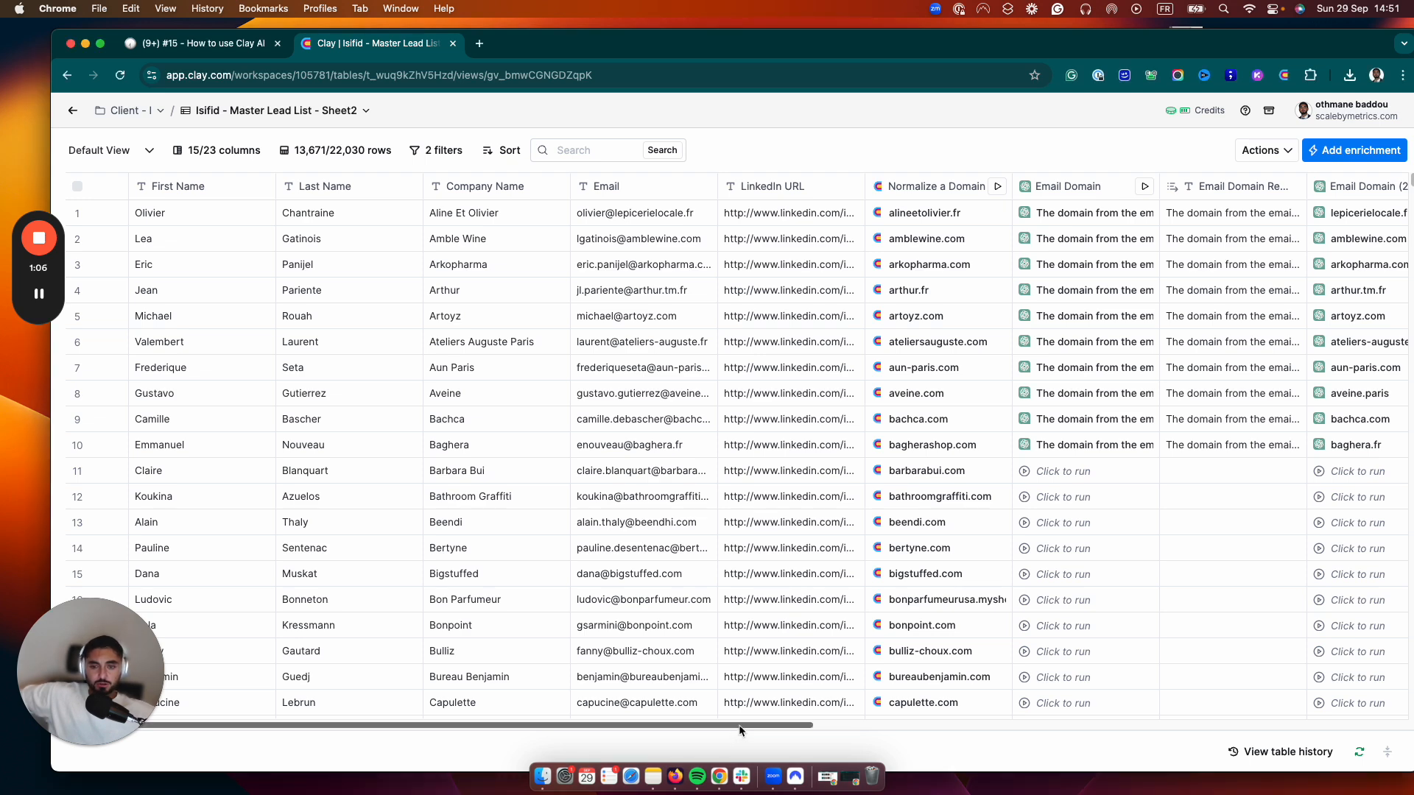
drag(735, 725, 1323, 705)
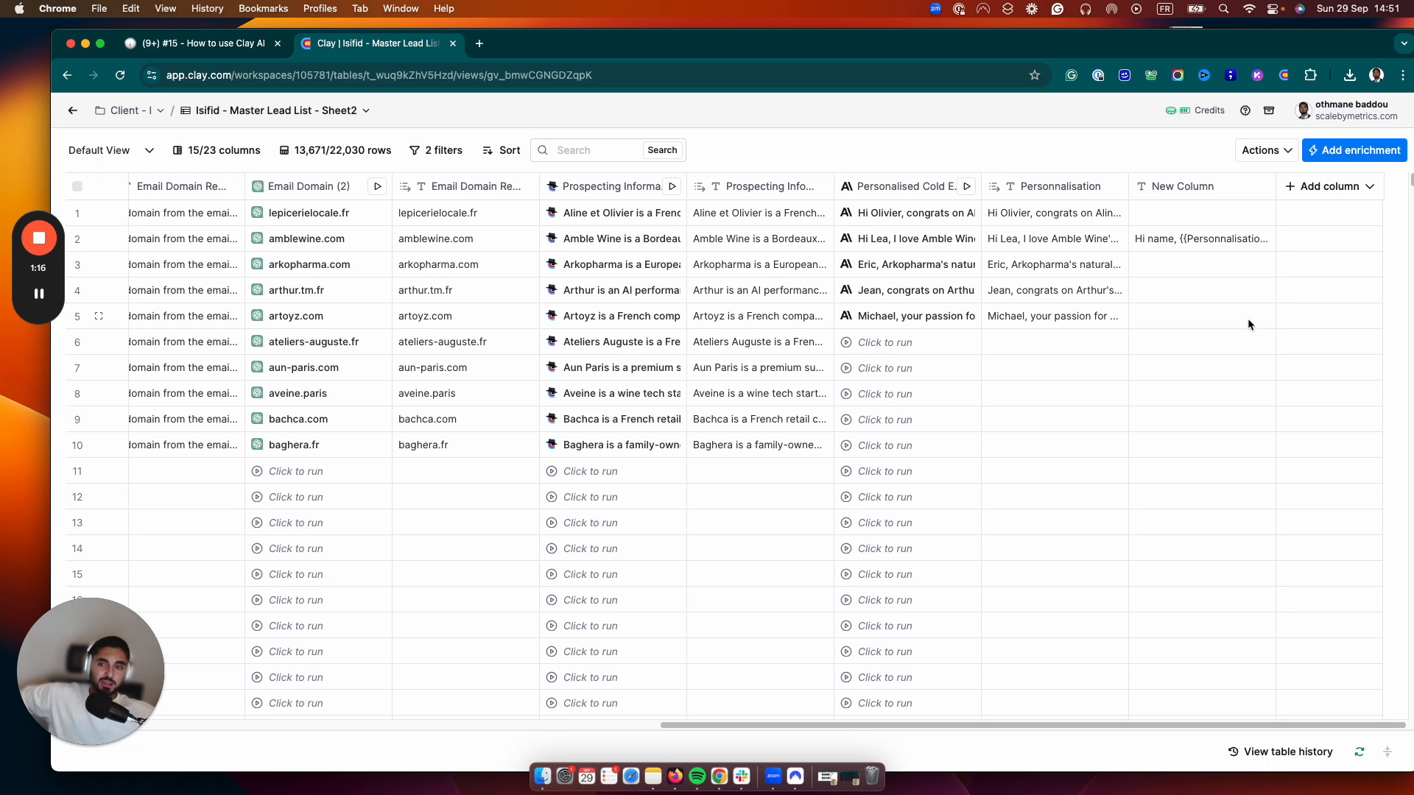
drag(1153, 726, 629, 727)
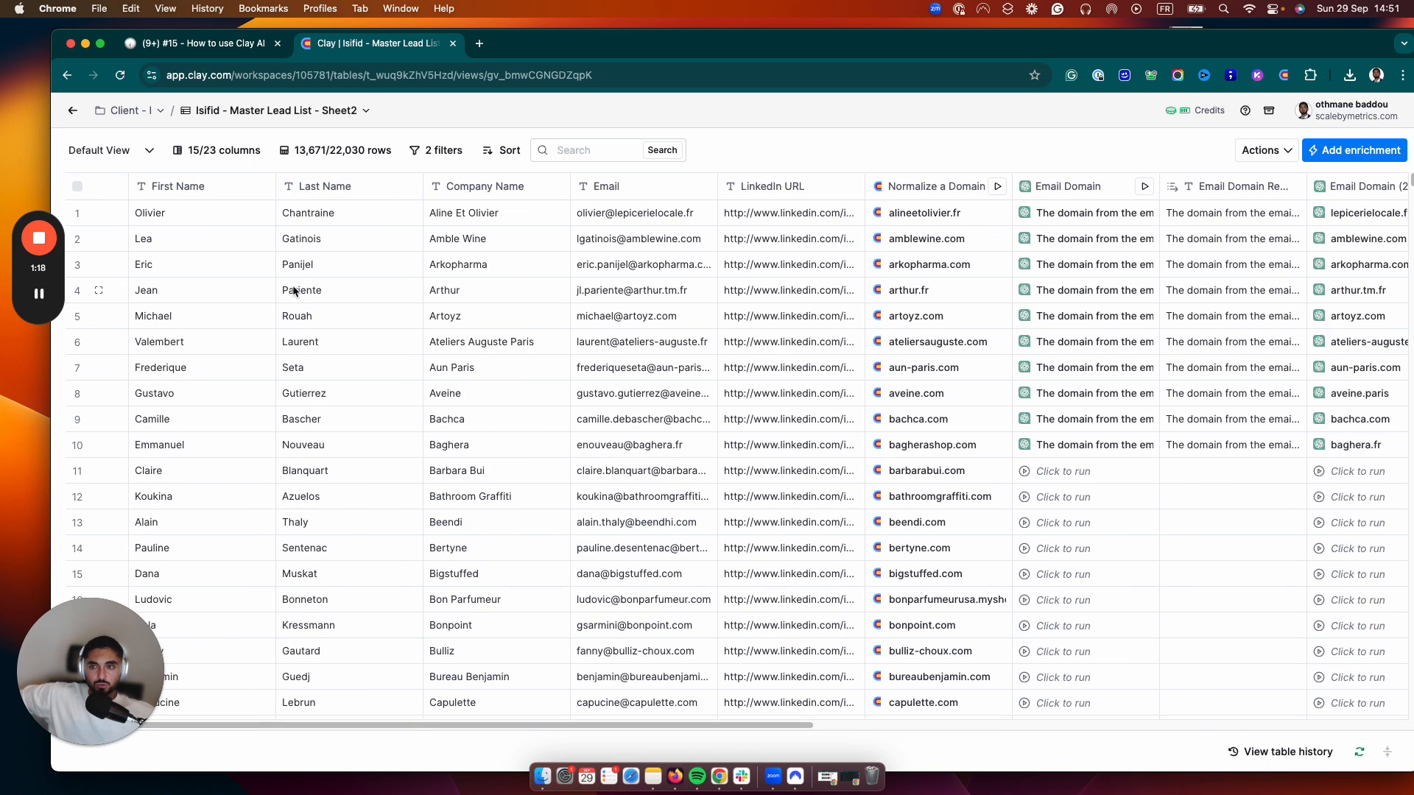
drag(229, 209, 667, 599)
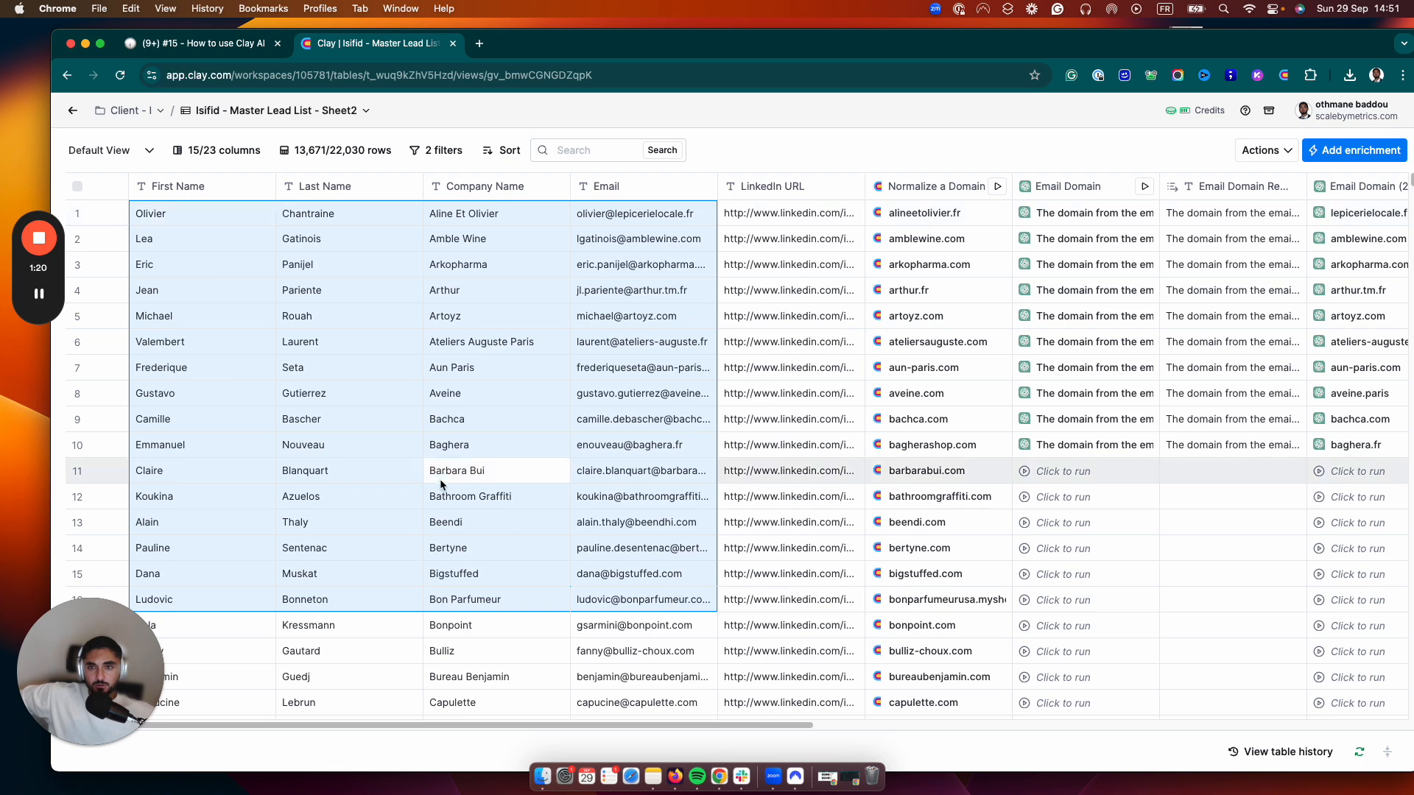
drag(517, 220, 507, 621)
click(334, 341)
Search the enrichments for "datag" and add Datagma's Find Employees at Company enrichment to the lead table.
drag(538, 724, 1059, 724)
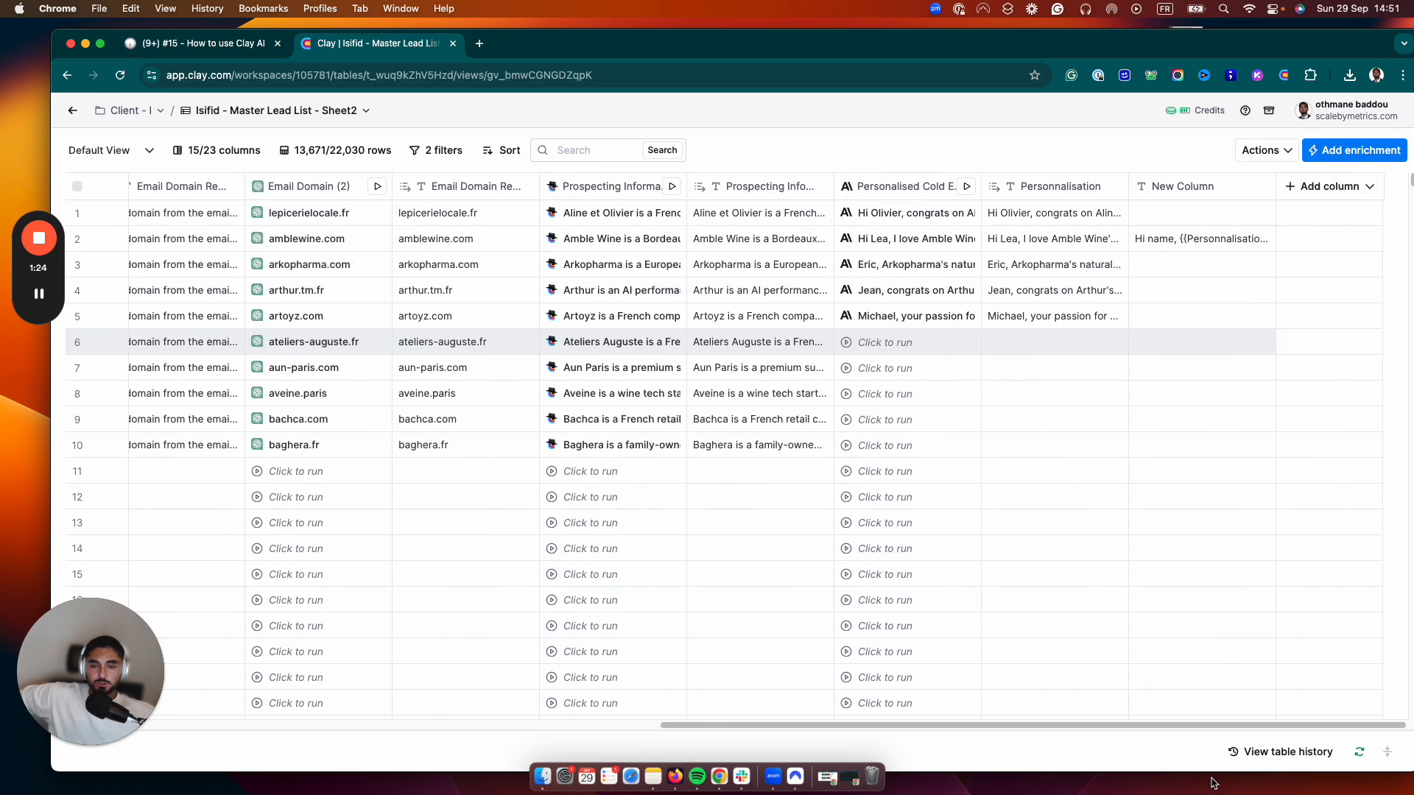
click(1296, 186)
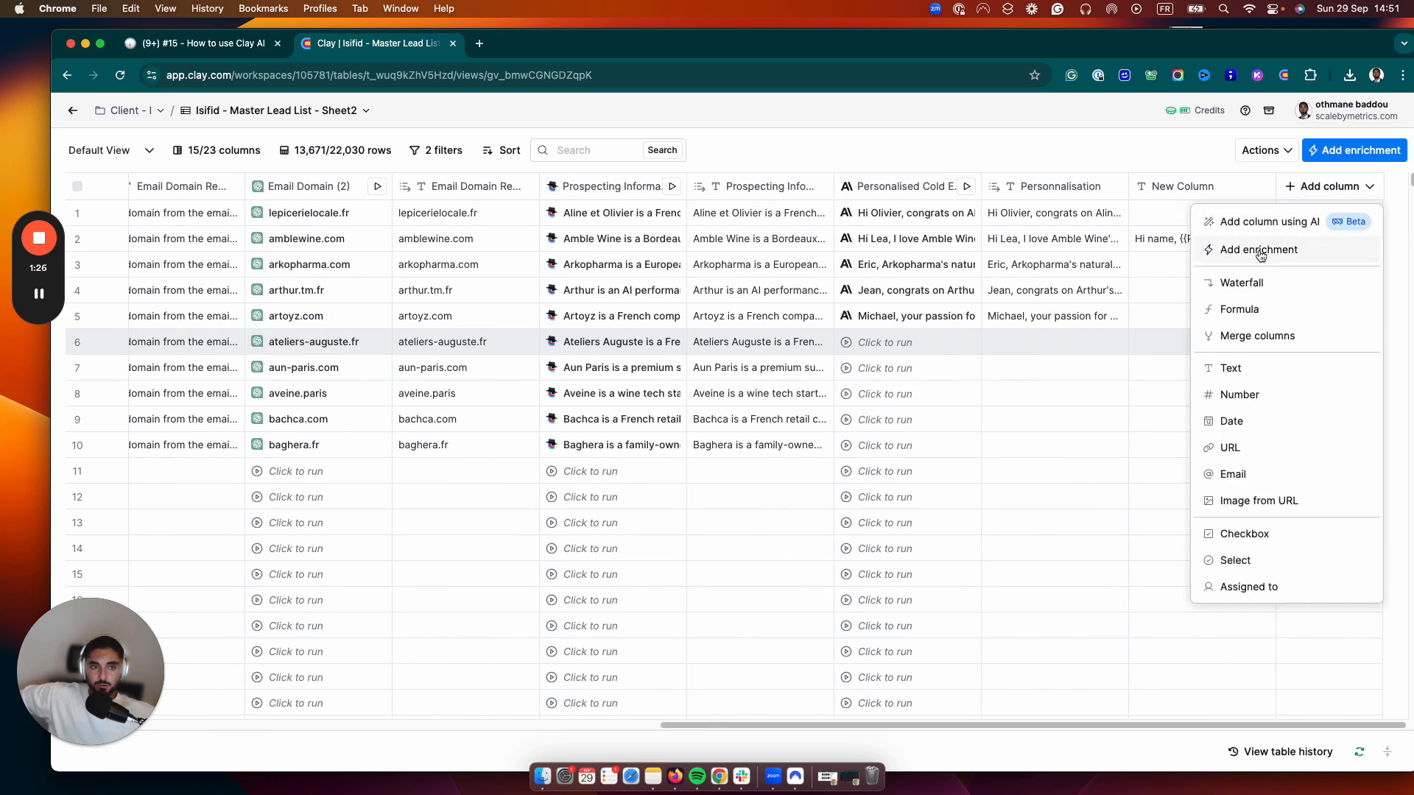
click(1295, 252)
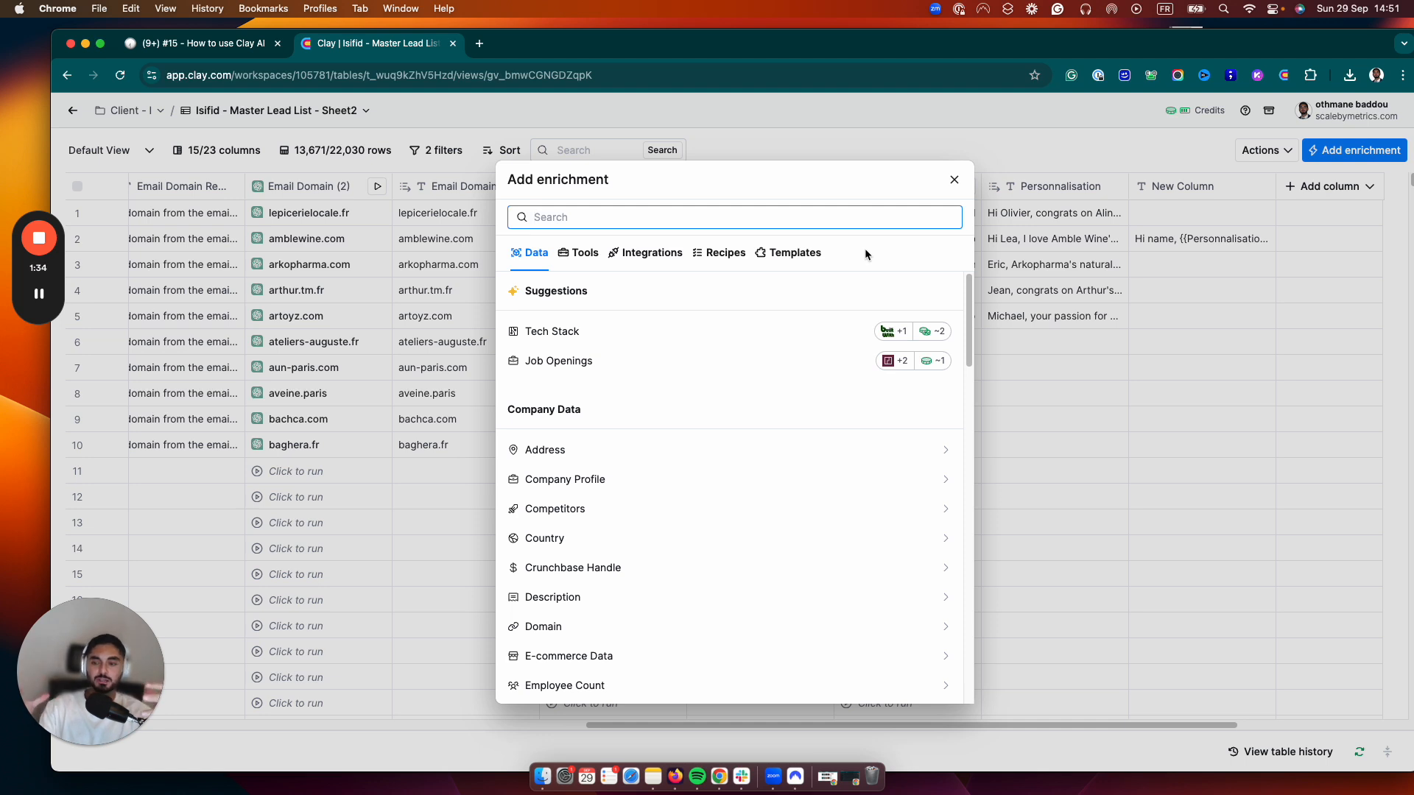
text(datag)
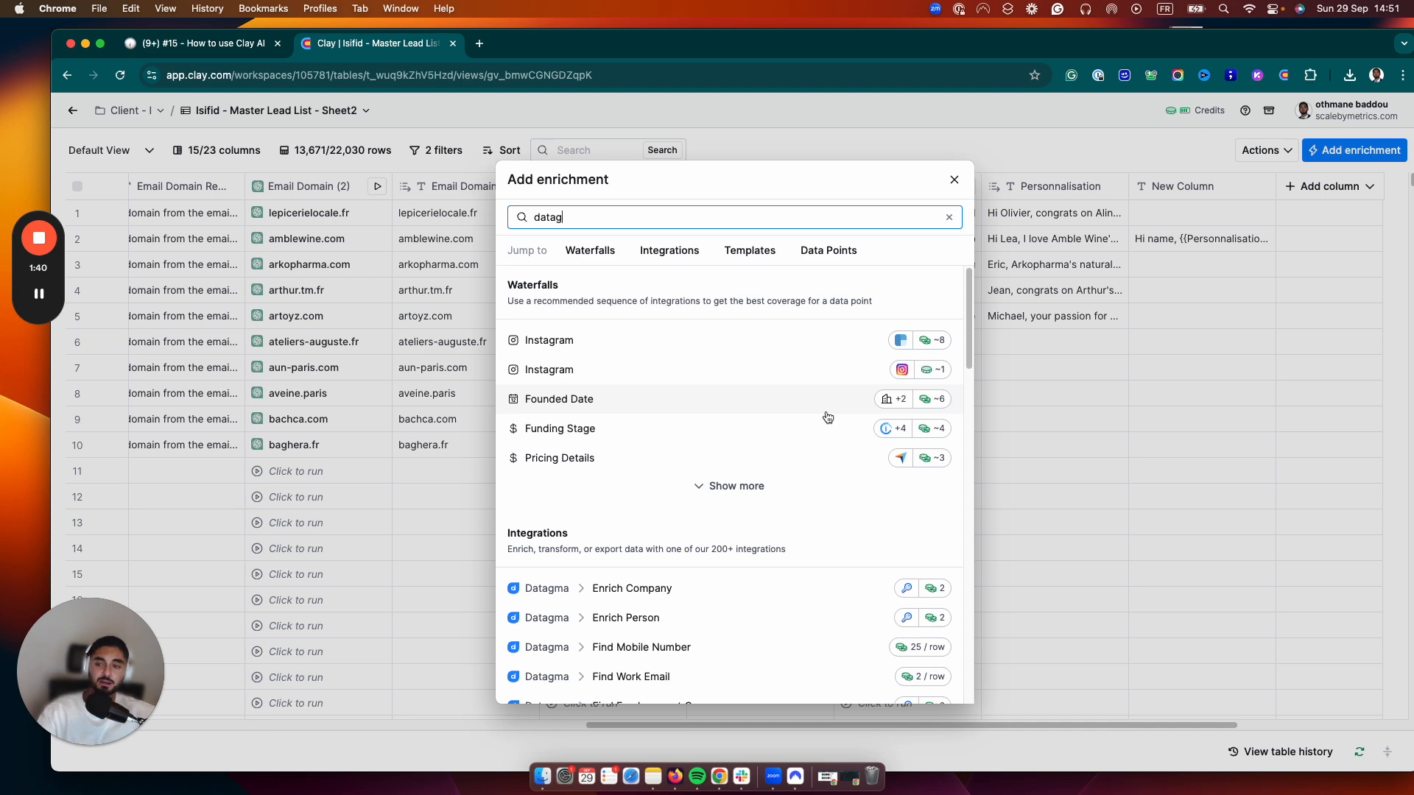
scroll(735, 462, down, 3)
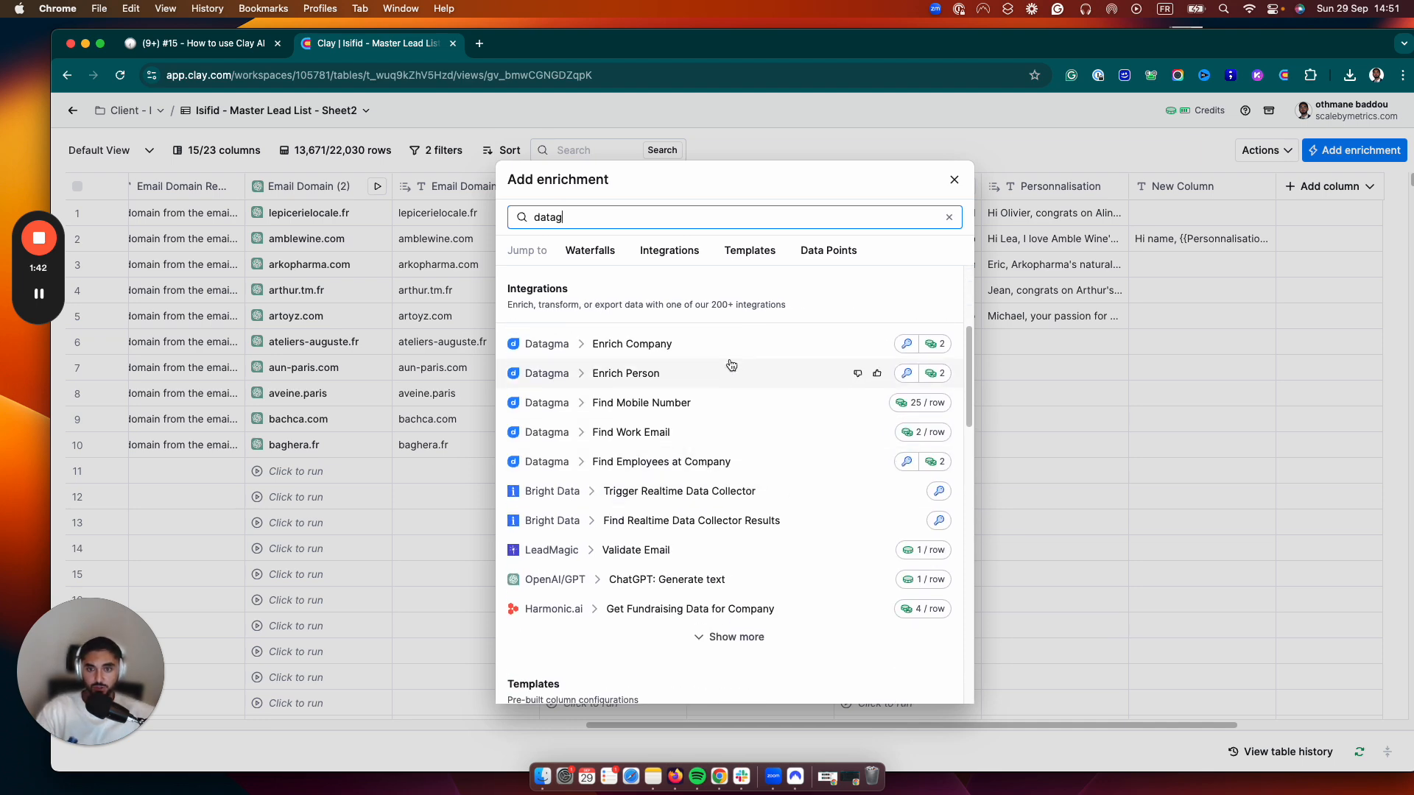
click(729, 464)
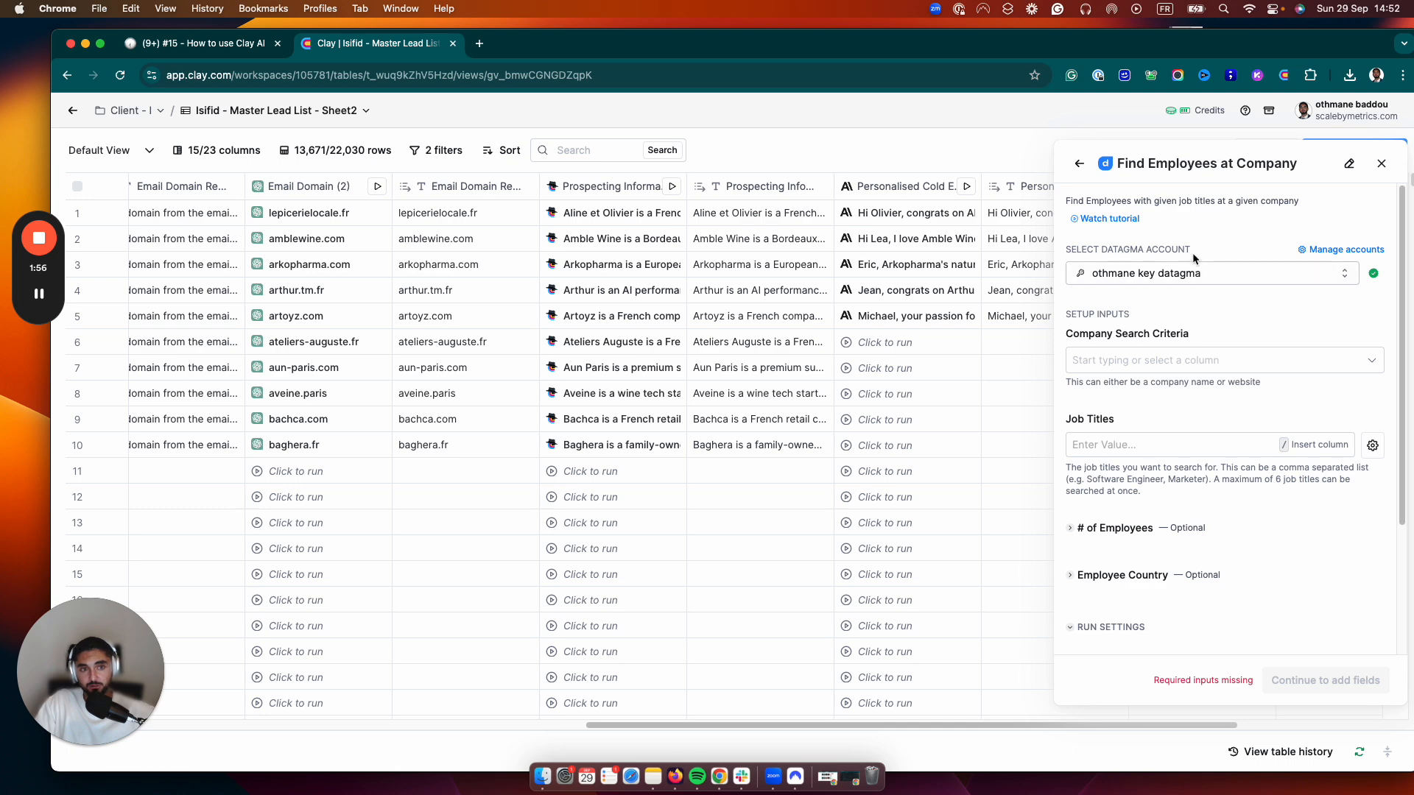
Set the company search criteria to the Website column and the job titles to Director, Head and VP.
click(1205, 362)
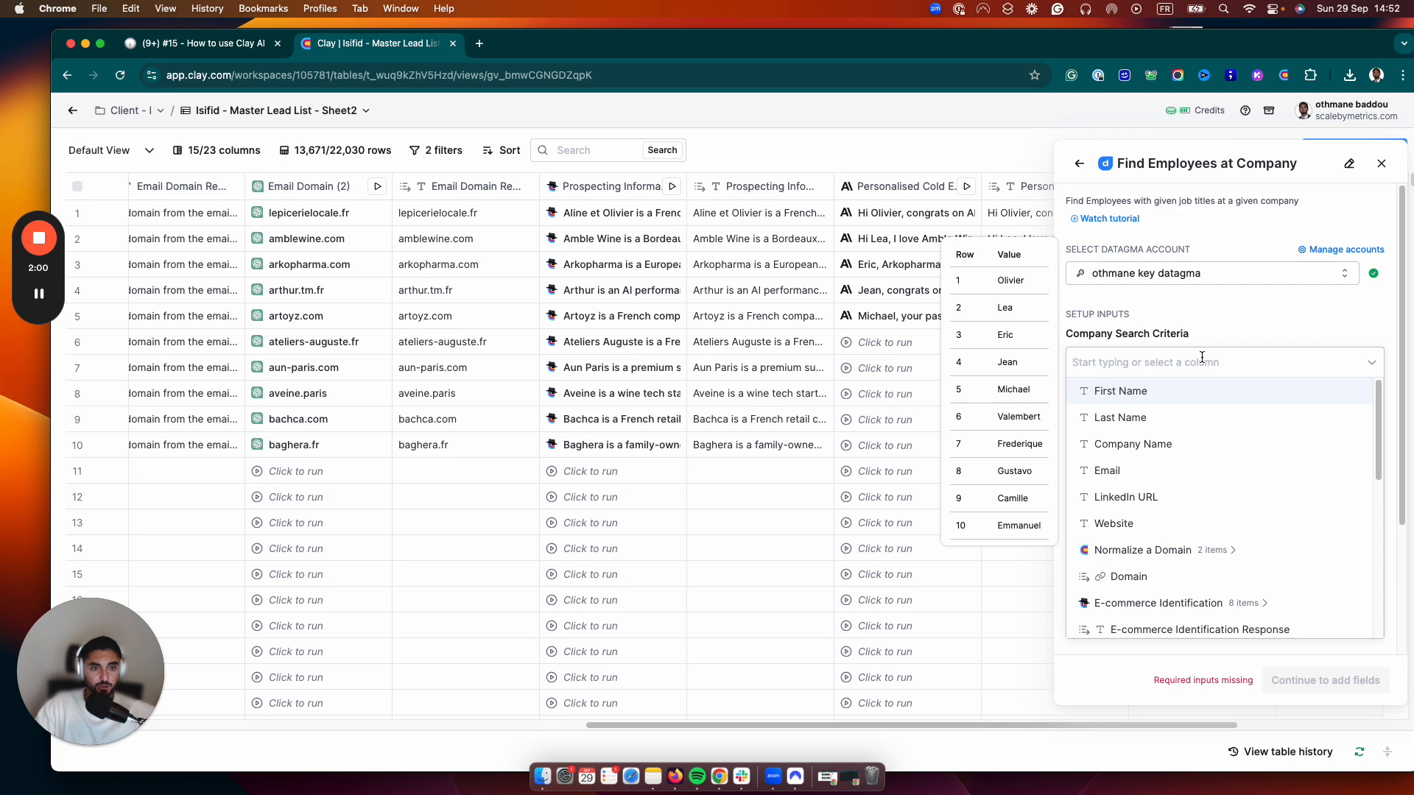
click(1159, 533)
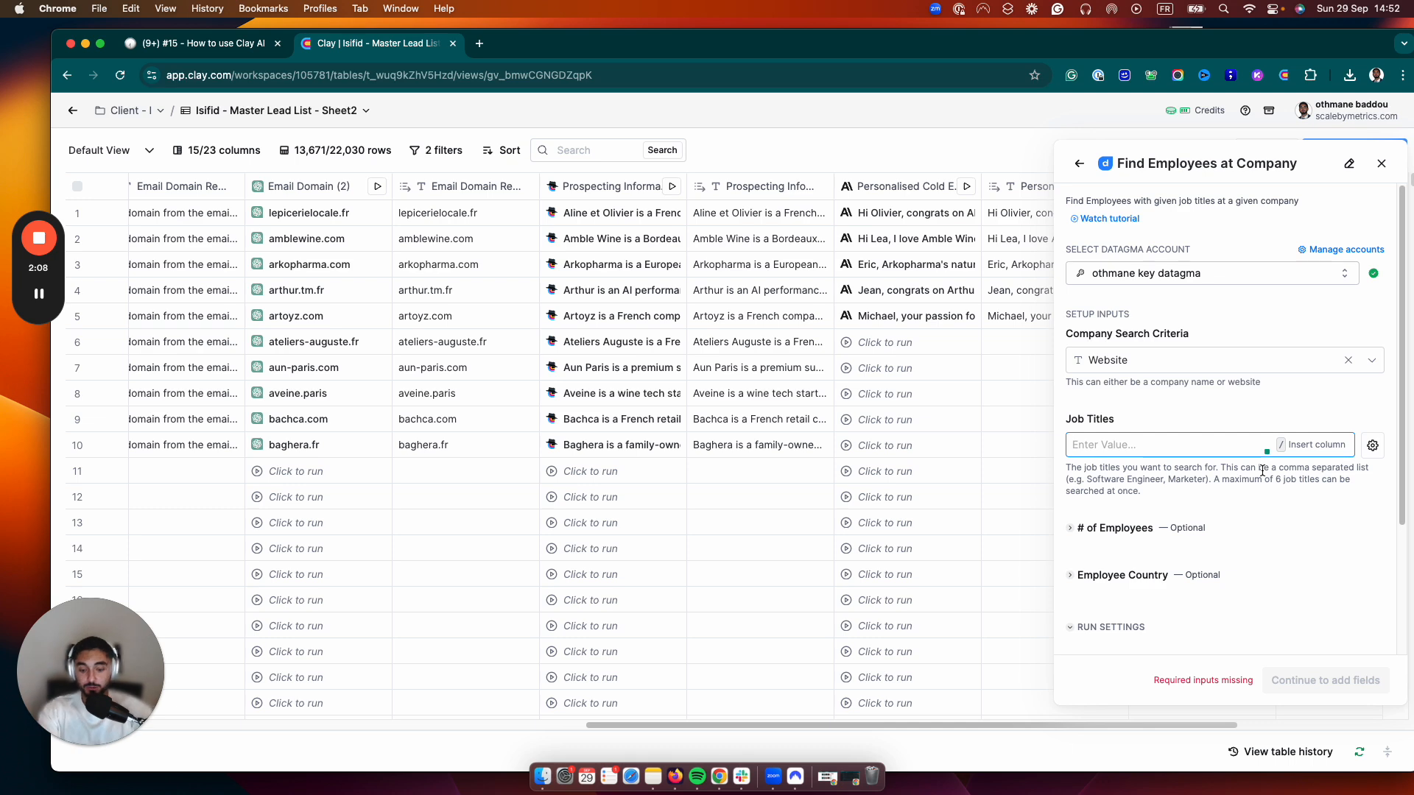
text(Director)
key(Return)
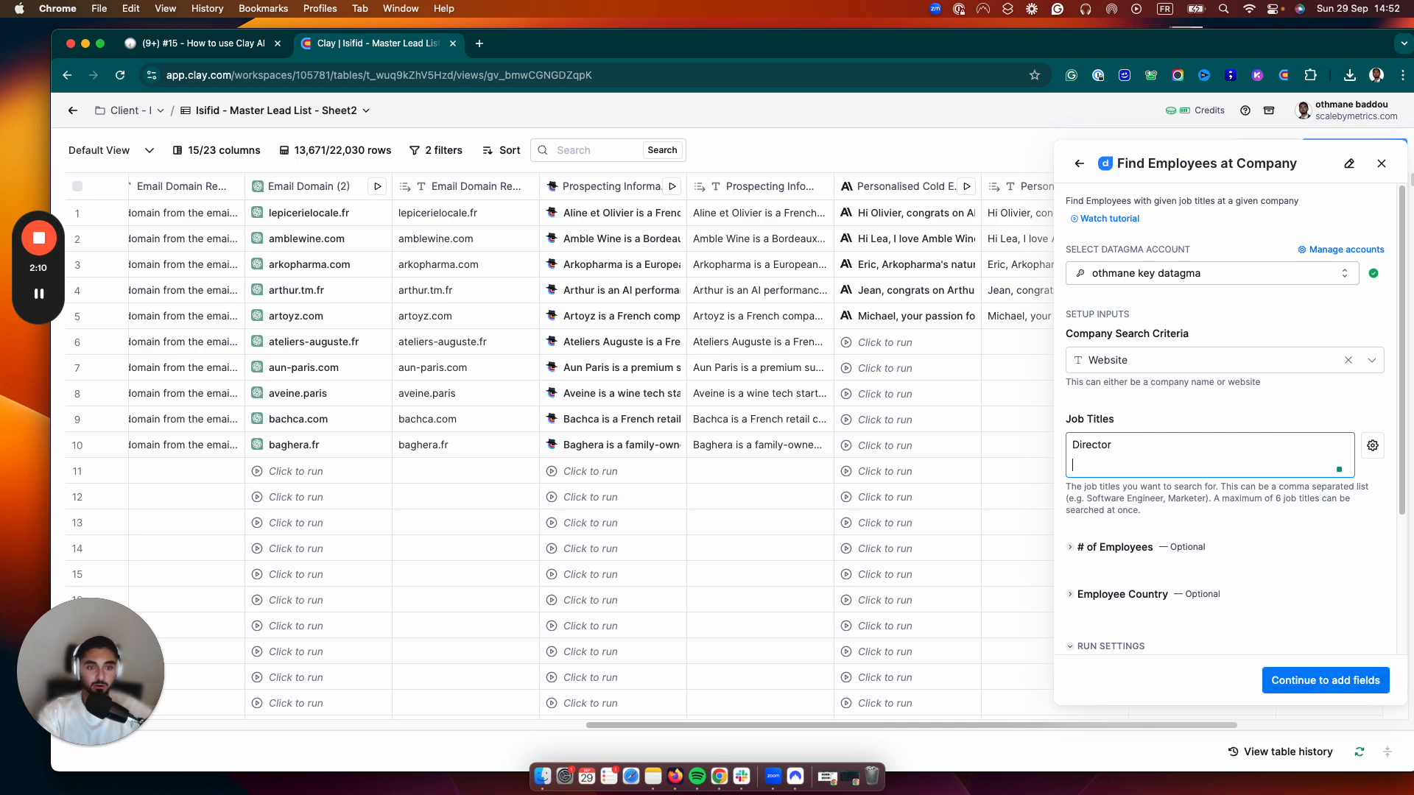
text(Head)
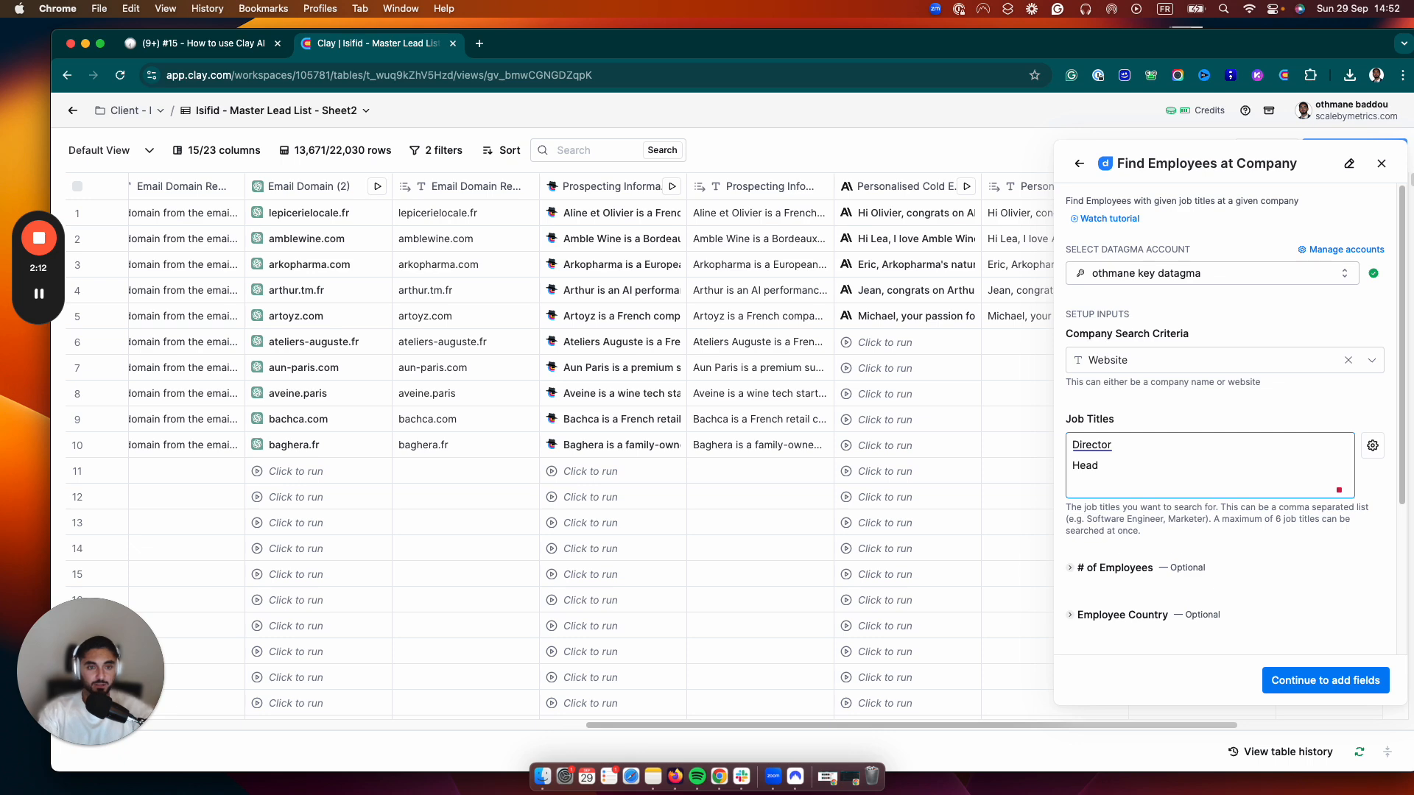
key(BackSpace)
key(BackSpace)
key(BackSpace)
key(BackSpace)
key(BackSpace)
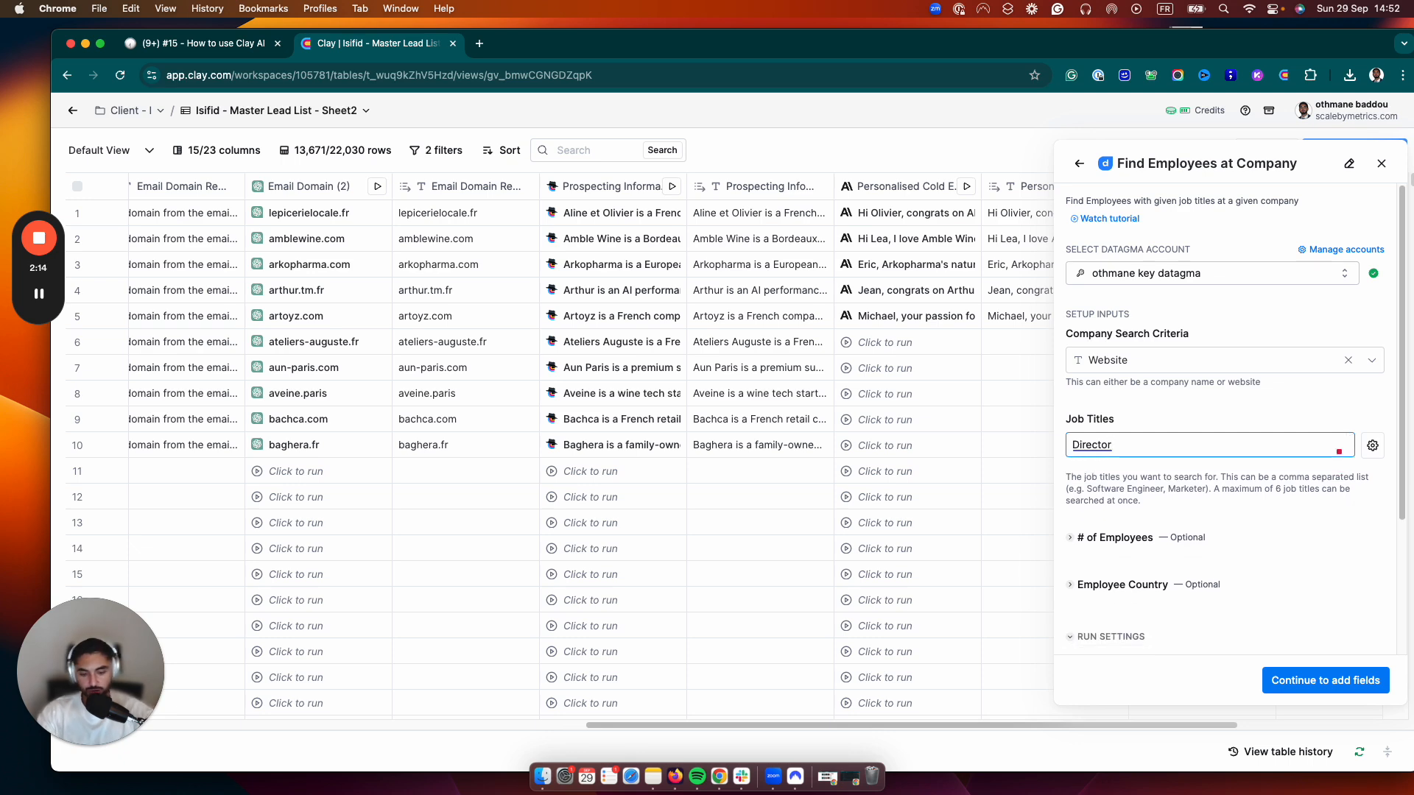
text(,Head,)
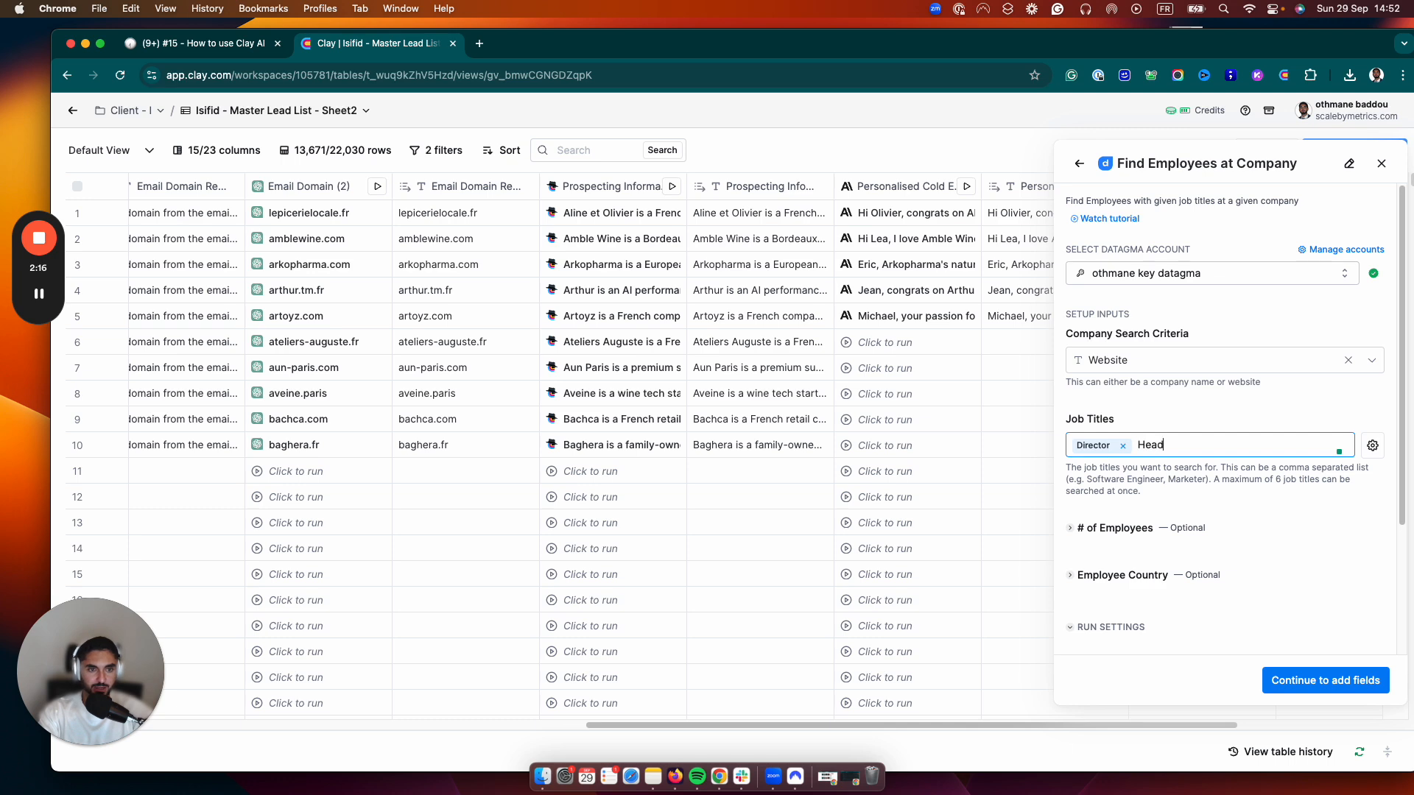
text(VP,)
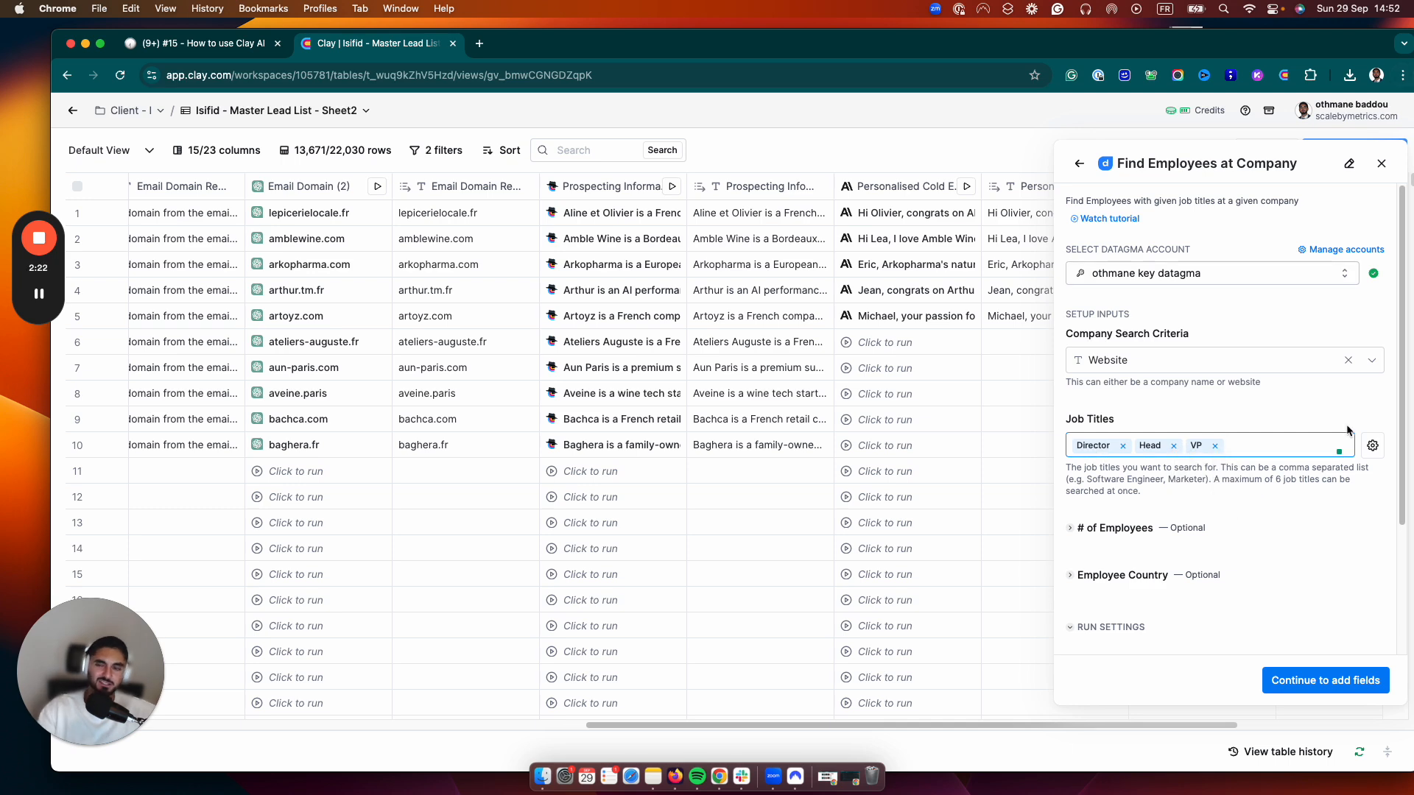
drag(1157, 500, 1153, 469)
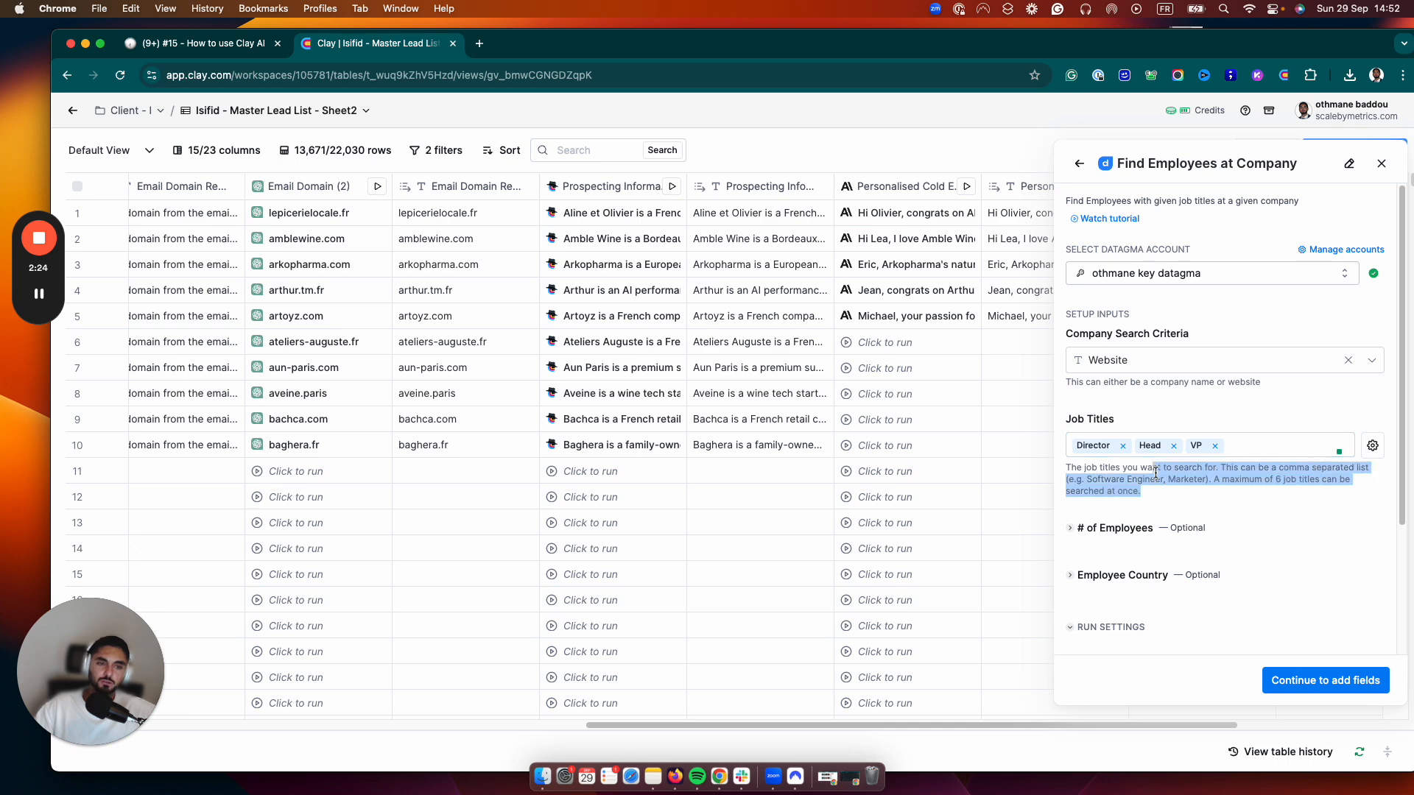
drag(1066, 473, 1200, 484)
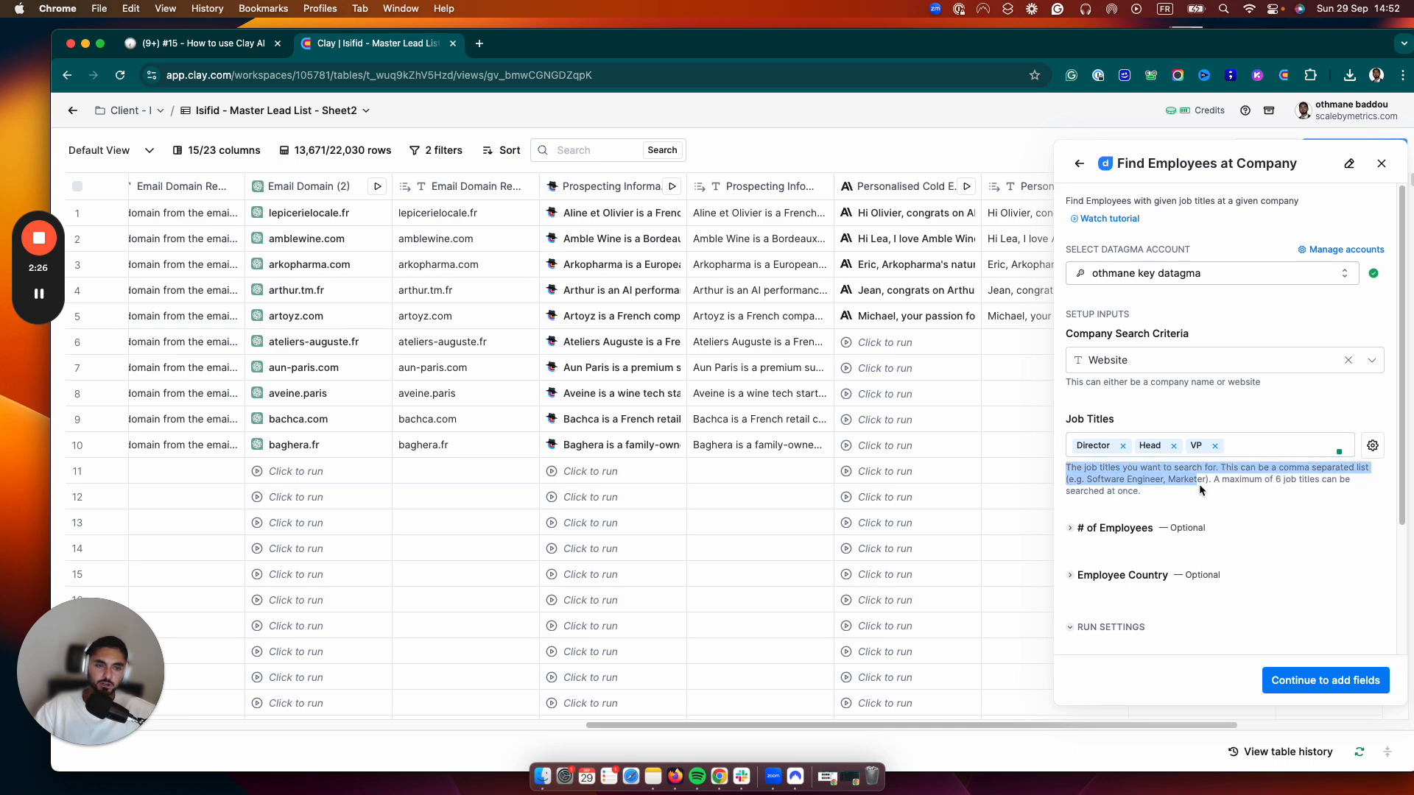
click(1200, 485)
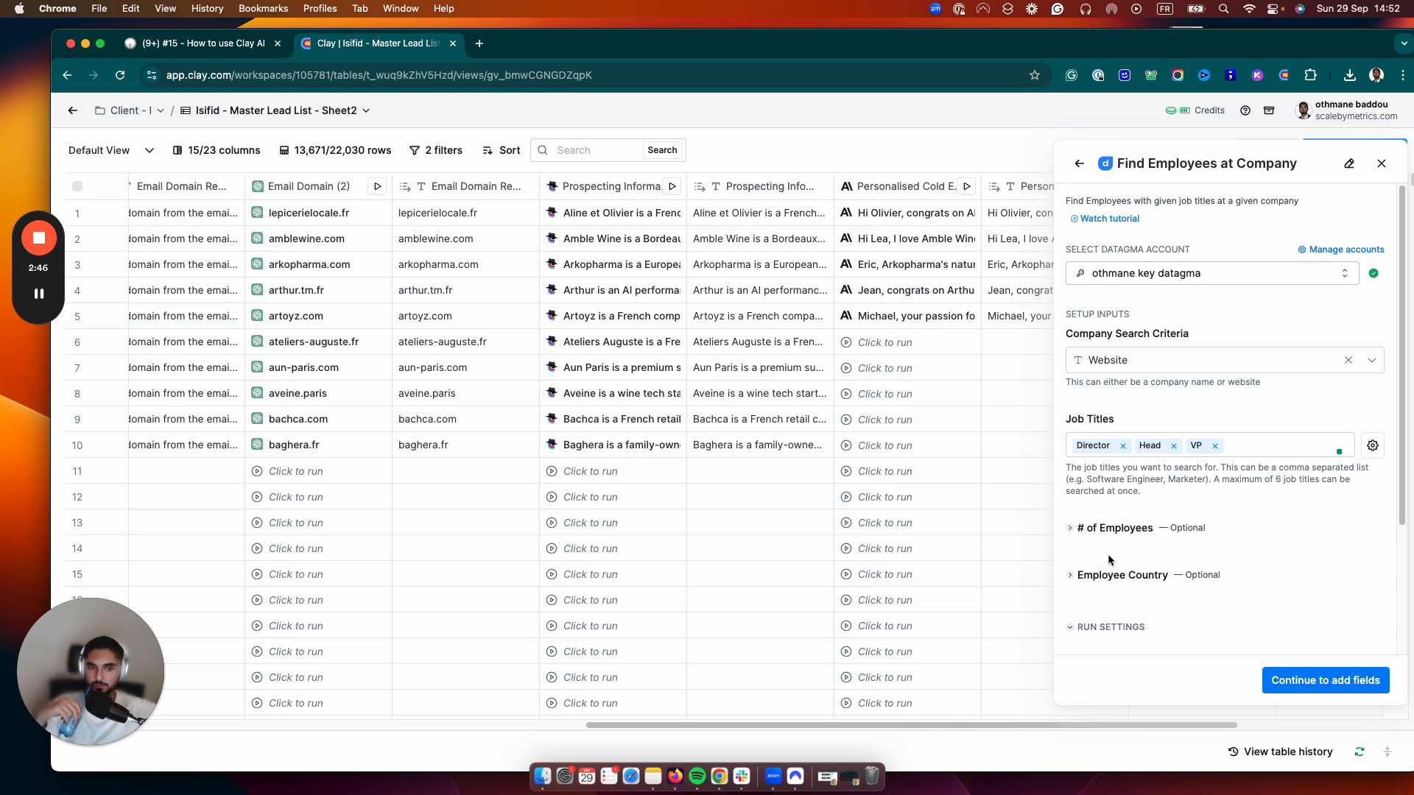
Restrict the employee search to the country France.
click(1105, 575)
click(1257, 573)
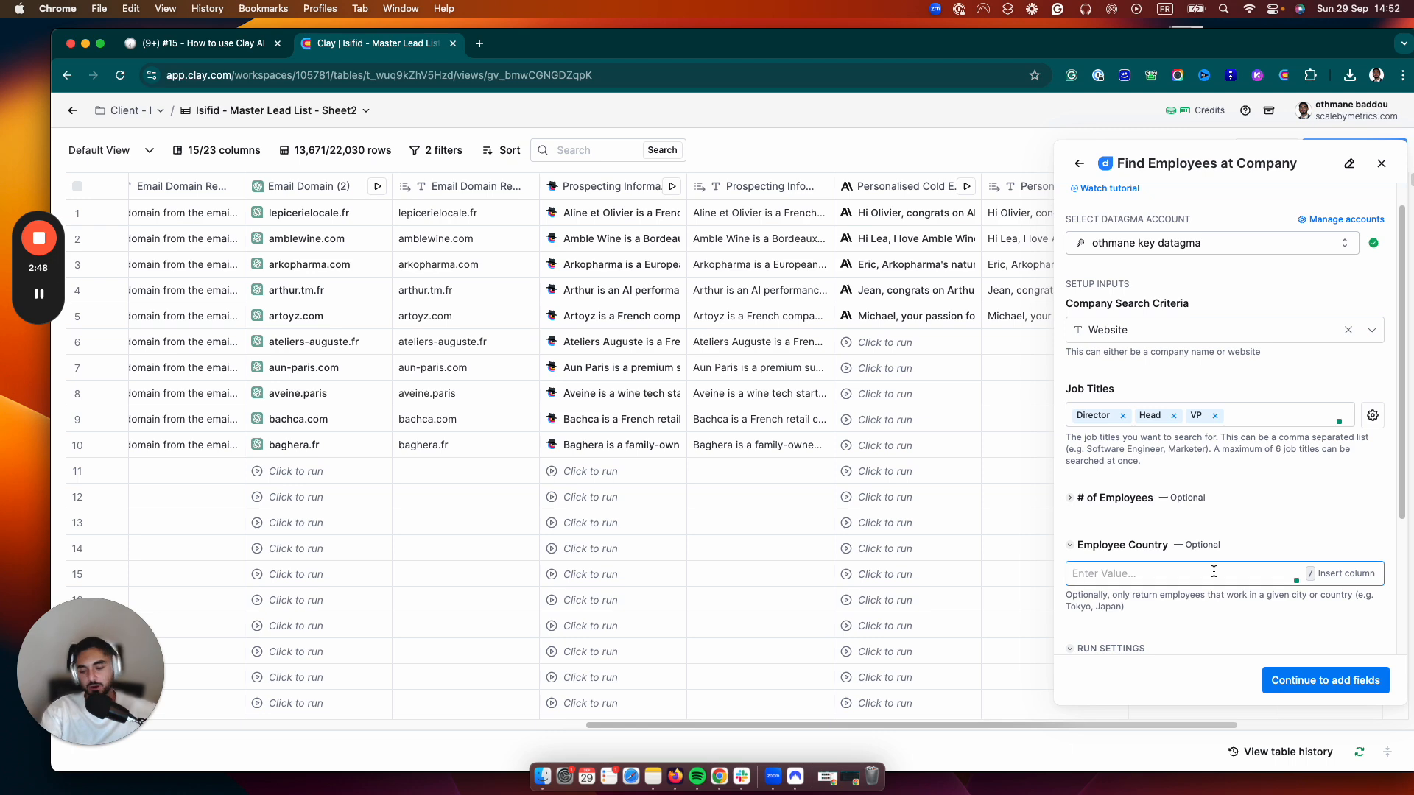
text(France)
key(Return)
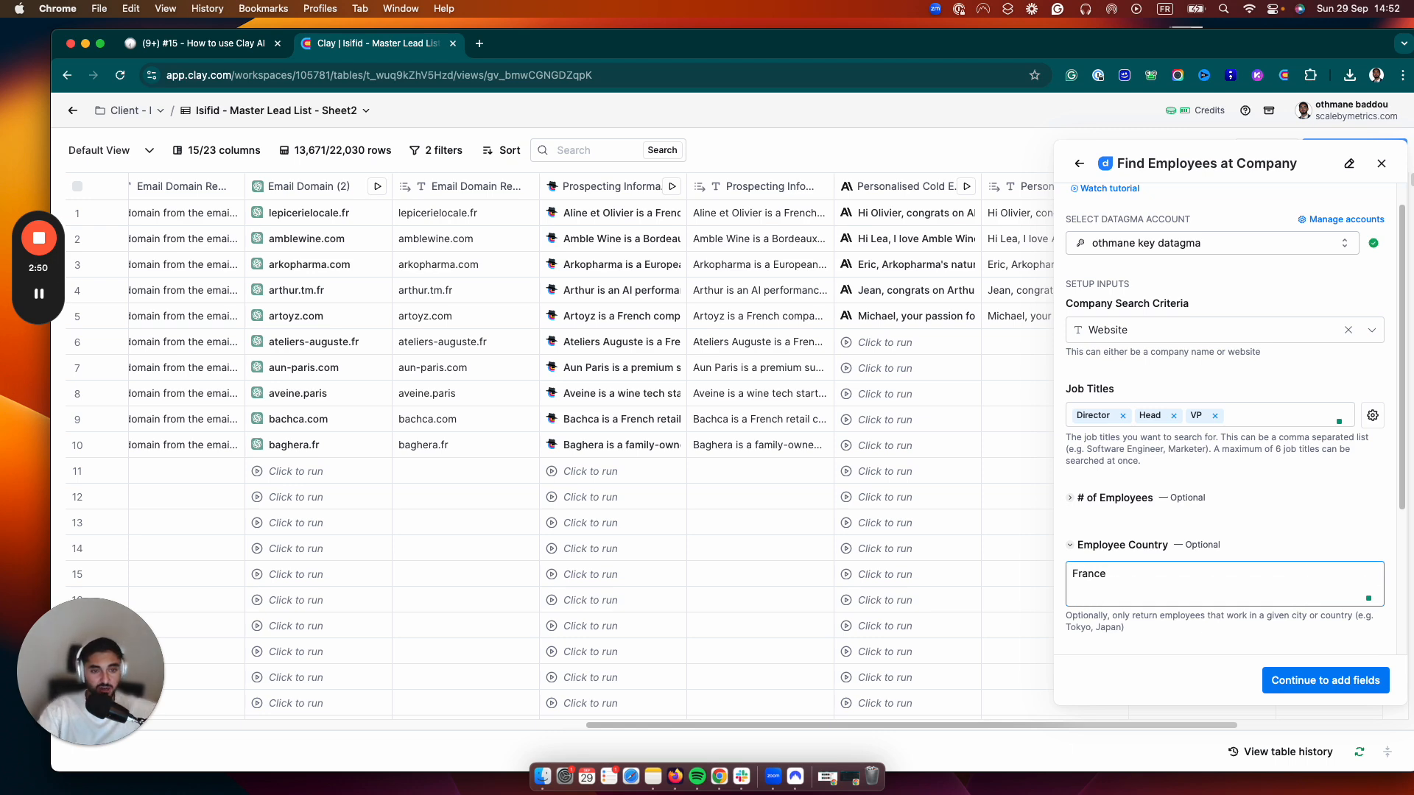
key(BackSpace)
text(,)
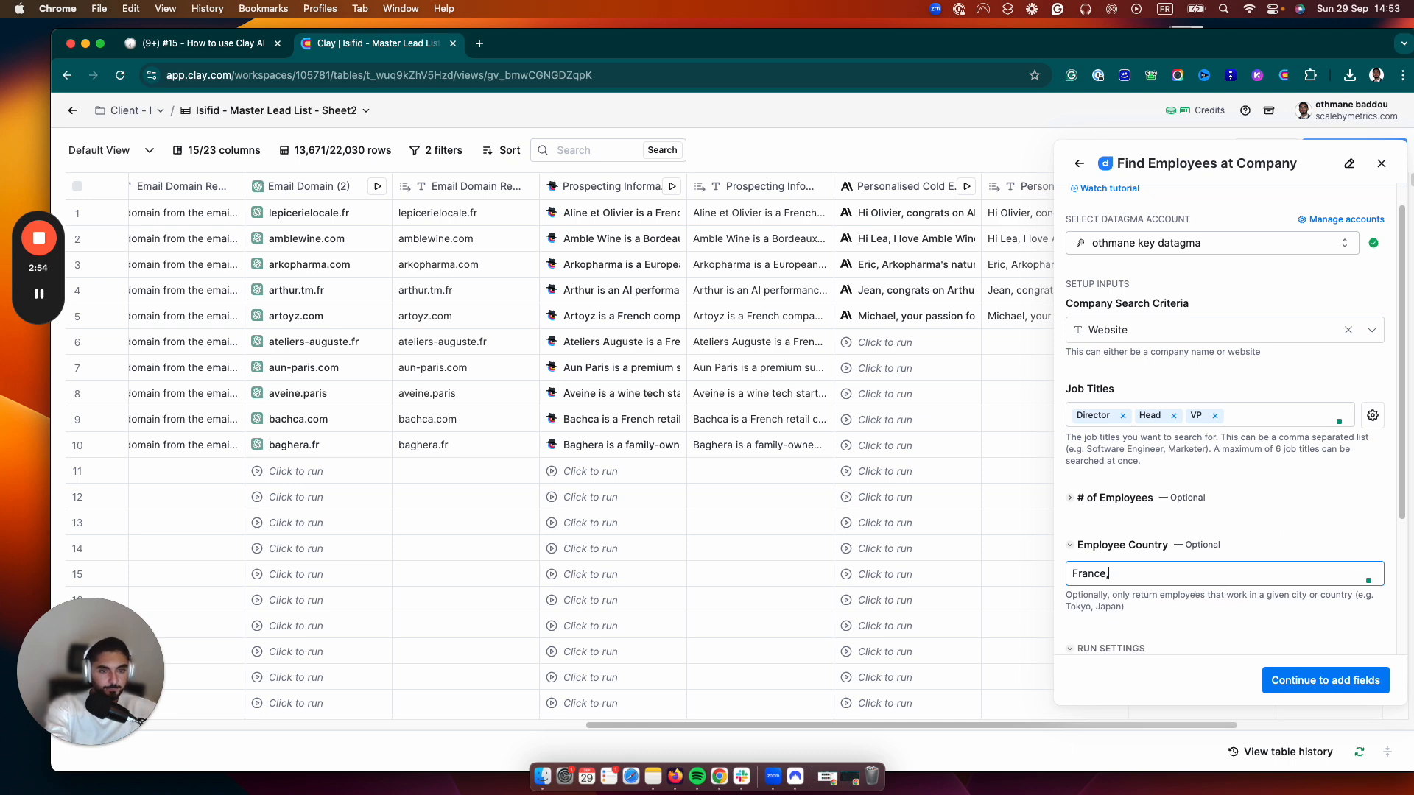
key(BackSpace)
Set the enrichment's auto-update to off and continue to the selection of output fields.
click(1392, 574)
scroll(1385, 573, down, 2)
click(1378, 547)
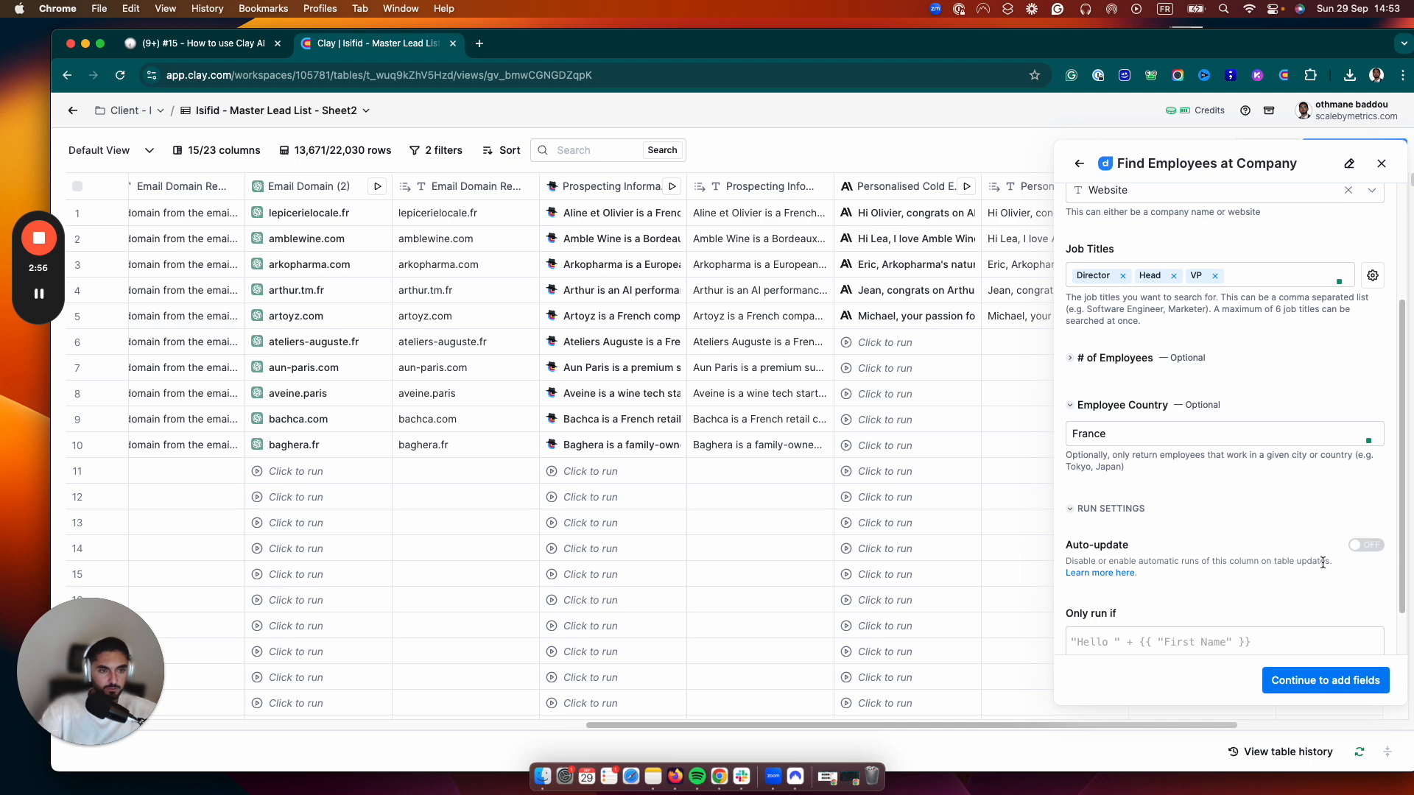
scroll(1323, 562, down, 1)
click(1325, 680)
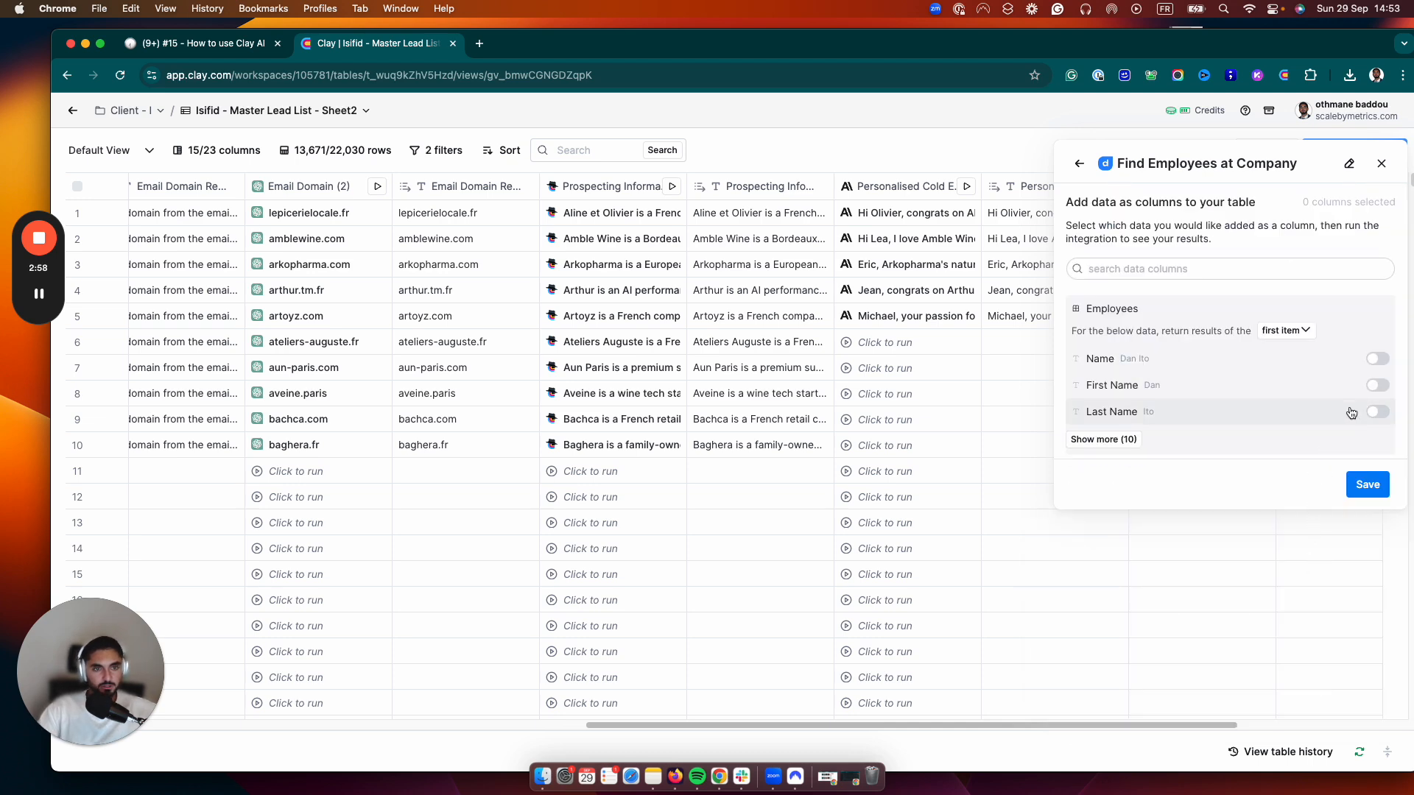
Add the employees' Name, Job Title and Linked In Url fields as table columns and save the enrichment.
click(1124, 443)
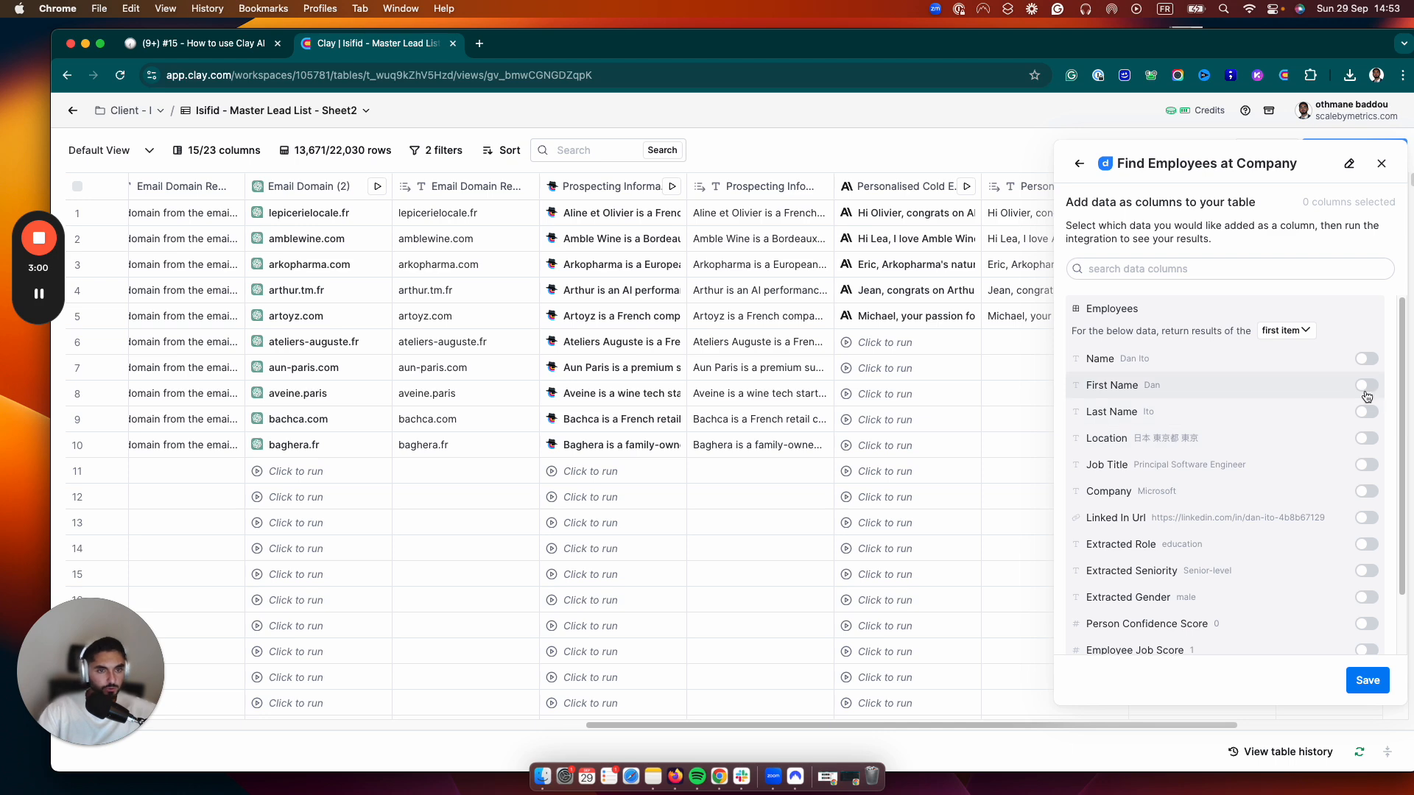
click(1365, 359)
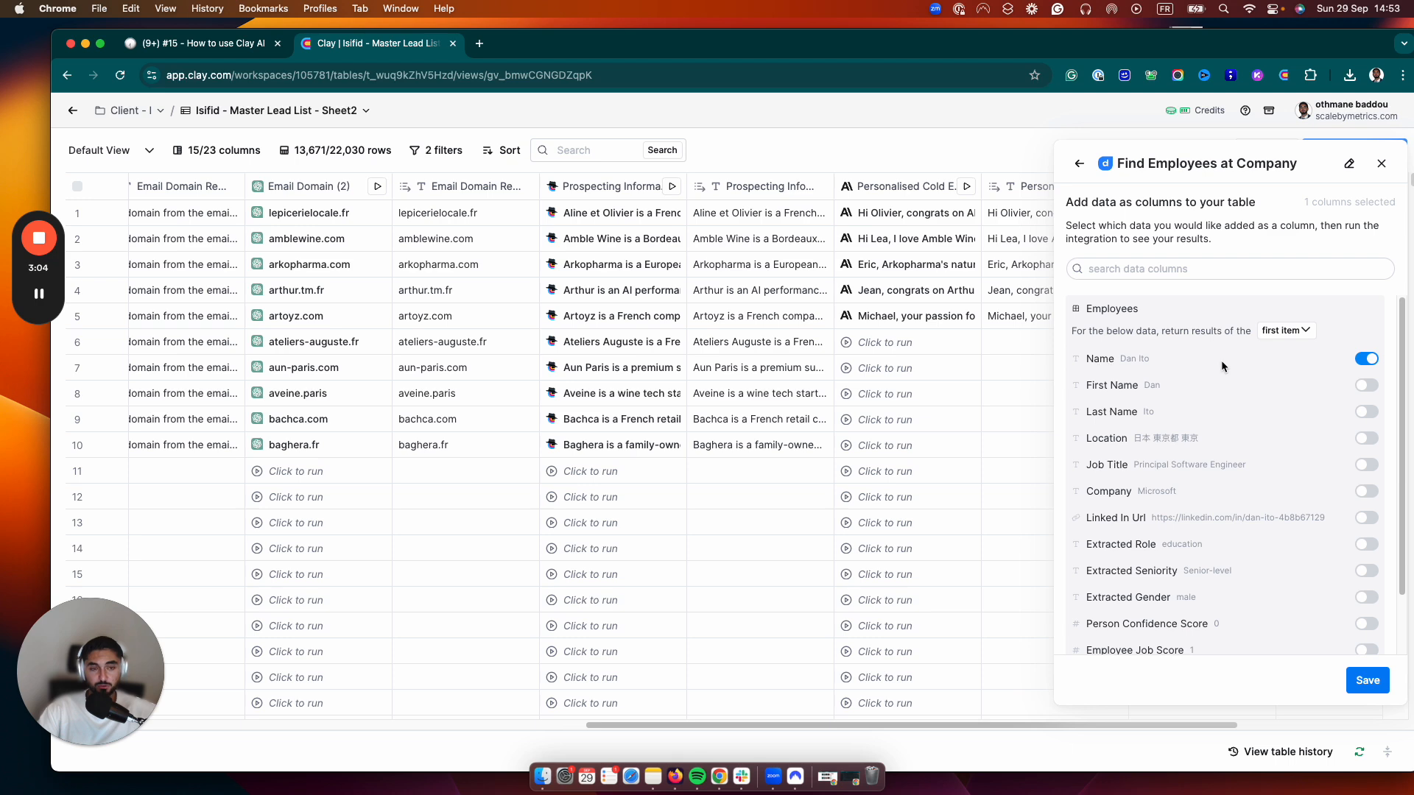
click(1366, 465)
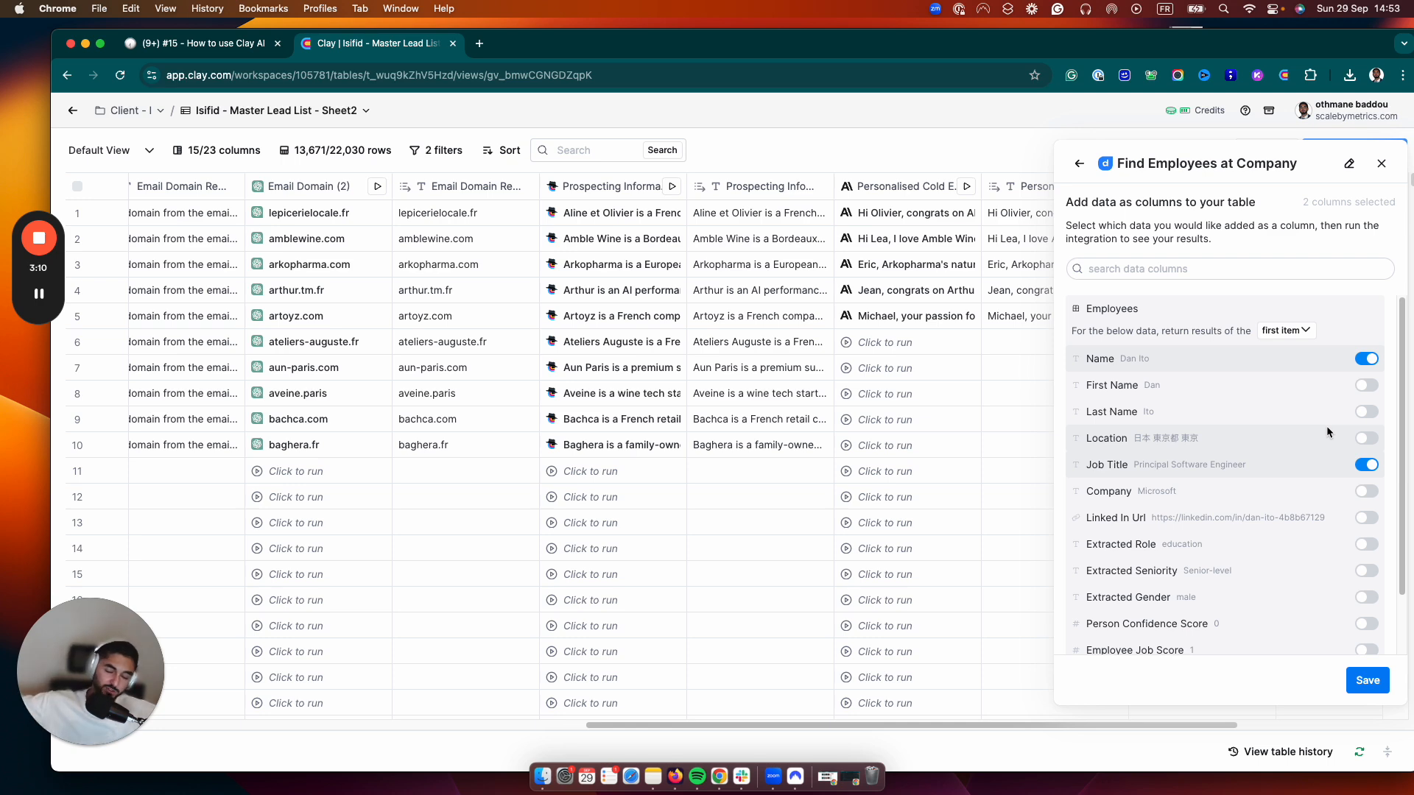
click(1366, 518)
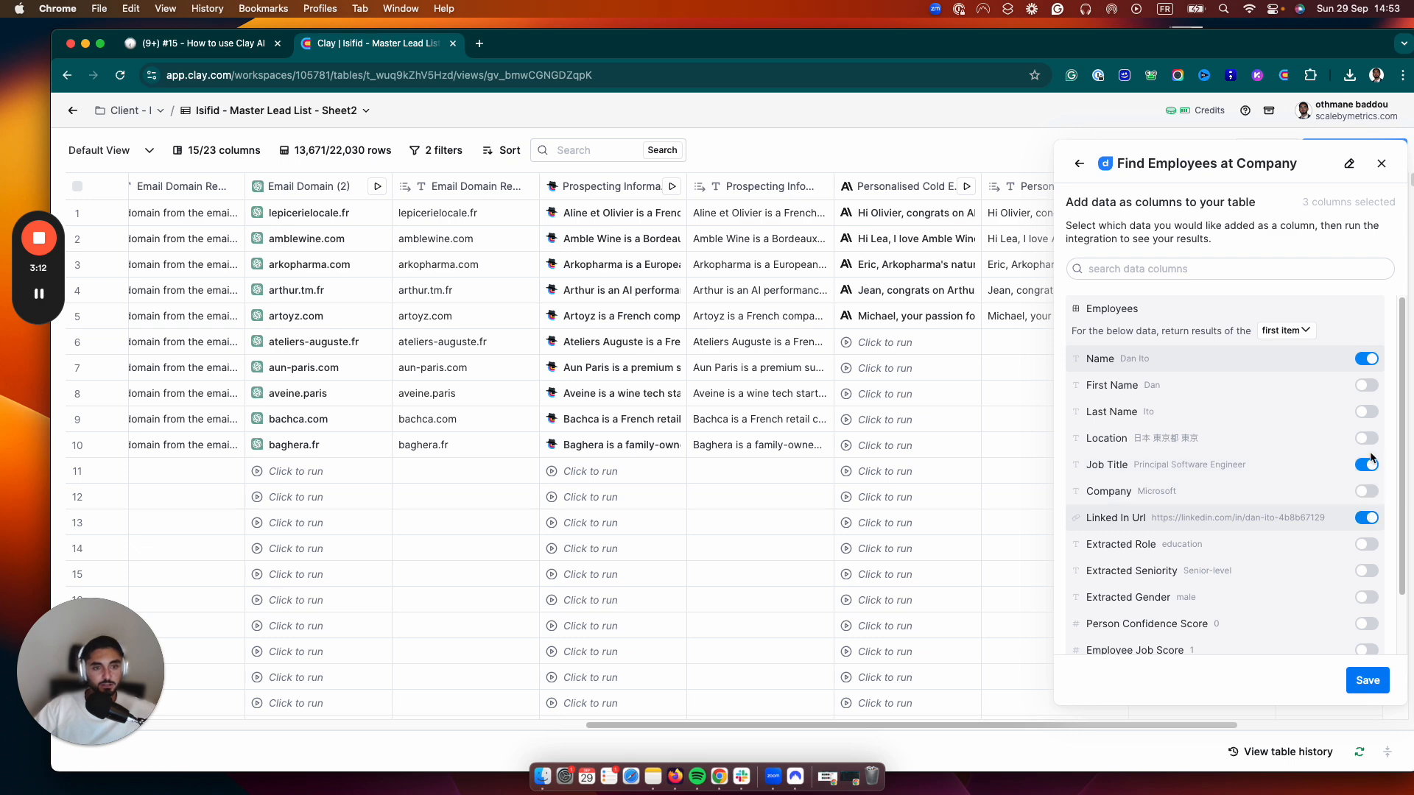
scroll(1370, 453, down, 2)
scroll(1240, 565, up, 2)
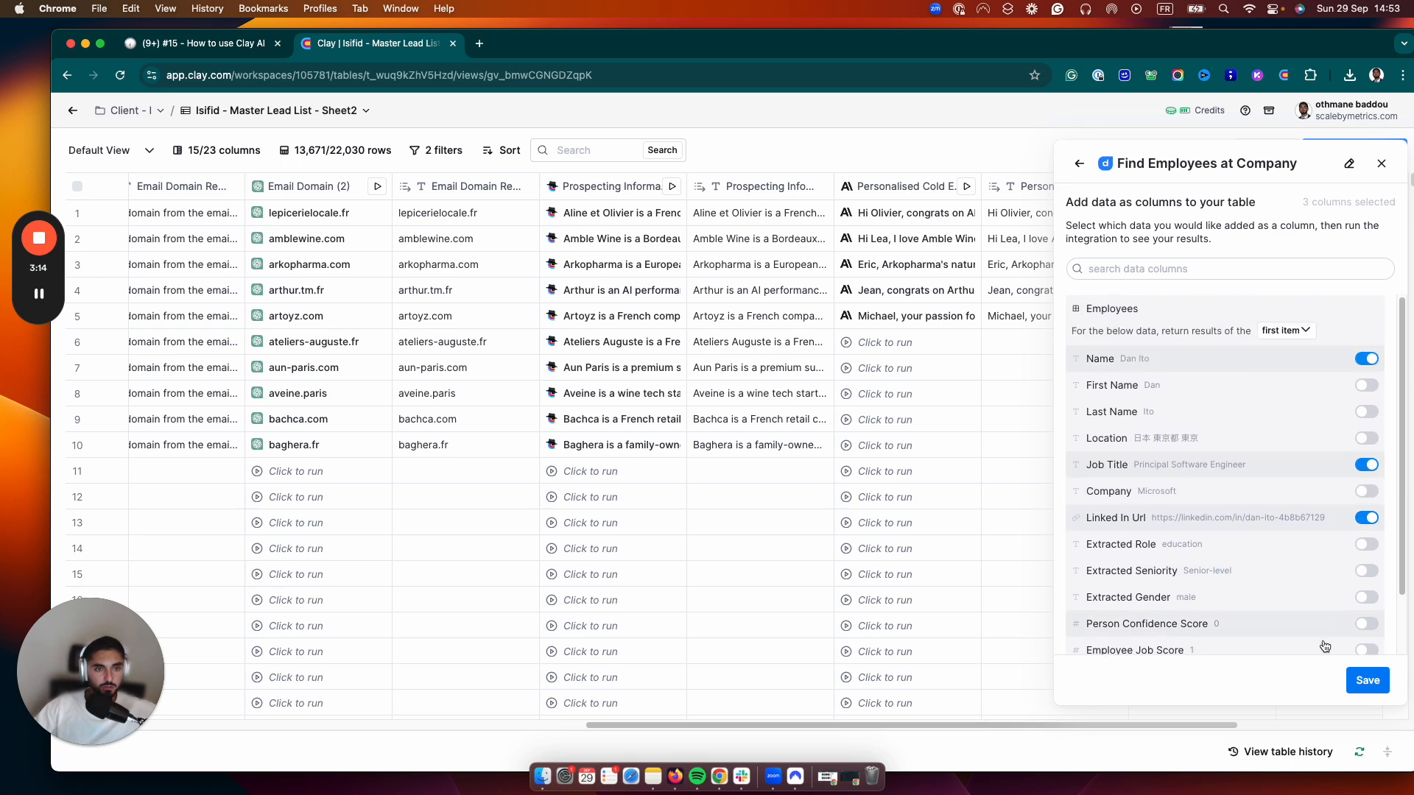
click(1369, 685)
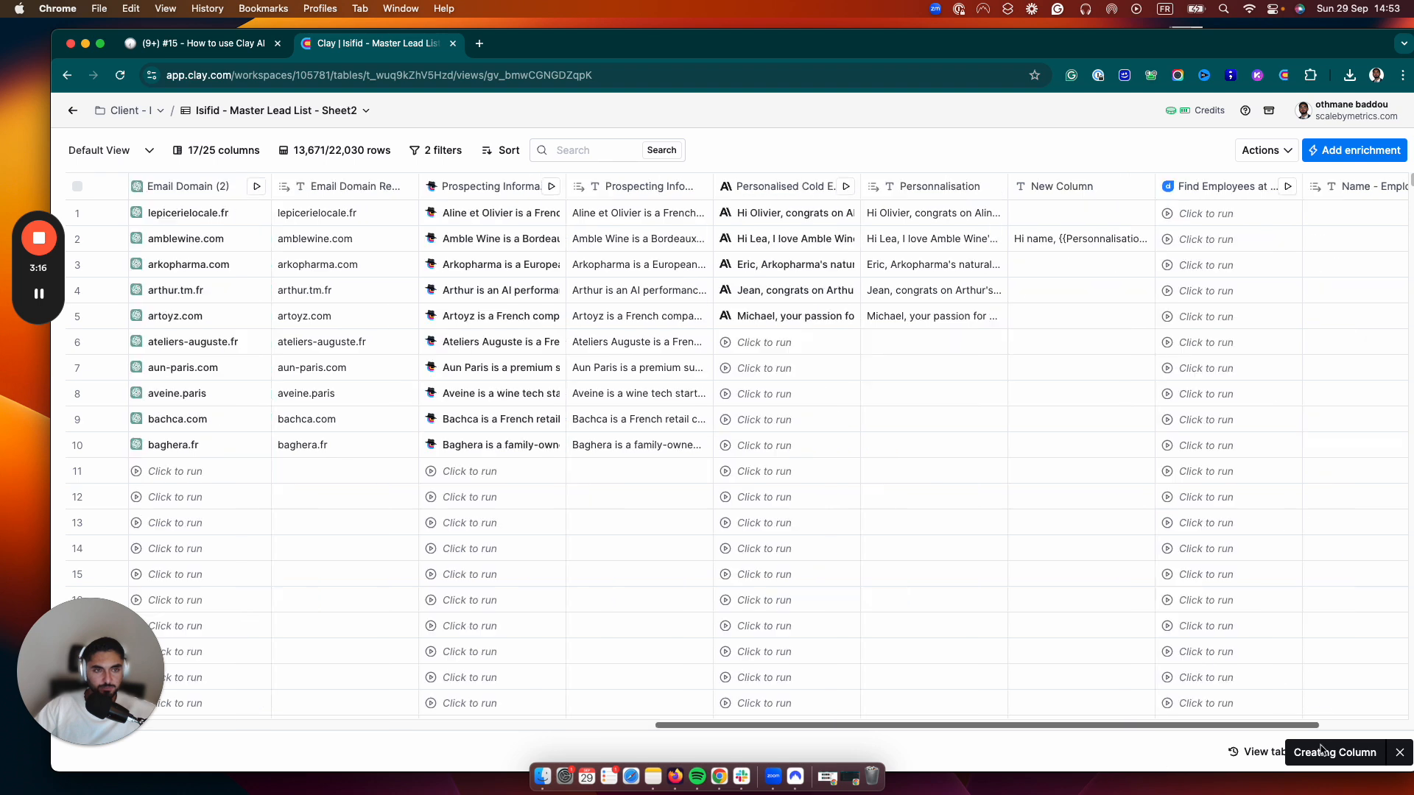
Run the Find Employees at Company column on 30 rows.
click(1046, 186)
mouse_move(1013, 329)
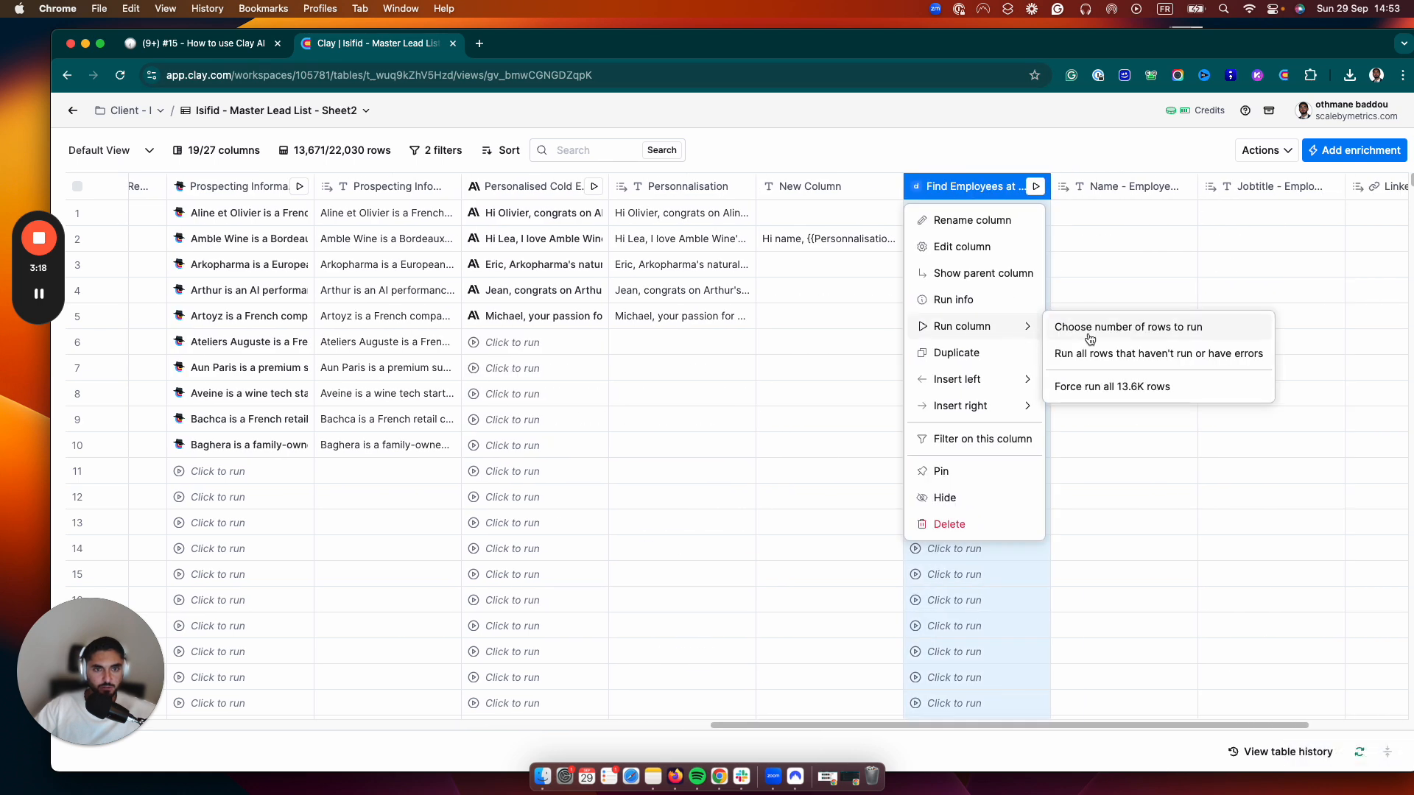
click(1082, 325)
double_click(644, 317)
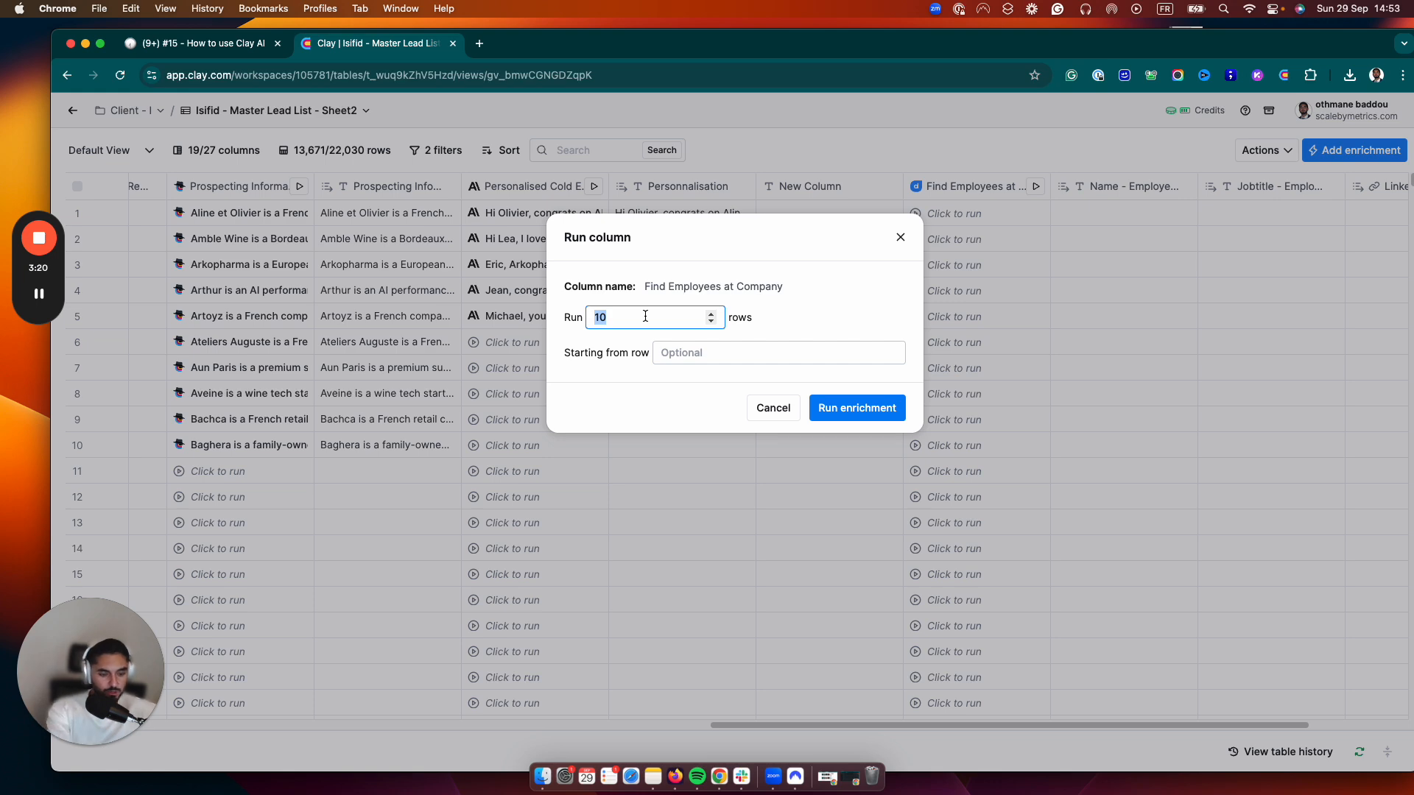
text(30)
click(820, 408)
Check the results of the Find Employees at Company column and its name, job title and LinkedIn columns.
drag(1067, 728, 1089, 727)
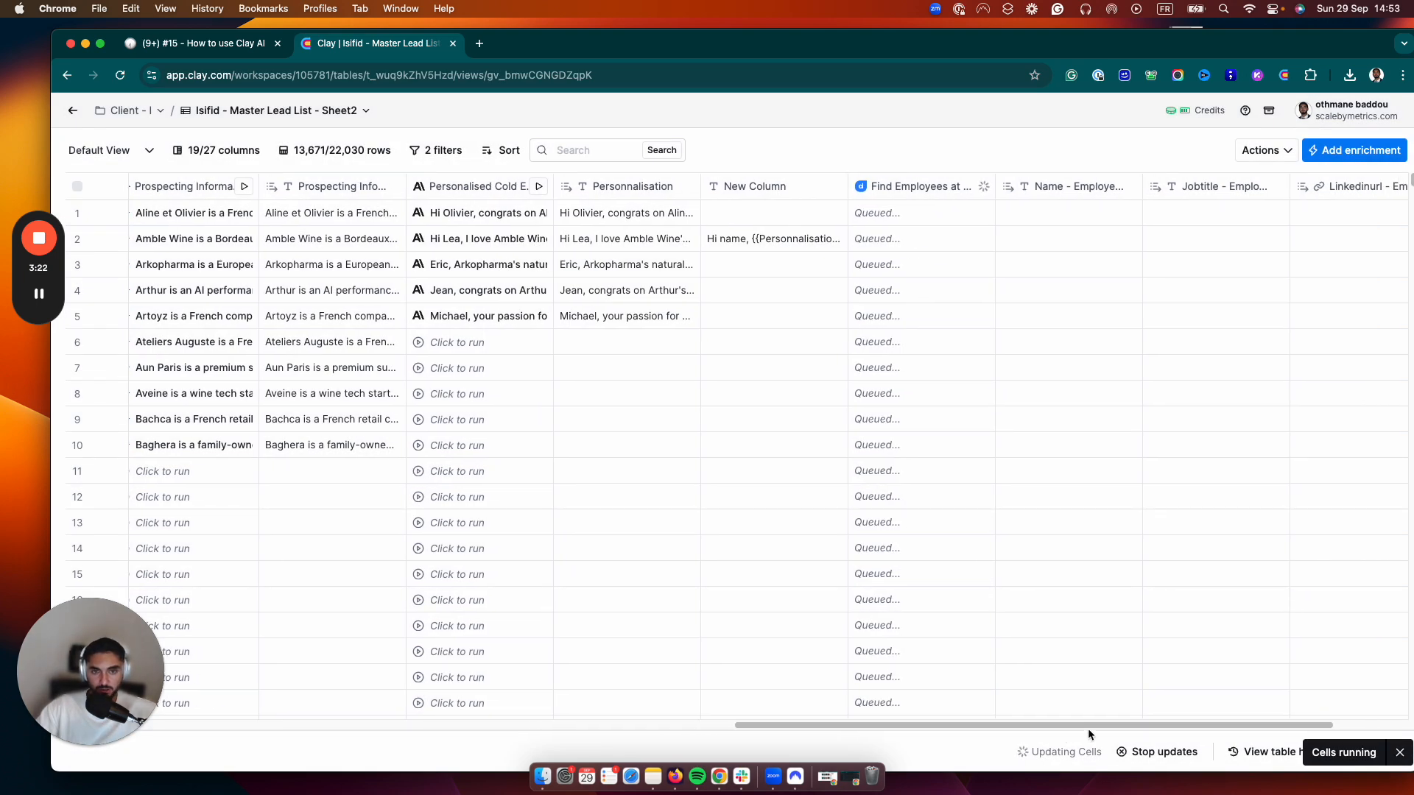
drag(1178, 726, 1250, 727)
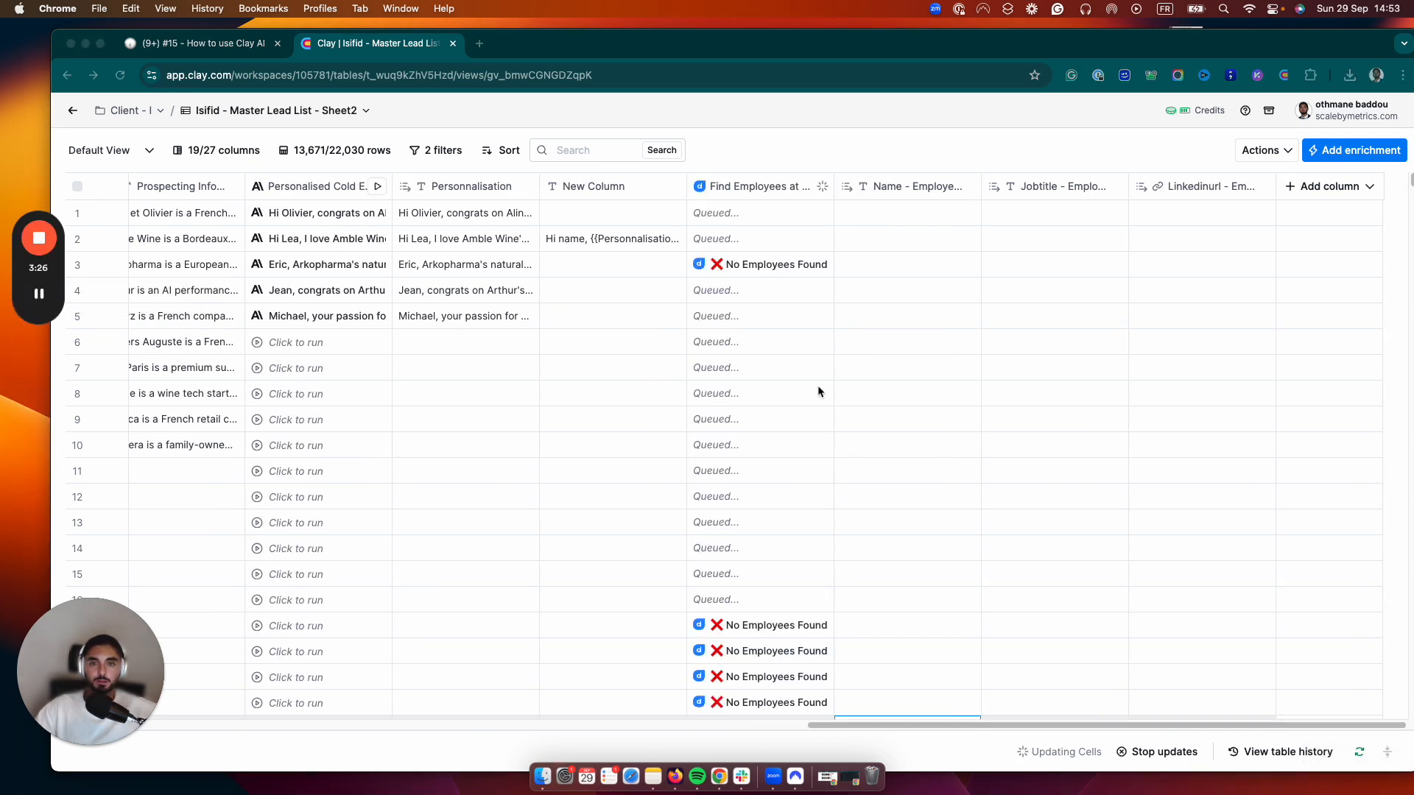
scroll(824, 372, down, 5)
scroll(804, 320, up, 5)
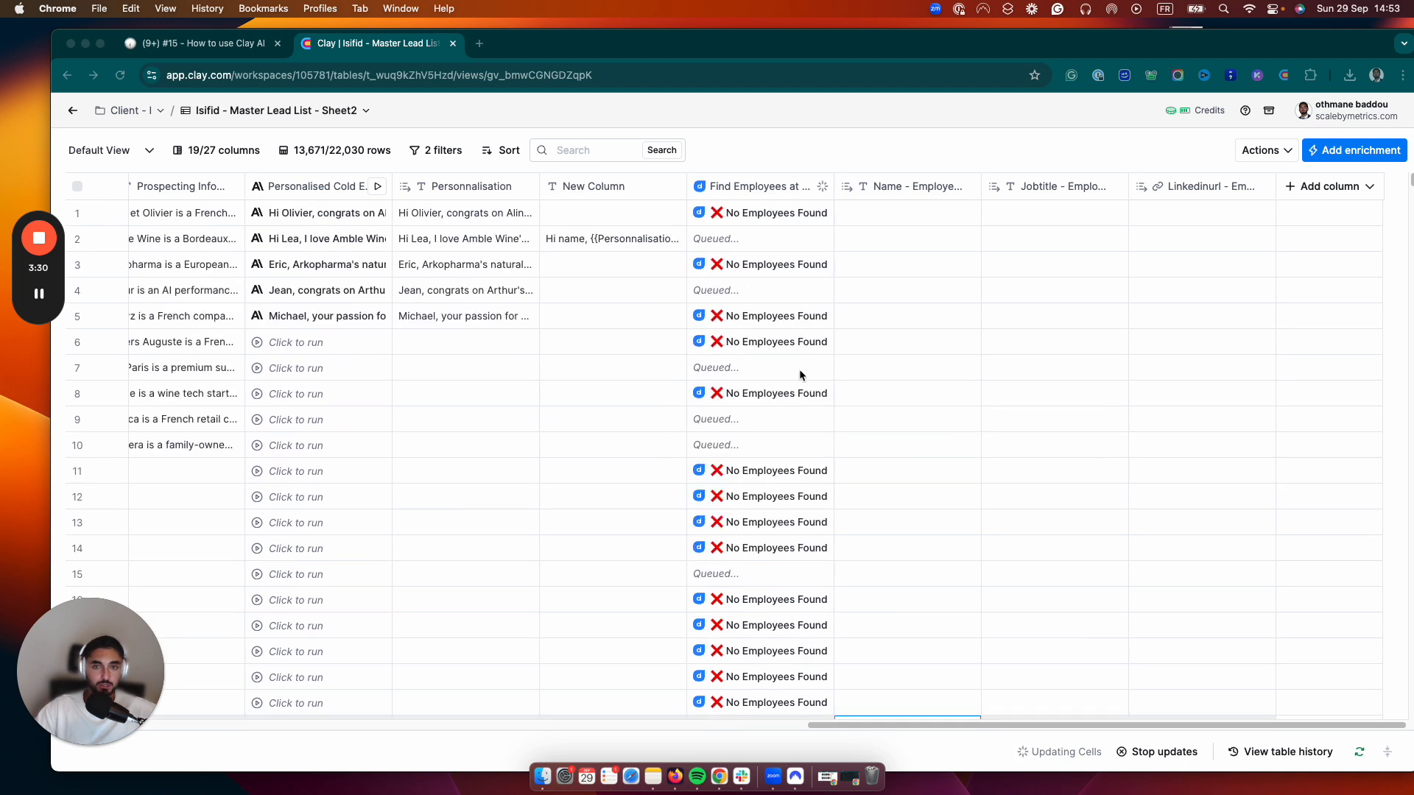
Examine the details of the first employee found for row 28 in the Find Employees at Company column.
scroll(803, 375, down, 8)
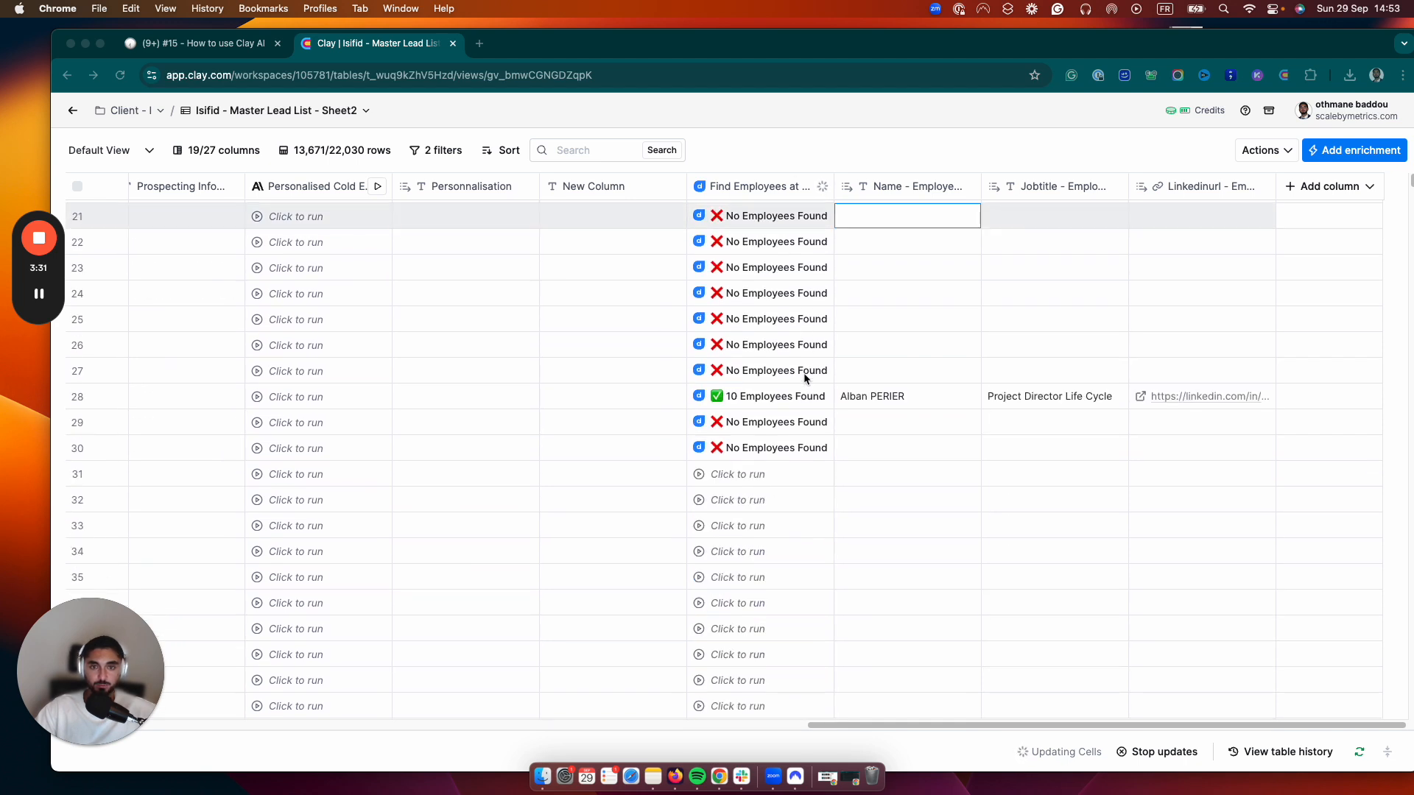
click(769, 398)
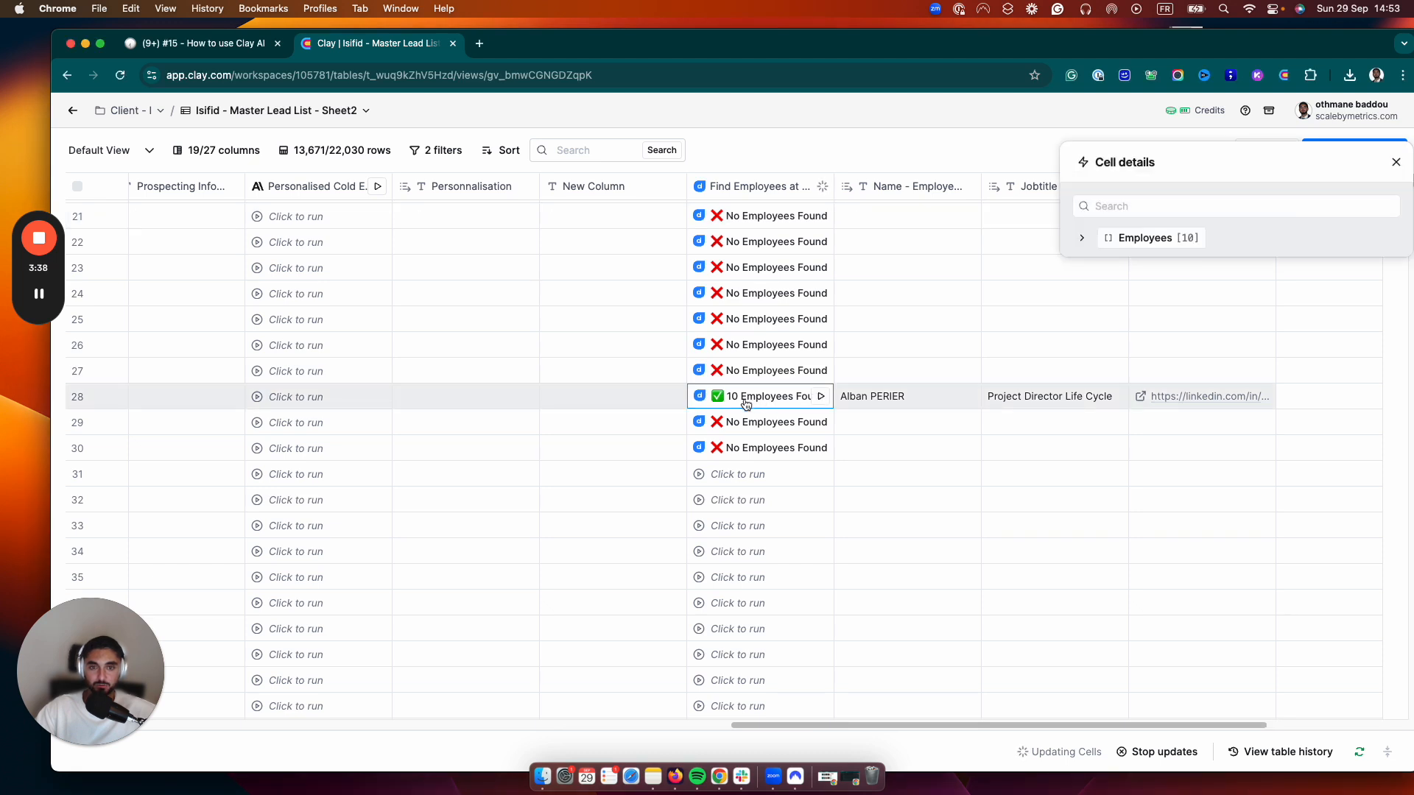
click(1082, 238)
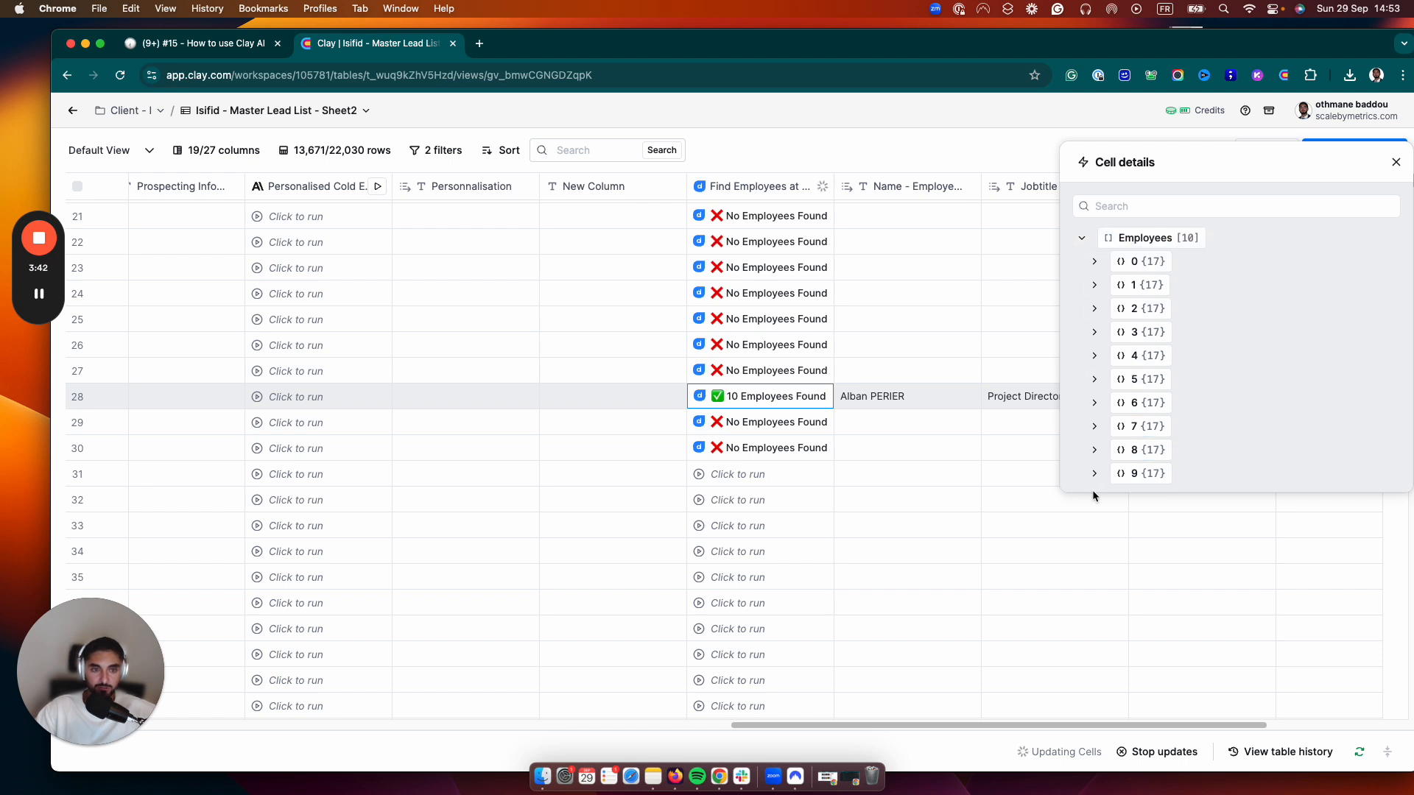
click(1093, 264)
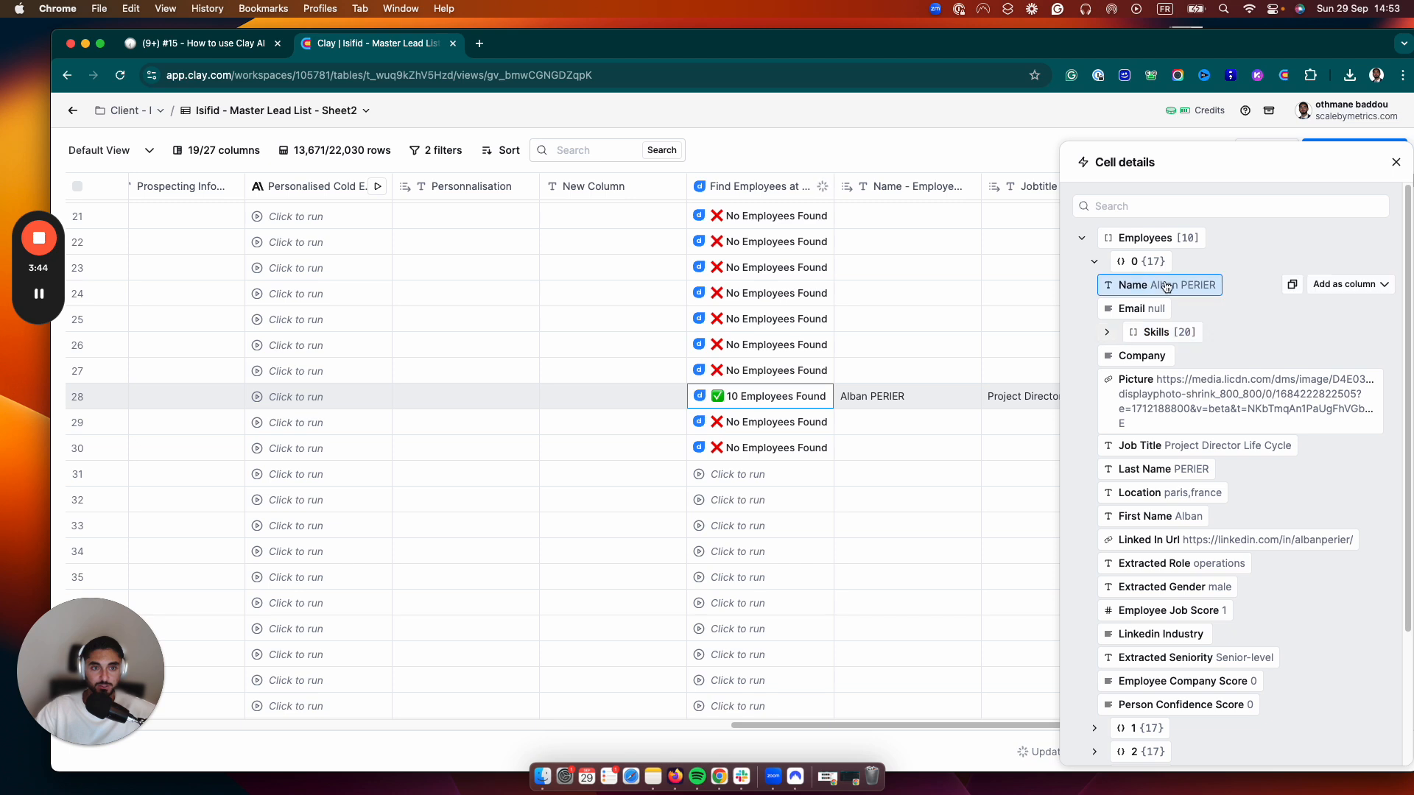
scroll(1222, 560, down, 3)
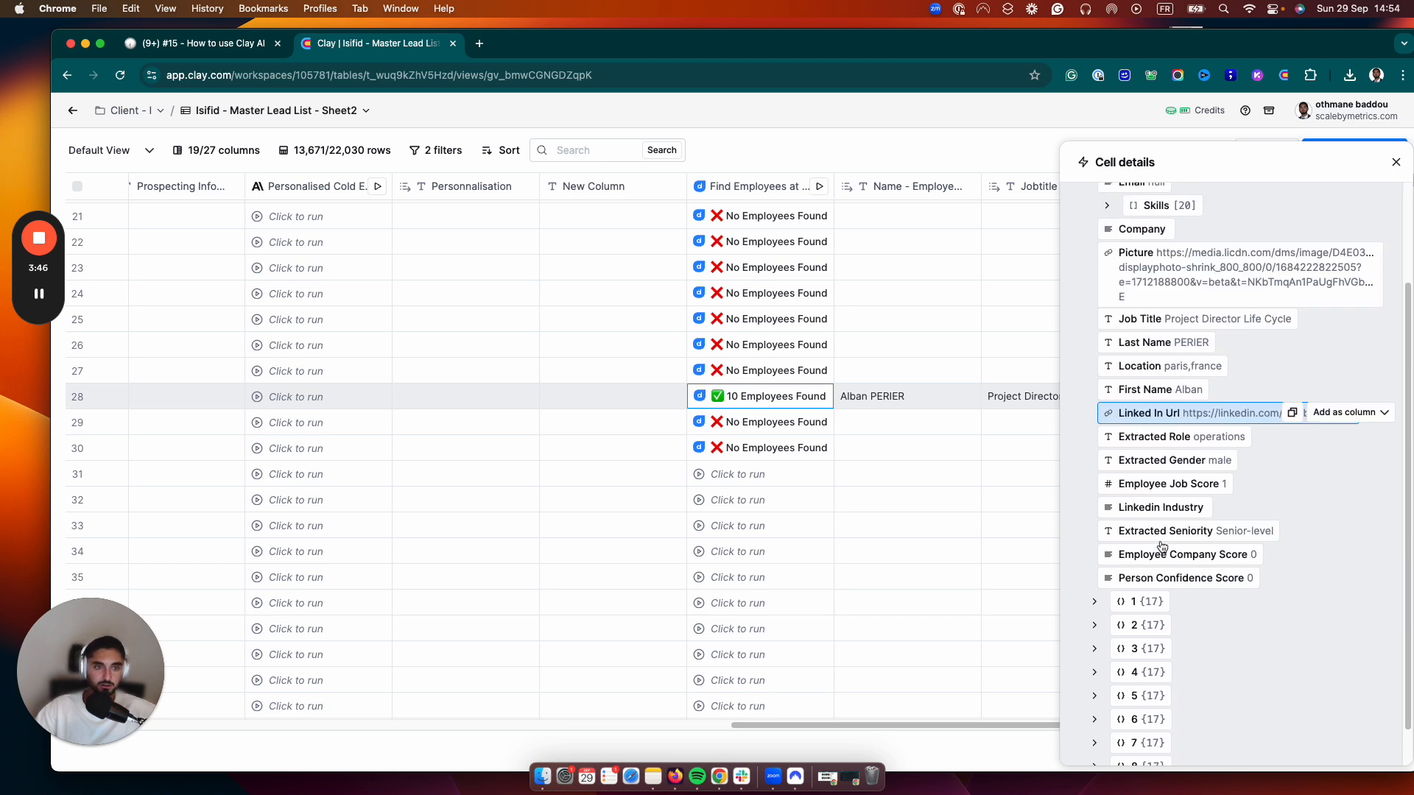
click(1395, 162)
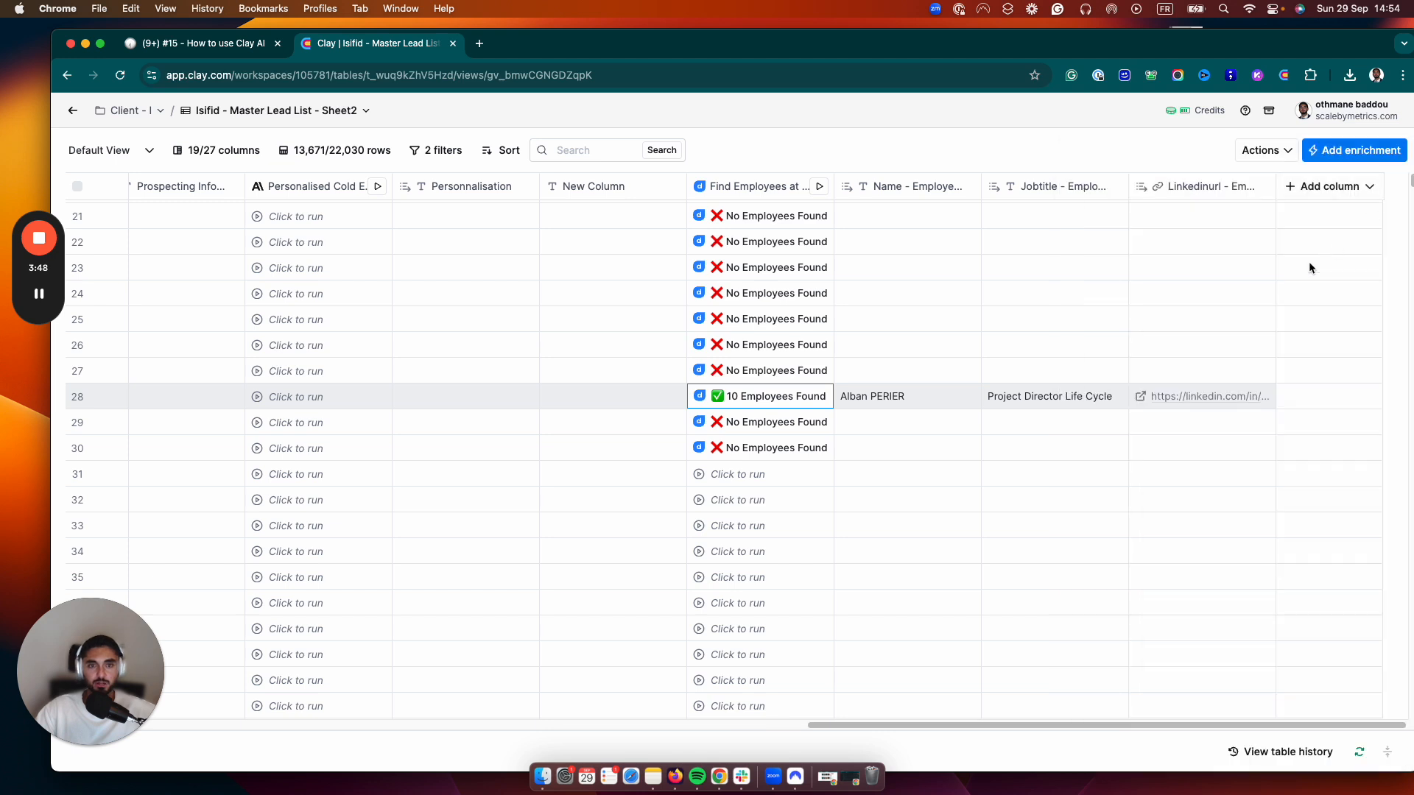
click(1003, 482)
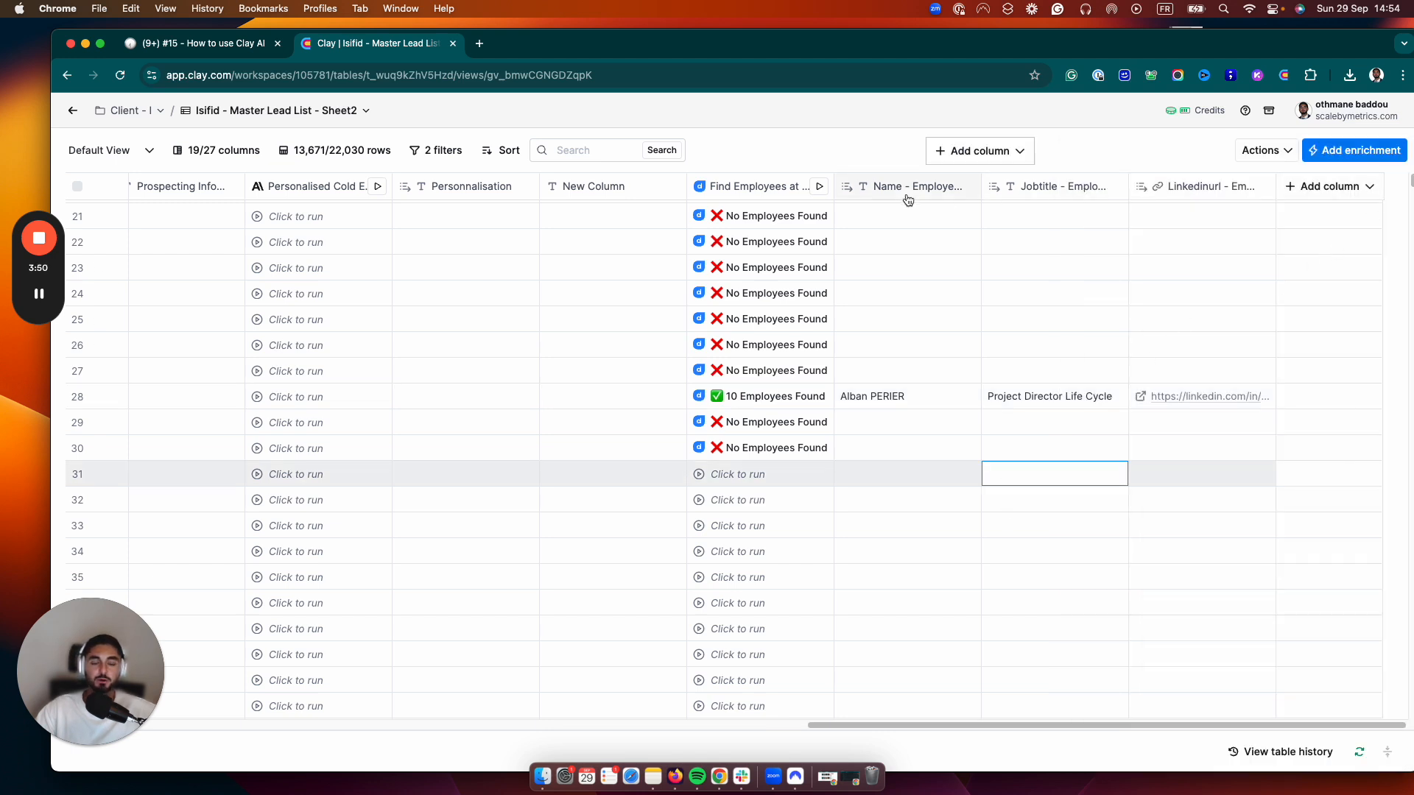
click(961, 187)
click(1189, 271)
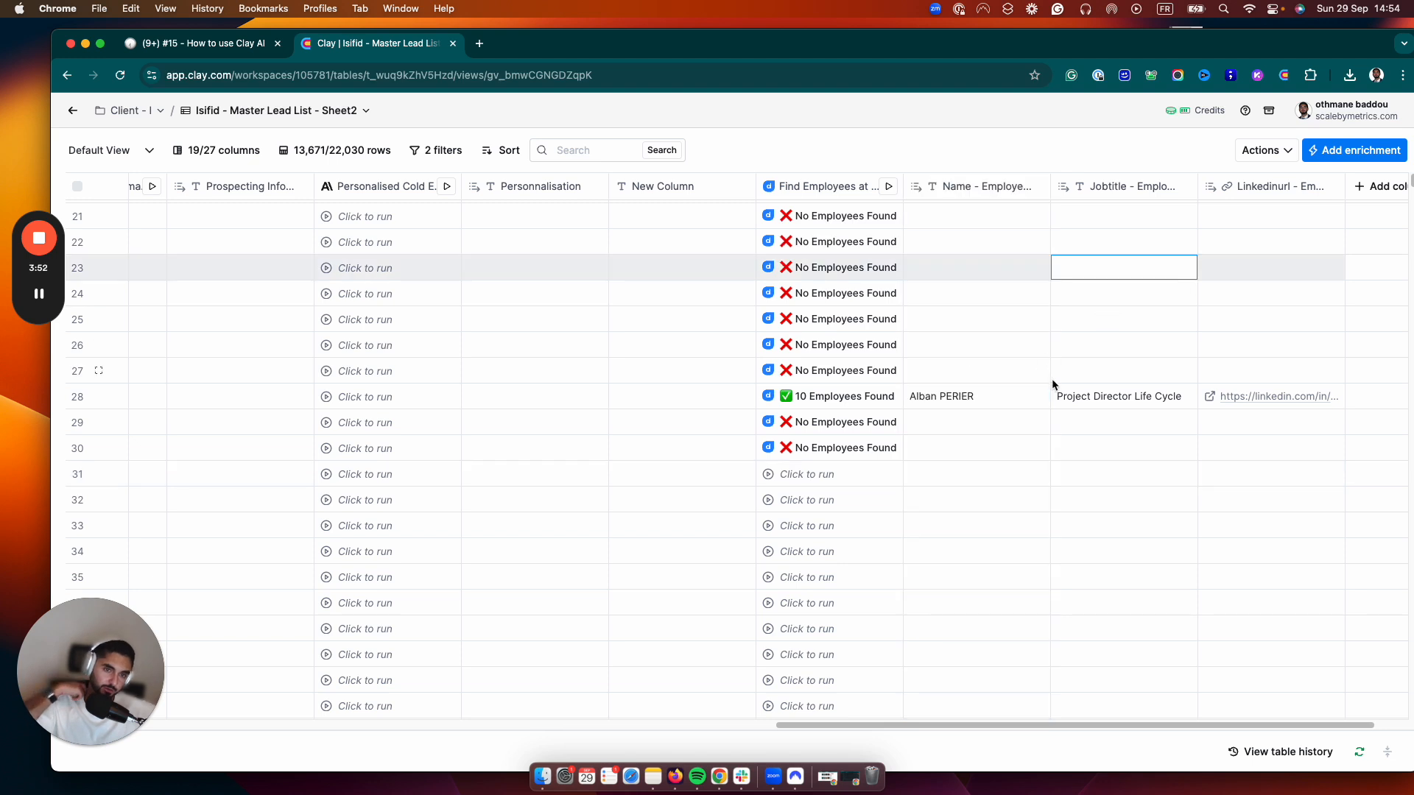
Add the Name of employee entry 3 in row 28's results as a new column named "Colleague number 2".
click(823, 403)
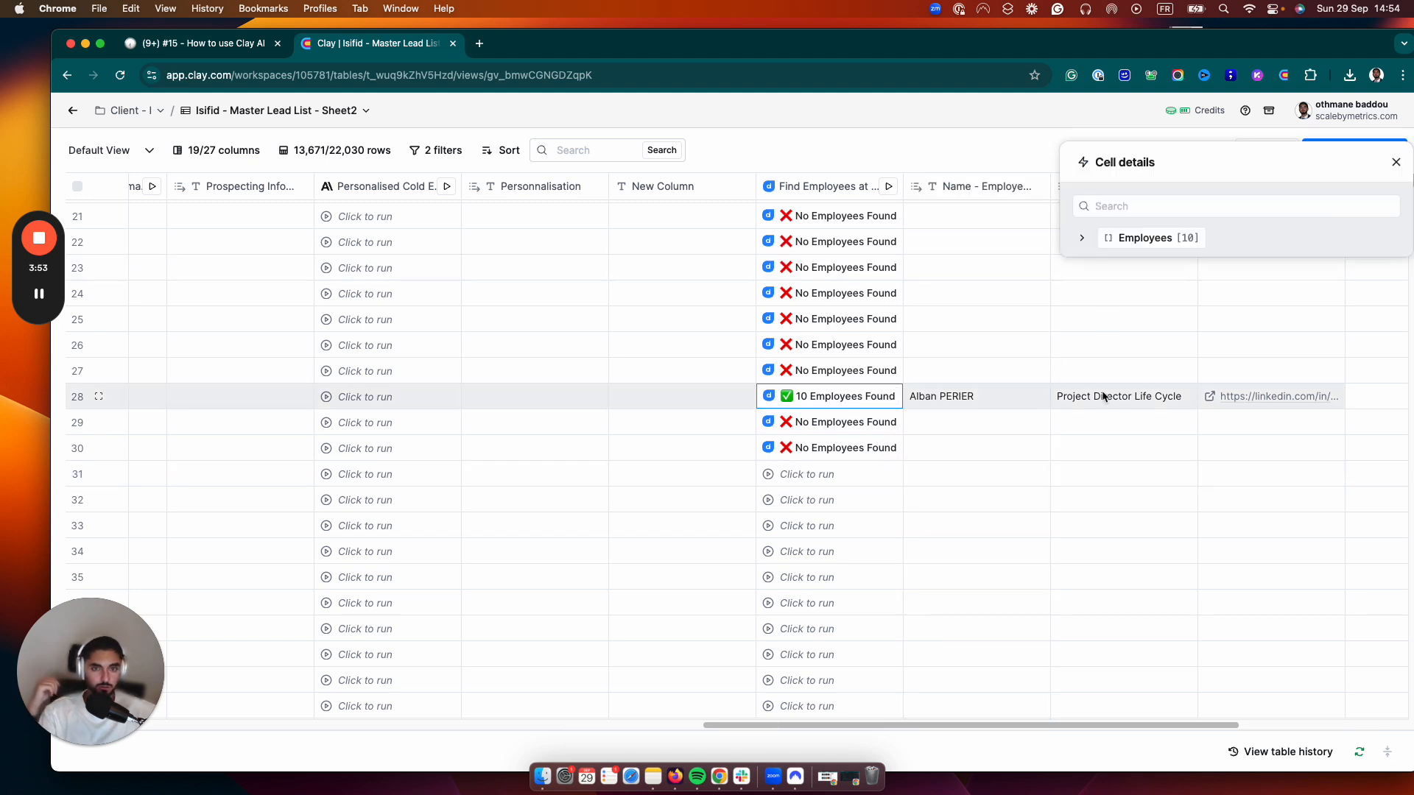
click(1083, 240)
click(1095, 333)
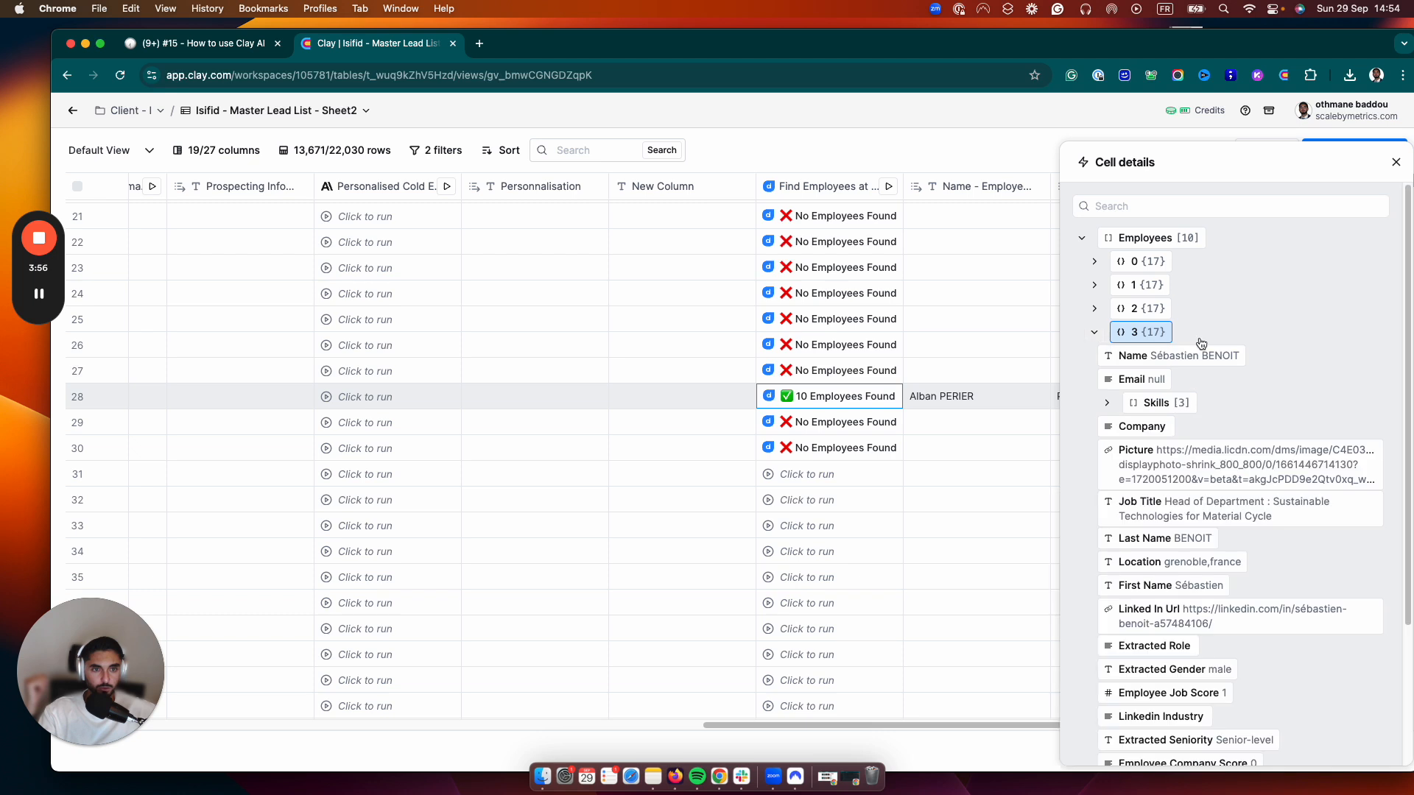
mouse_move(1252, 356)
click(1318, 356)
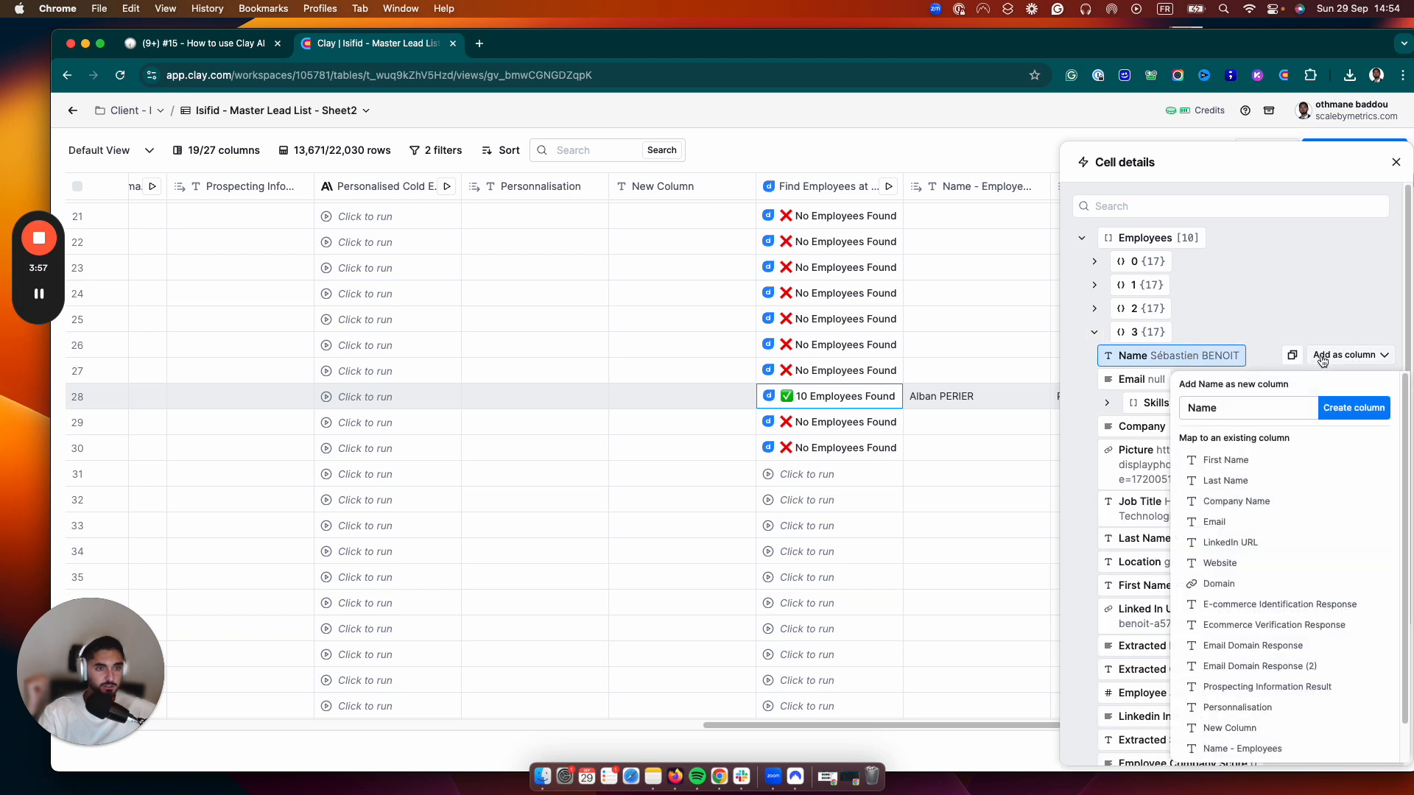
double_click(1267, 403)
text(Co)
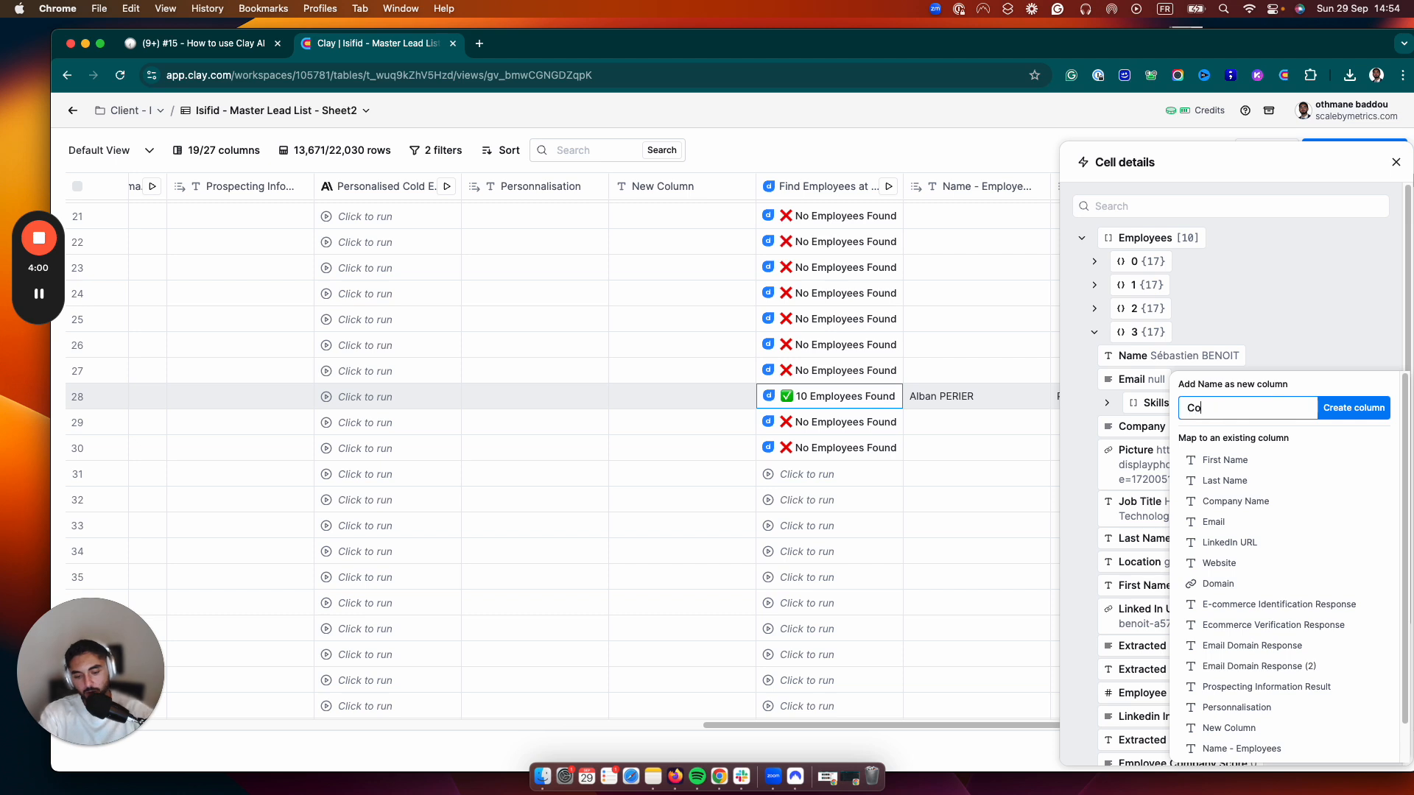
text(lleague number 2)
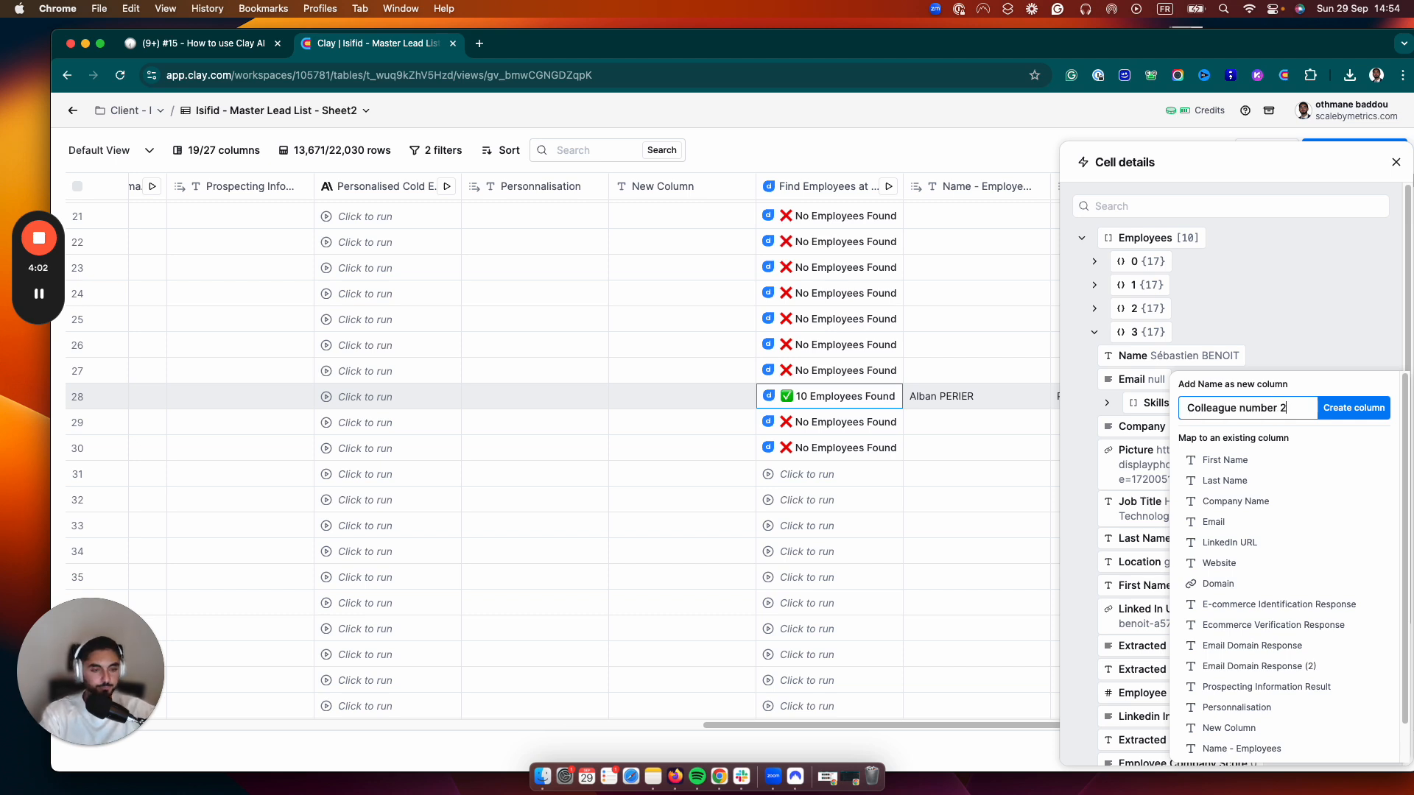
key(Return)
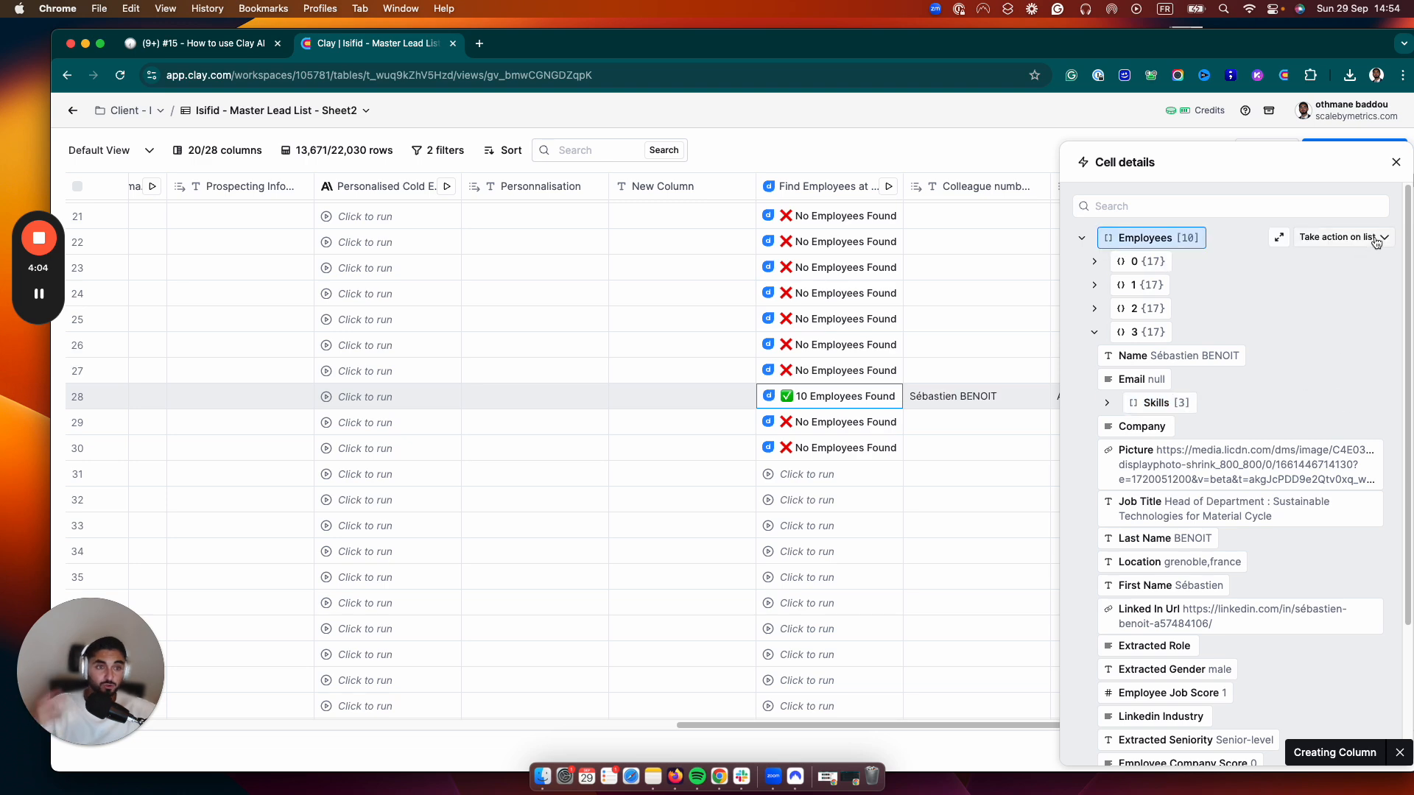
click(1395, 163)
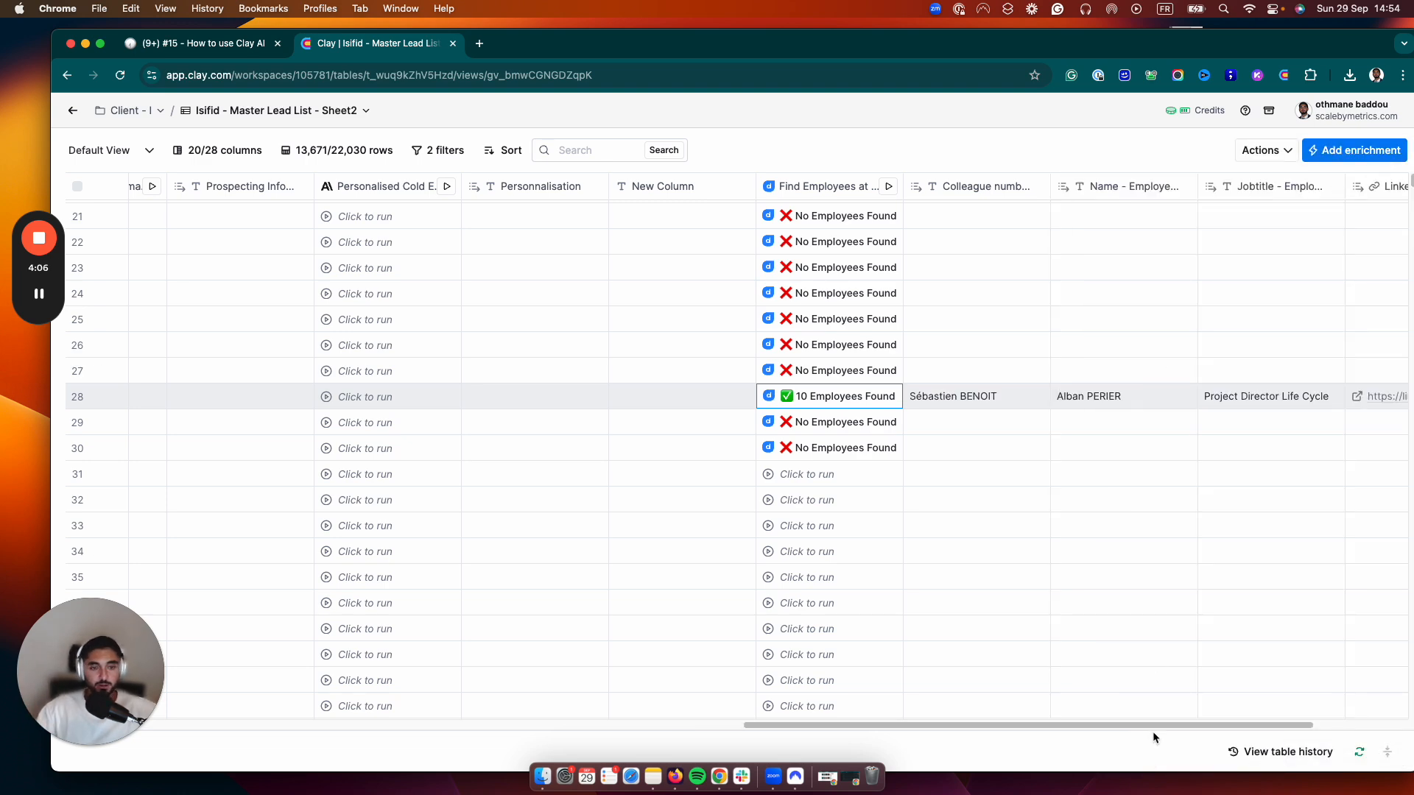
Review row 28 from the lead's name and company columns across to the employee name, job title and LinkedIn columns.
drag(1155, 726, 454, 724)
key(Right)
key(Right)
key(Right)
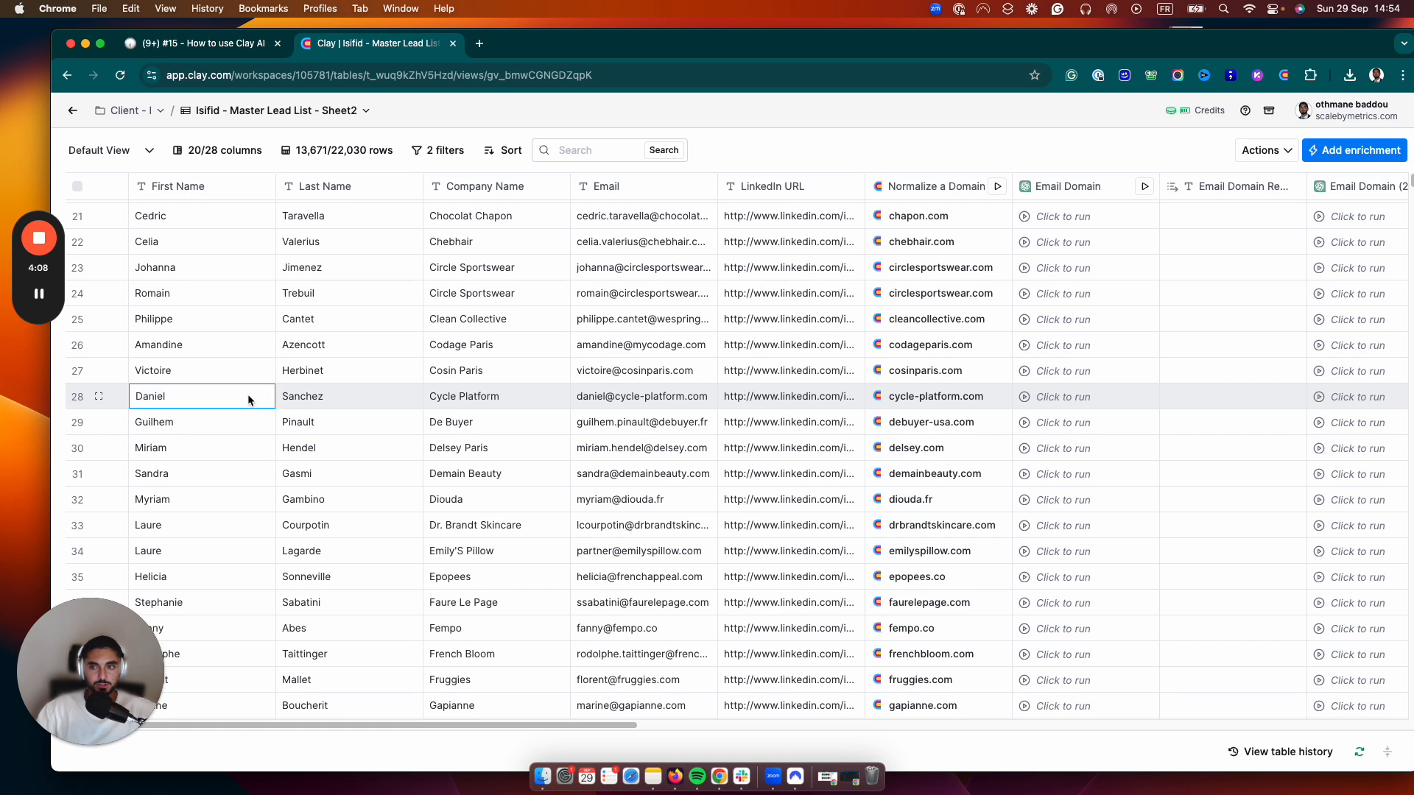
scroll(927, 719, right, 15)
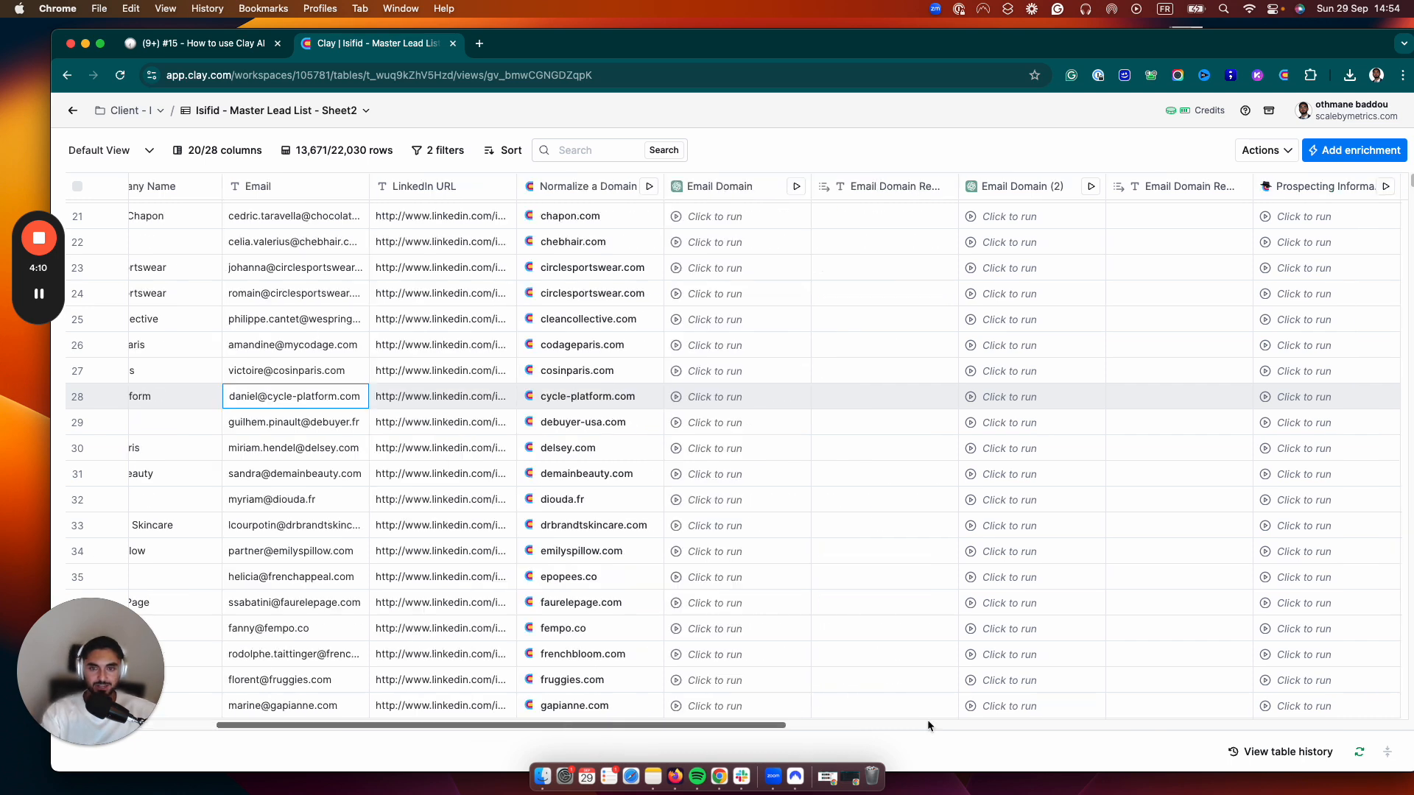
key(Right)
key(Right)
key(Right)
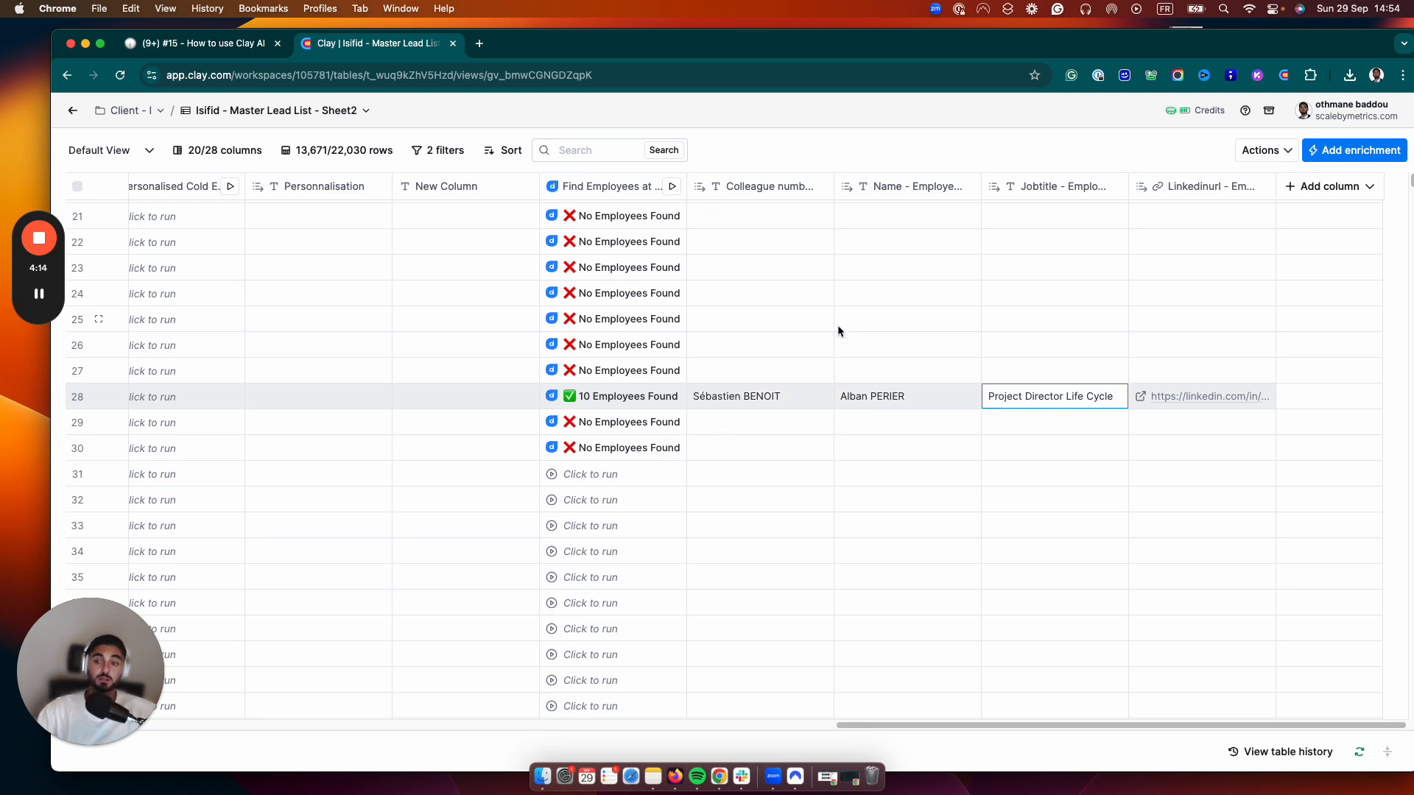
click(1311, 190)
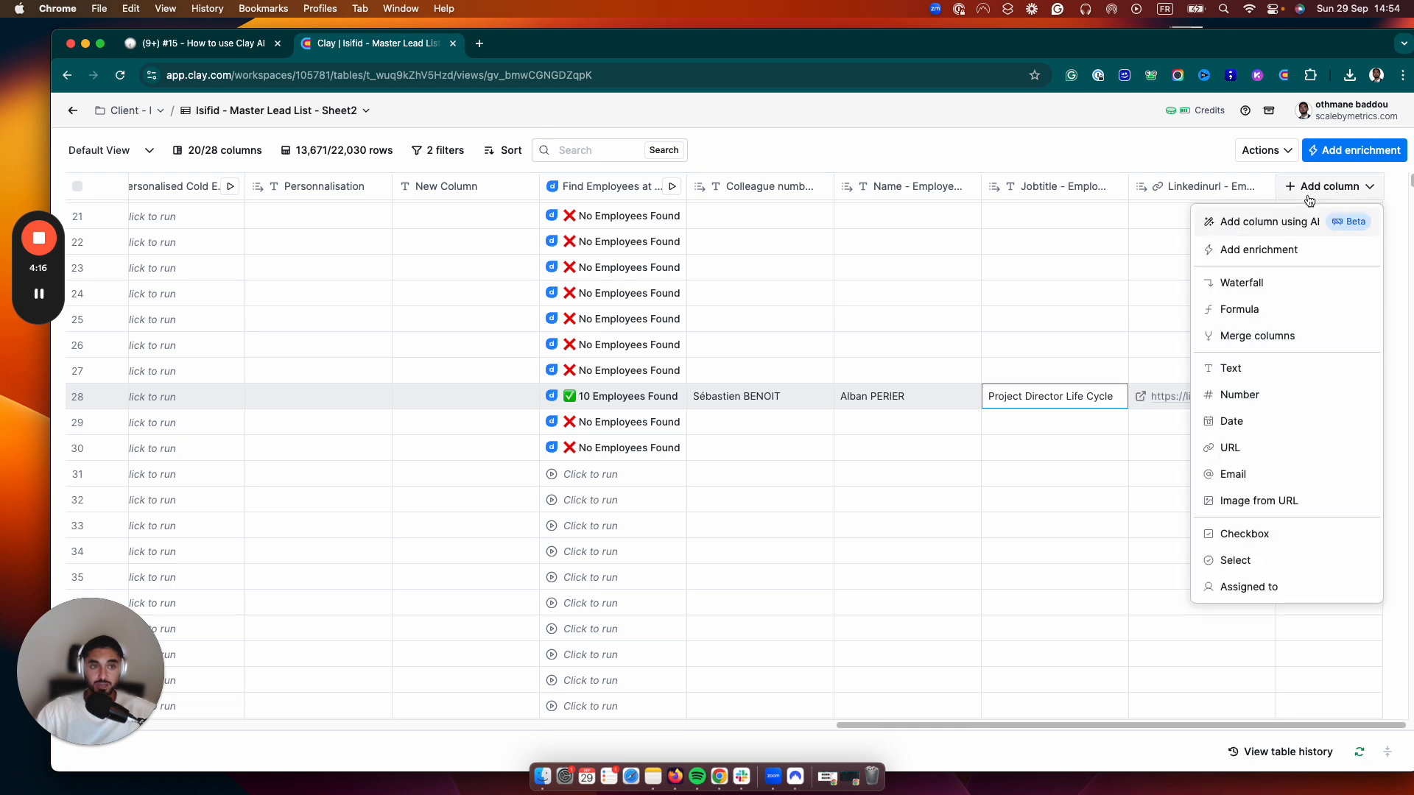
click(1292, 312)
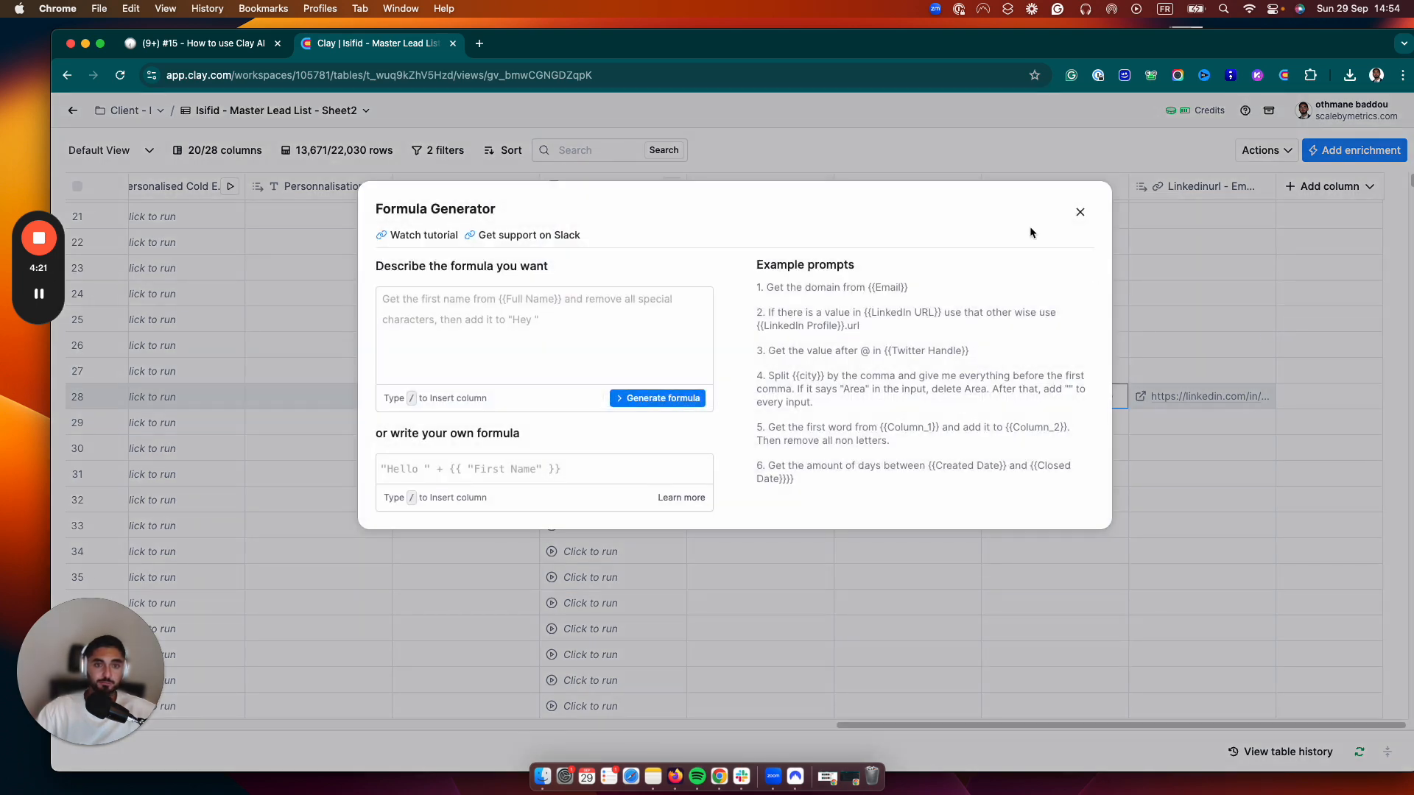
click(1081, 213)
Compare the lead's First Name and Last Name columns with the colleague and employee name columns in the table.
click(908, 190)
click(1096, 251)
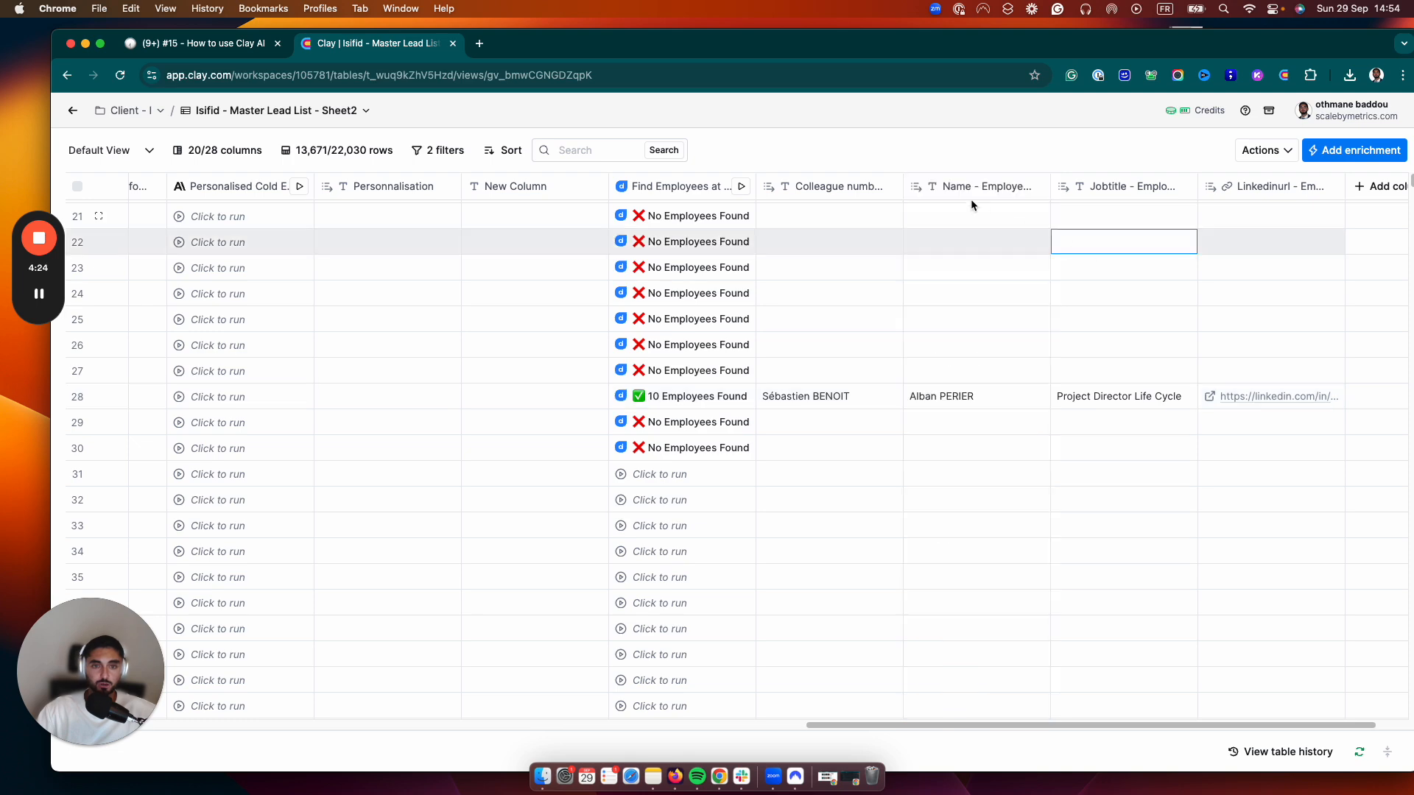
click(966, 190)
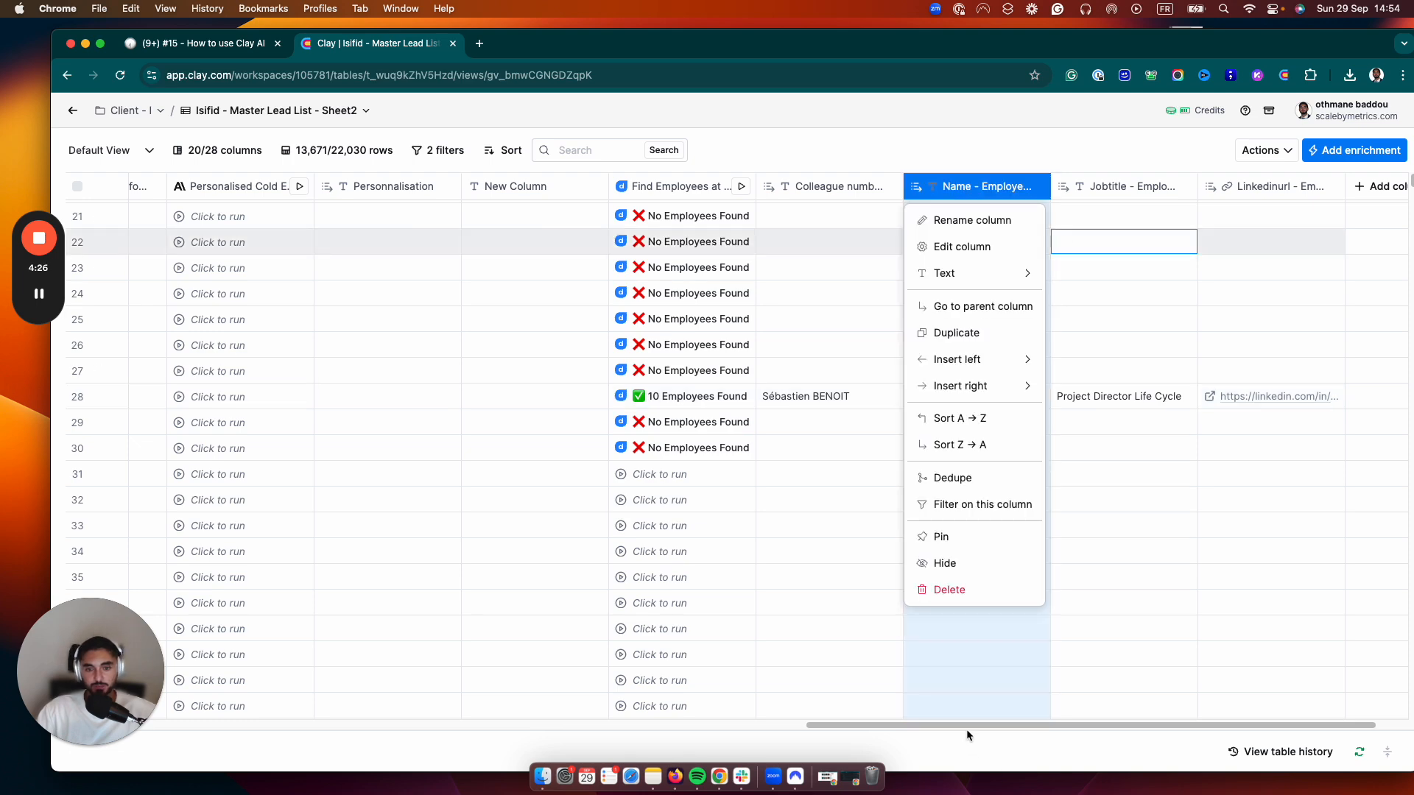
drag(966, 727, 30, 735)
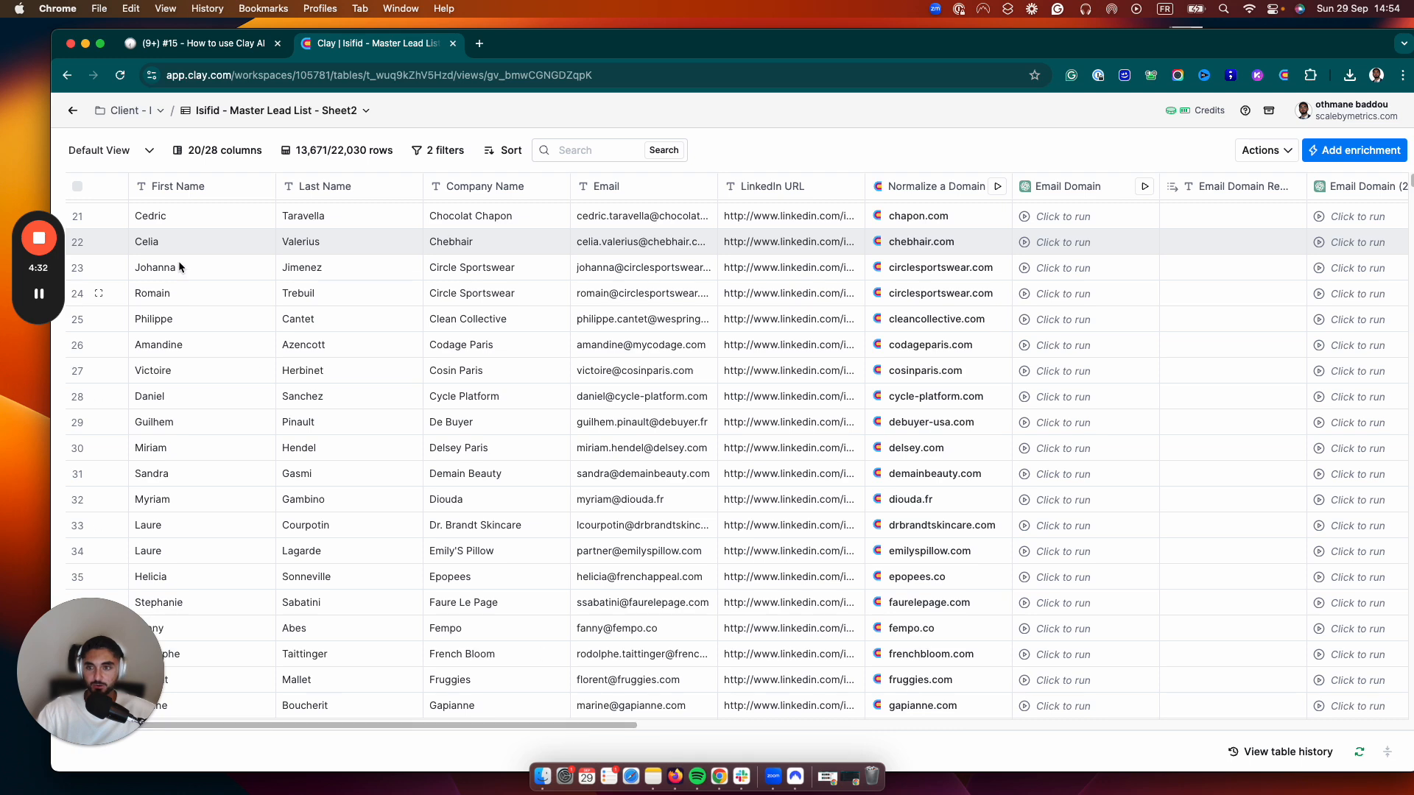
click(352, 186)
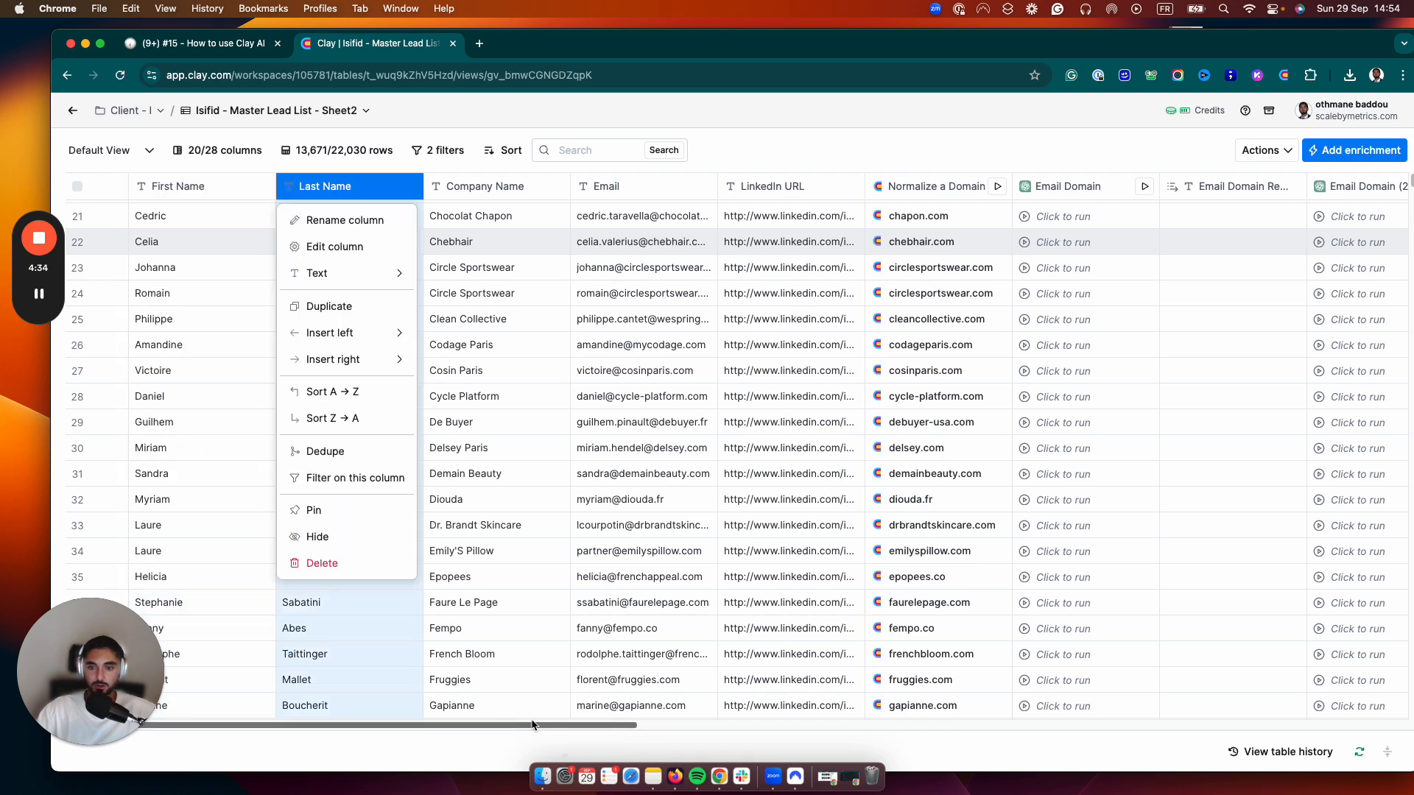
scroll(1367, 701, right, 10)
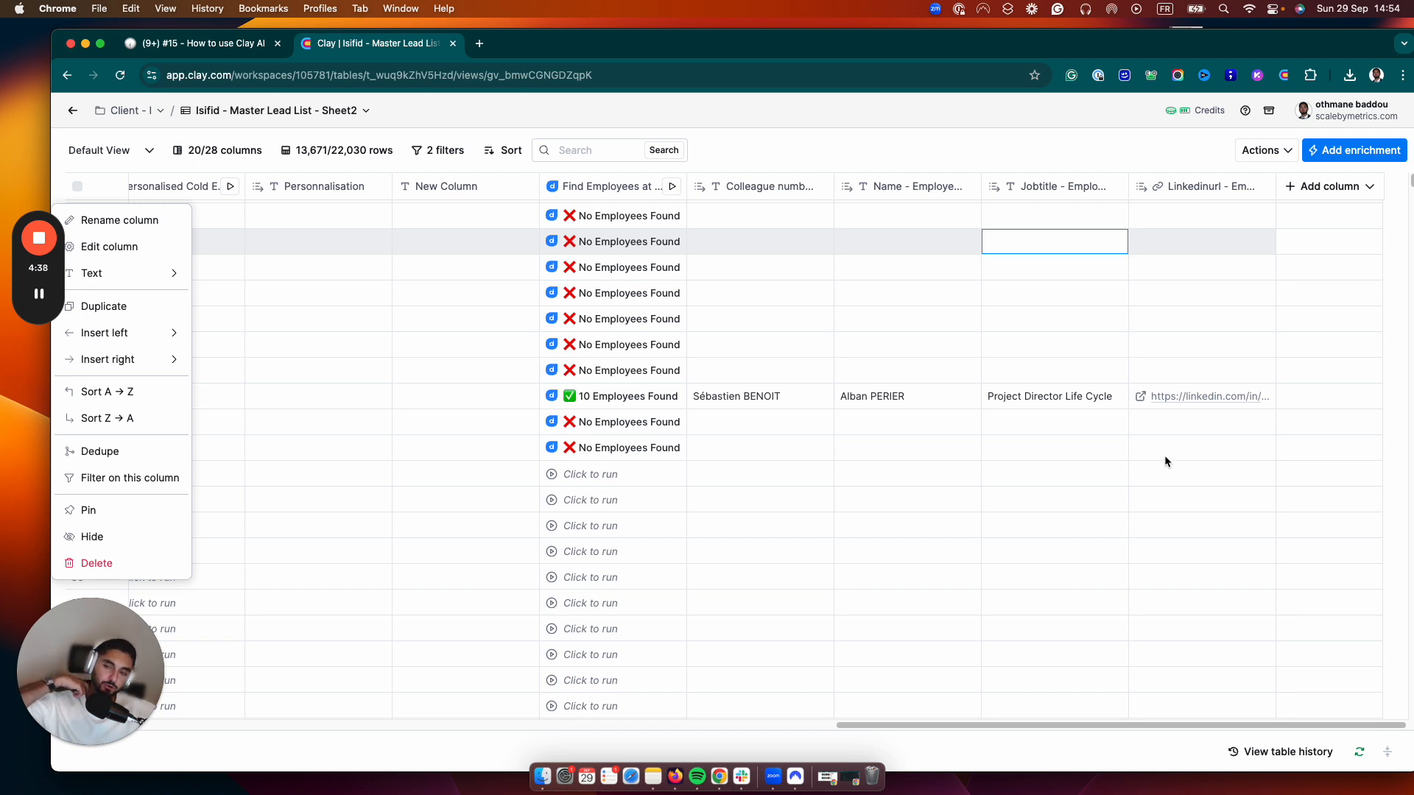
click(847, 413)
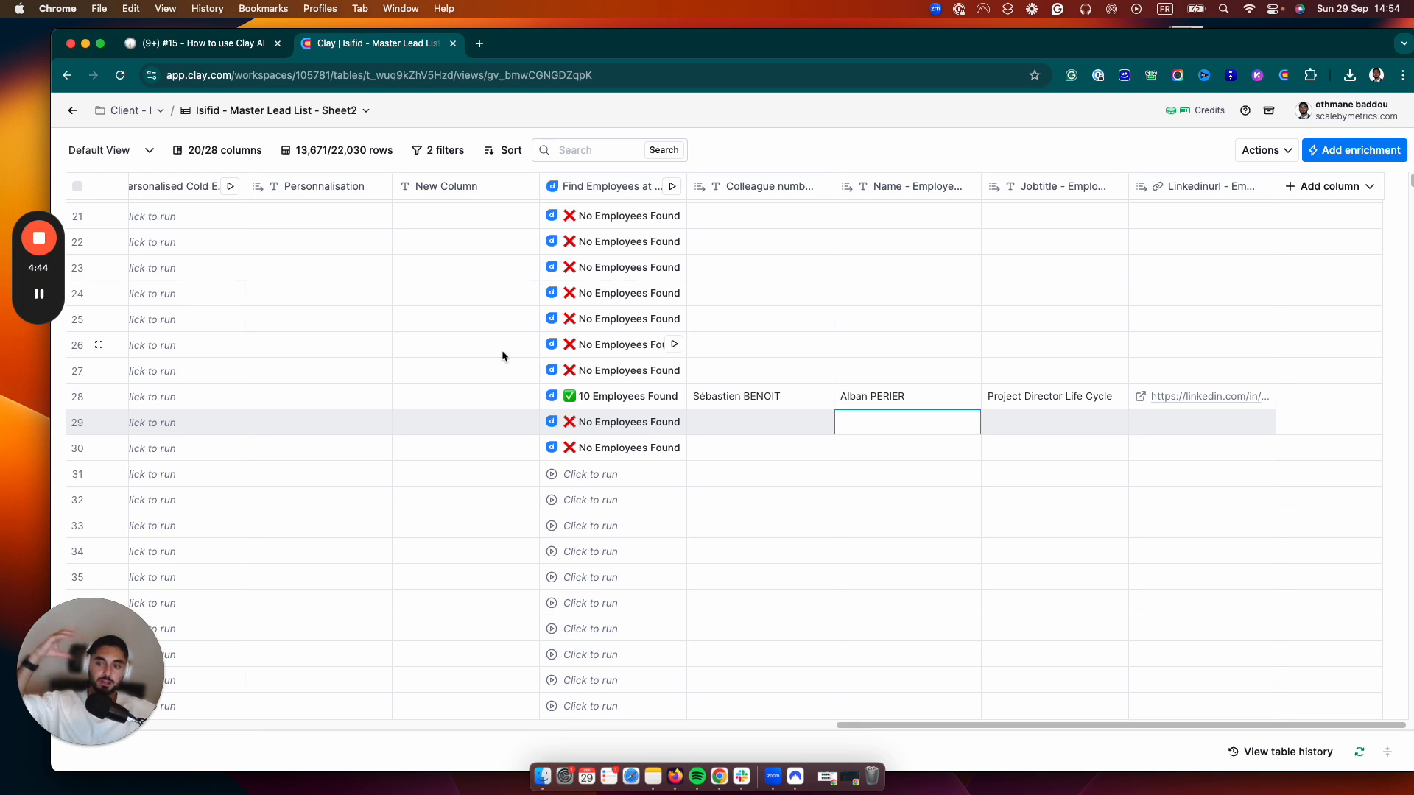
click(812, 394)
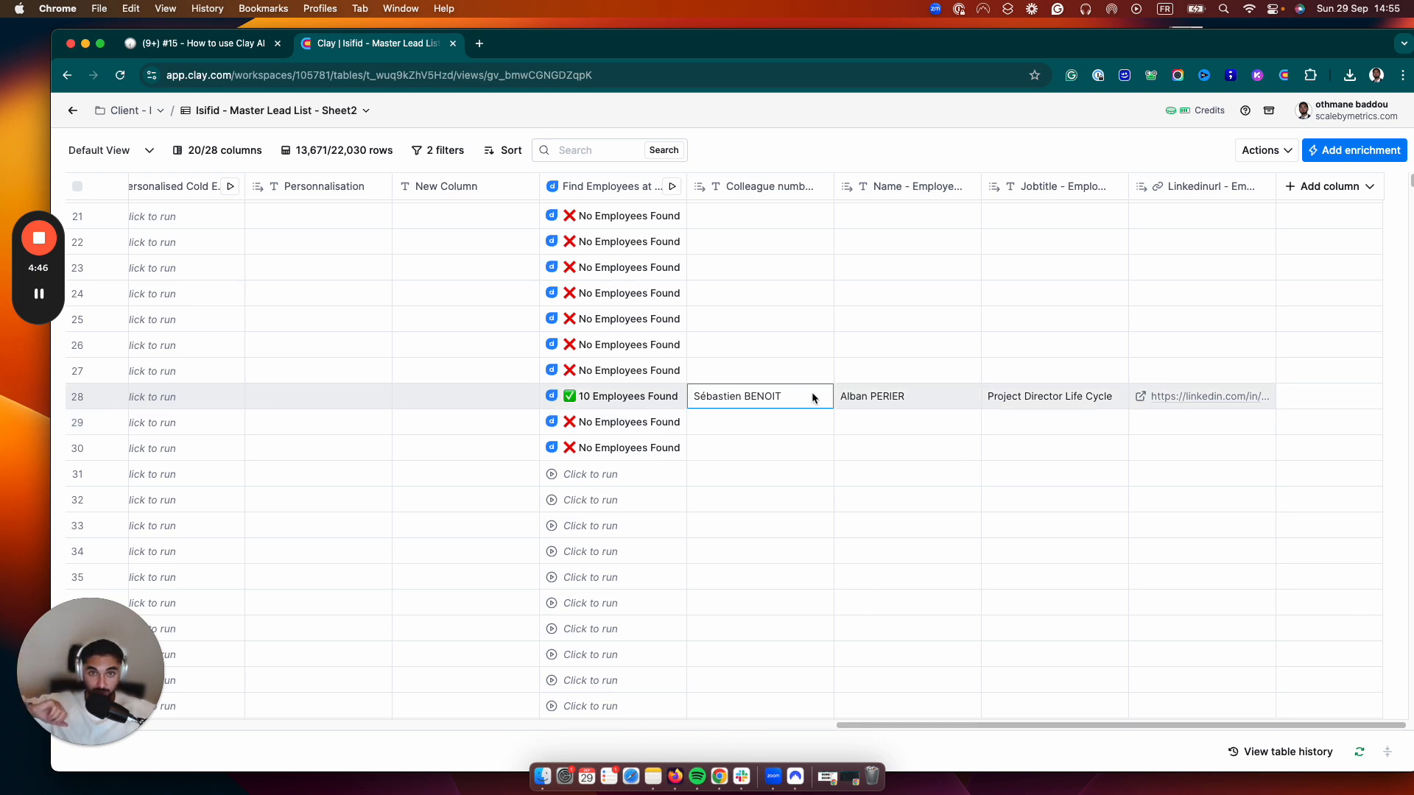
click(931, 400)
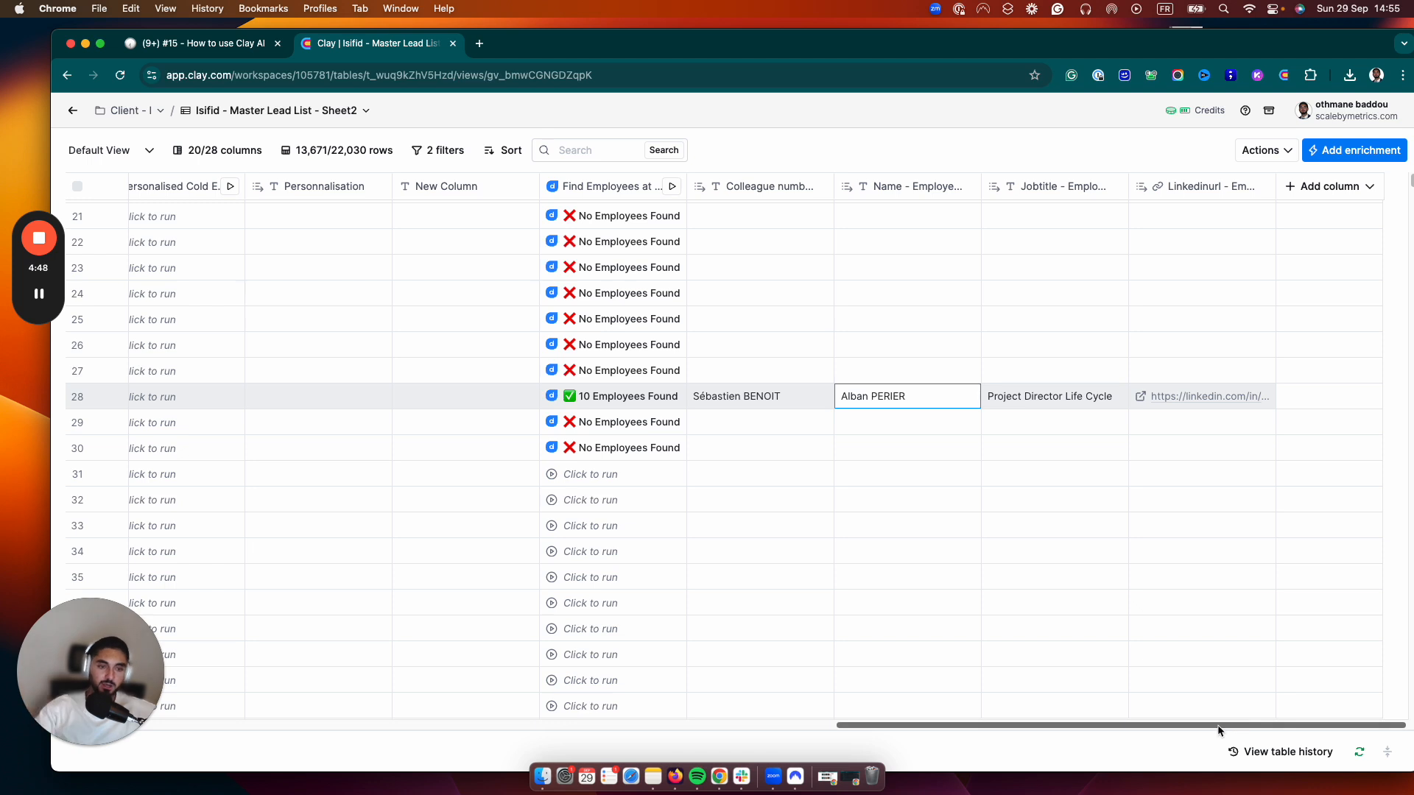
Start a formula column and describe it as "From thirs first name and last name columns output a full name column".
click(1330, 186)
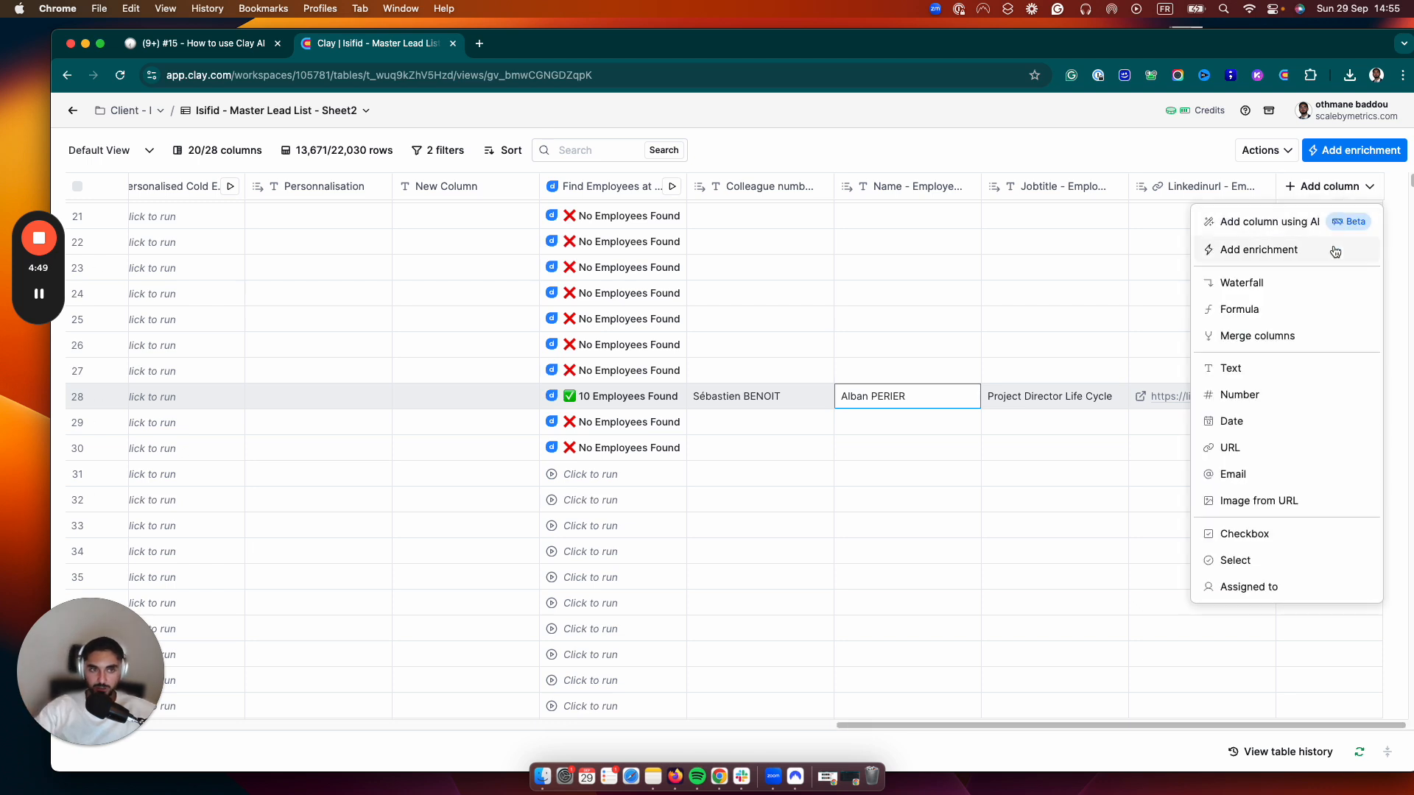
click(1275, 307)
click(548, 339)
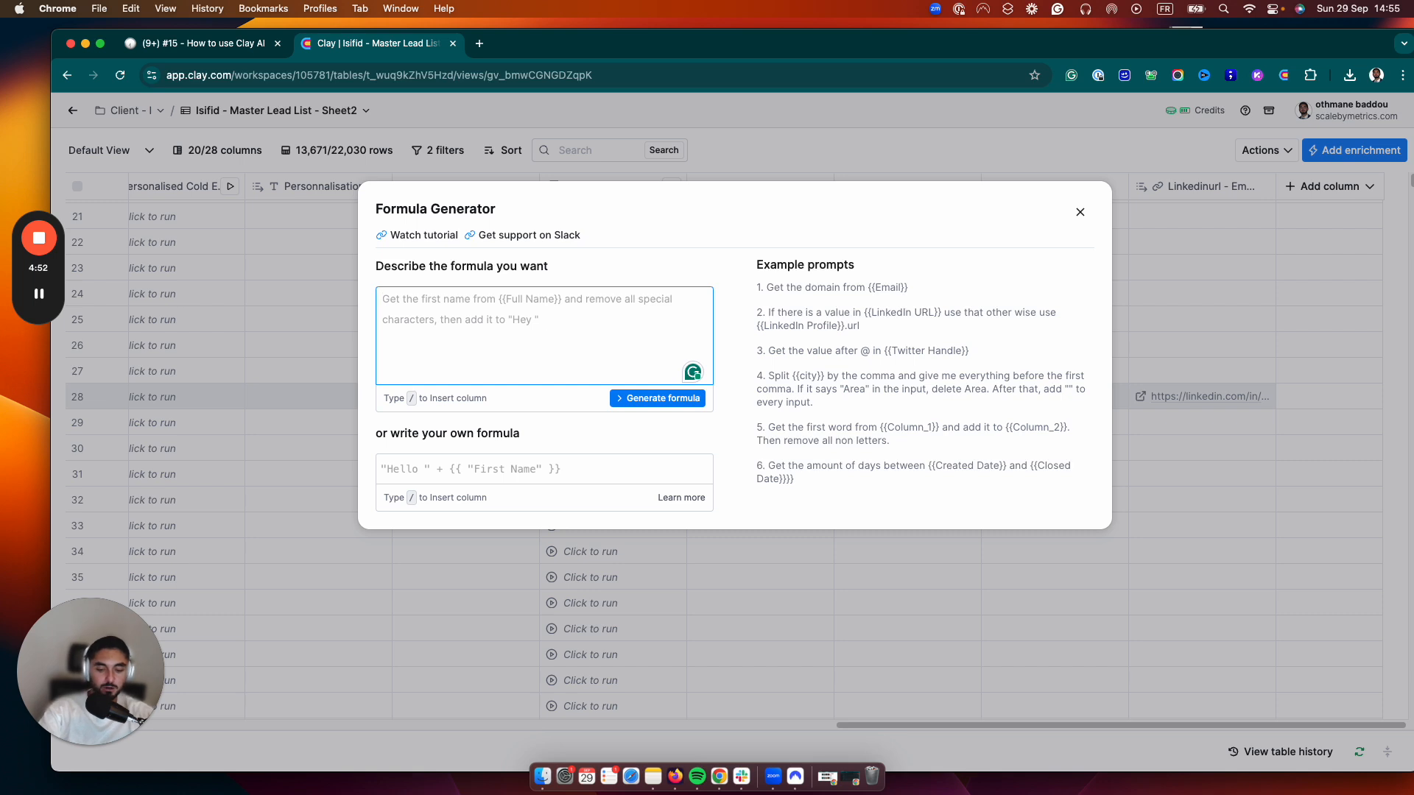
text(From thirs first name a)
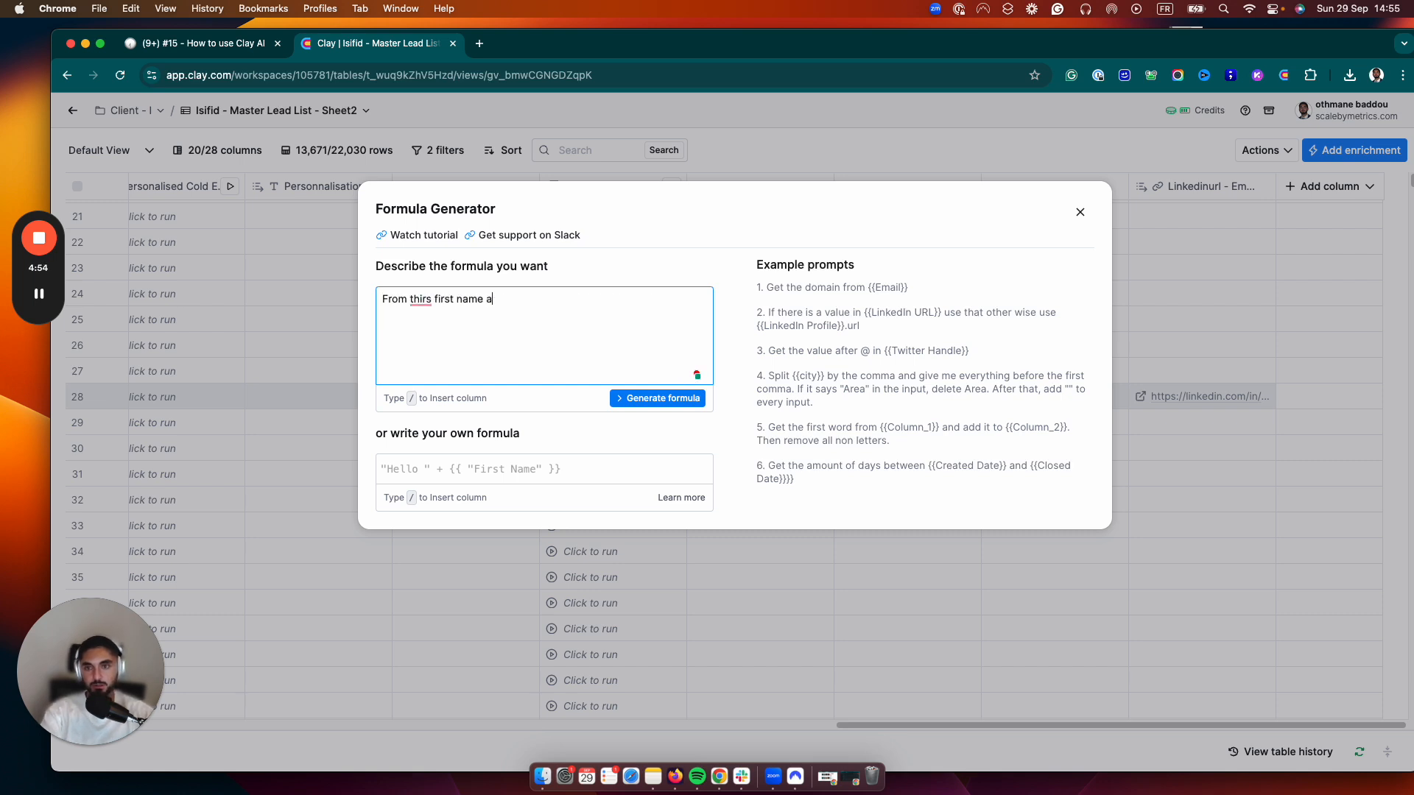
text(nd last name columns outpu)
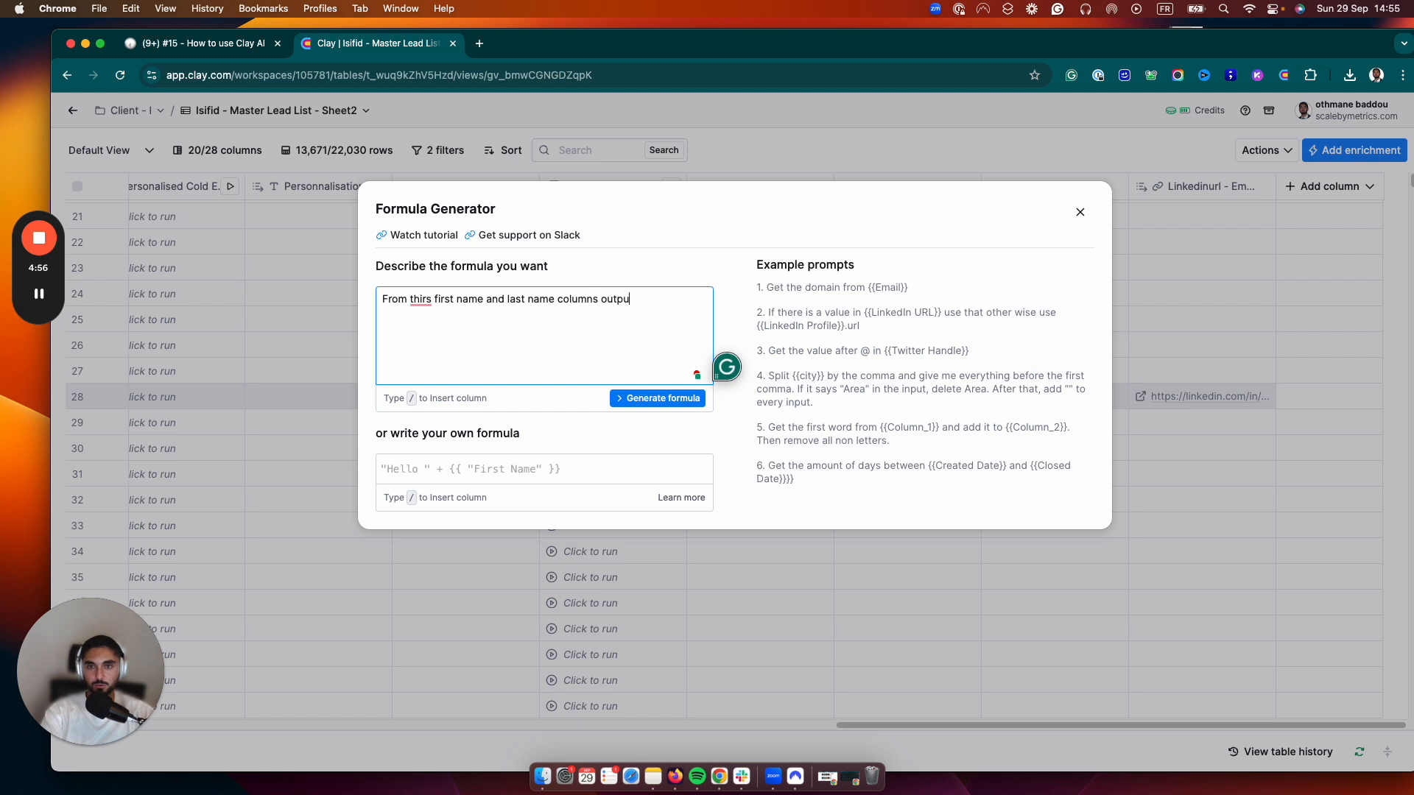
text(t a full name colum)
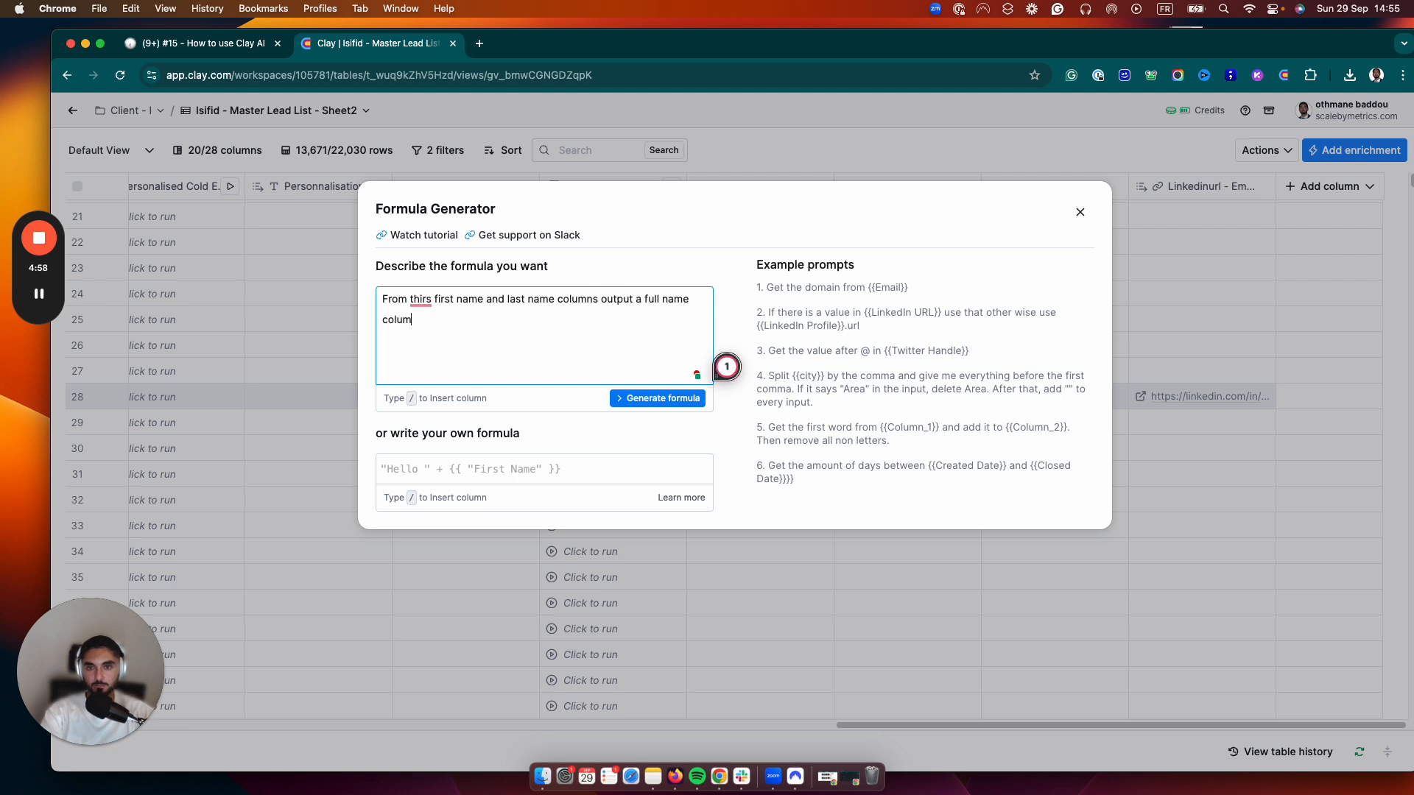
Insert references to the First Name and Last Name columns at the end of the formula description.
text(/fir)
key(Return)
text(/)
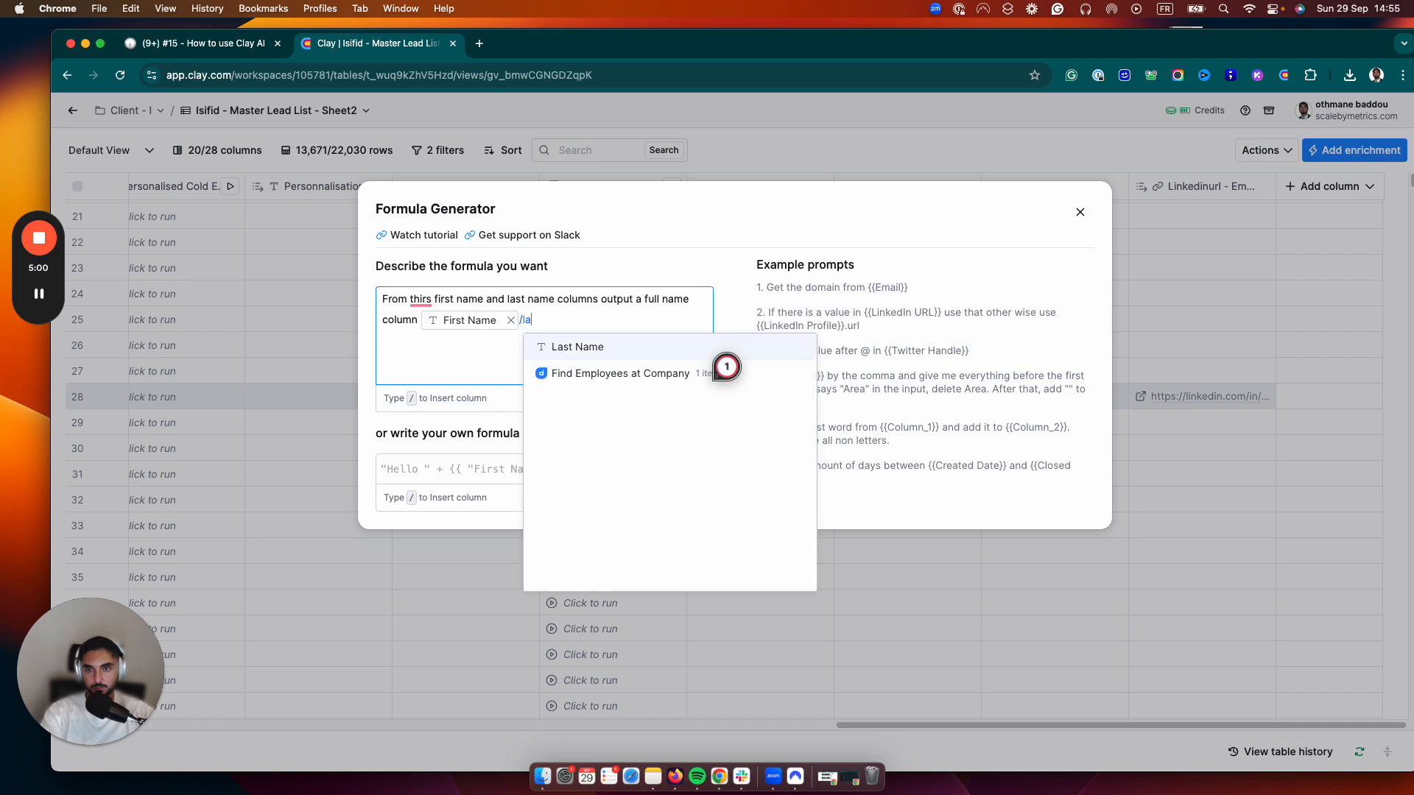
key(Return)
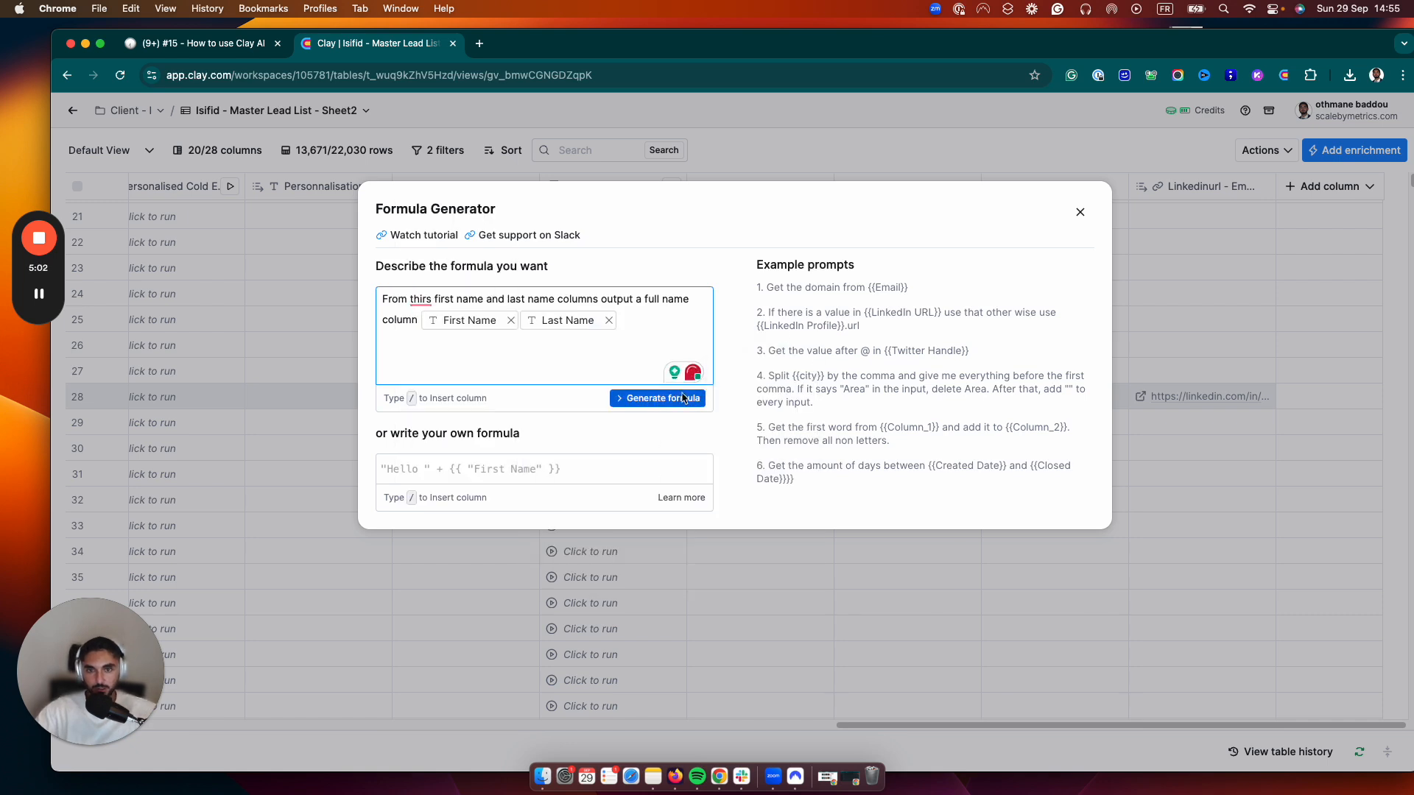
Generate the full-name formula from the description and save it as a new column.
click(658, 398)
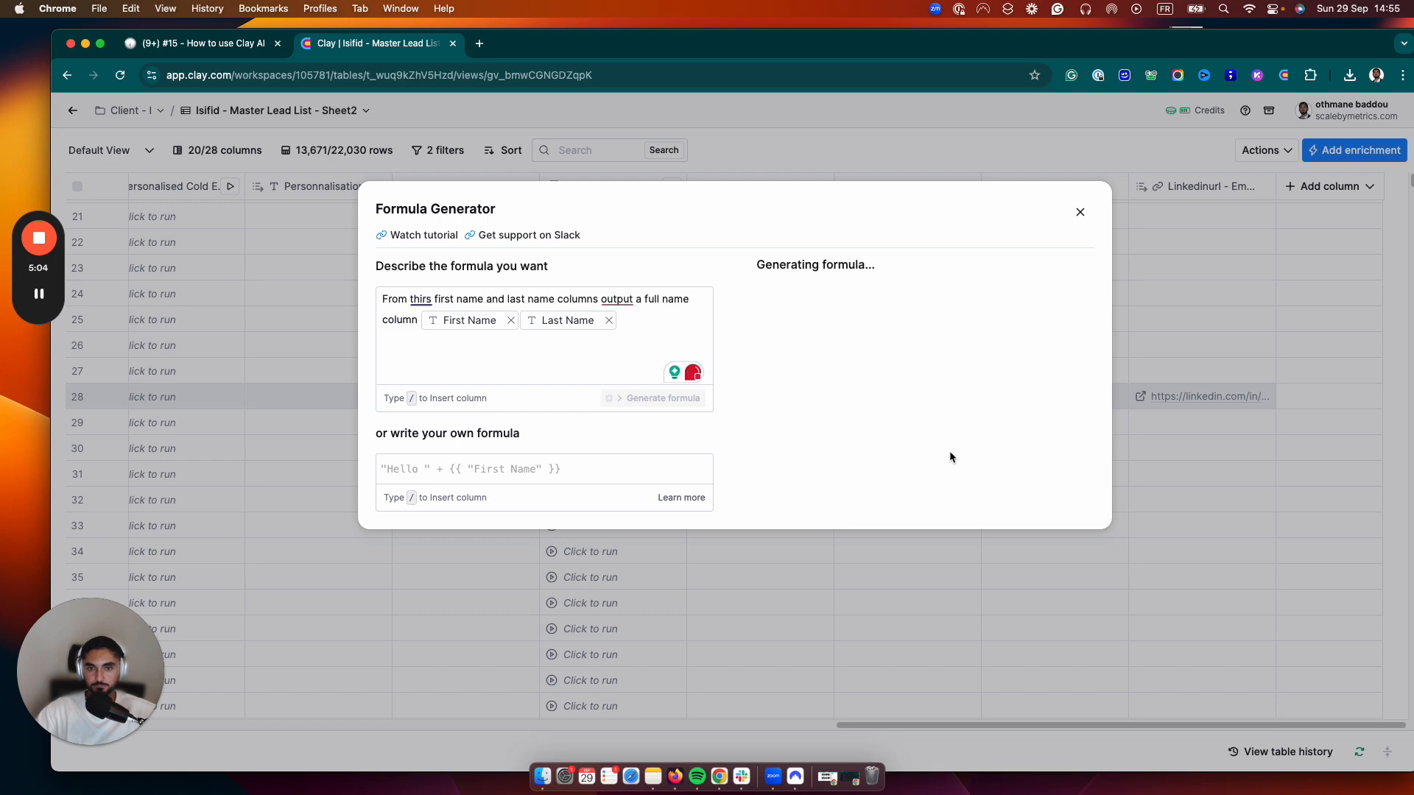
click(876, 529)
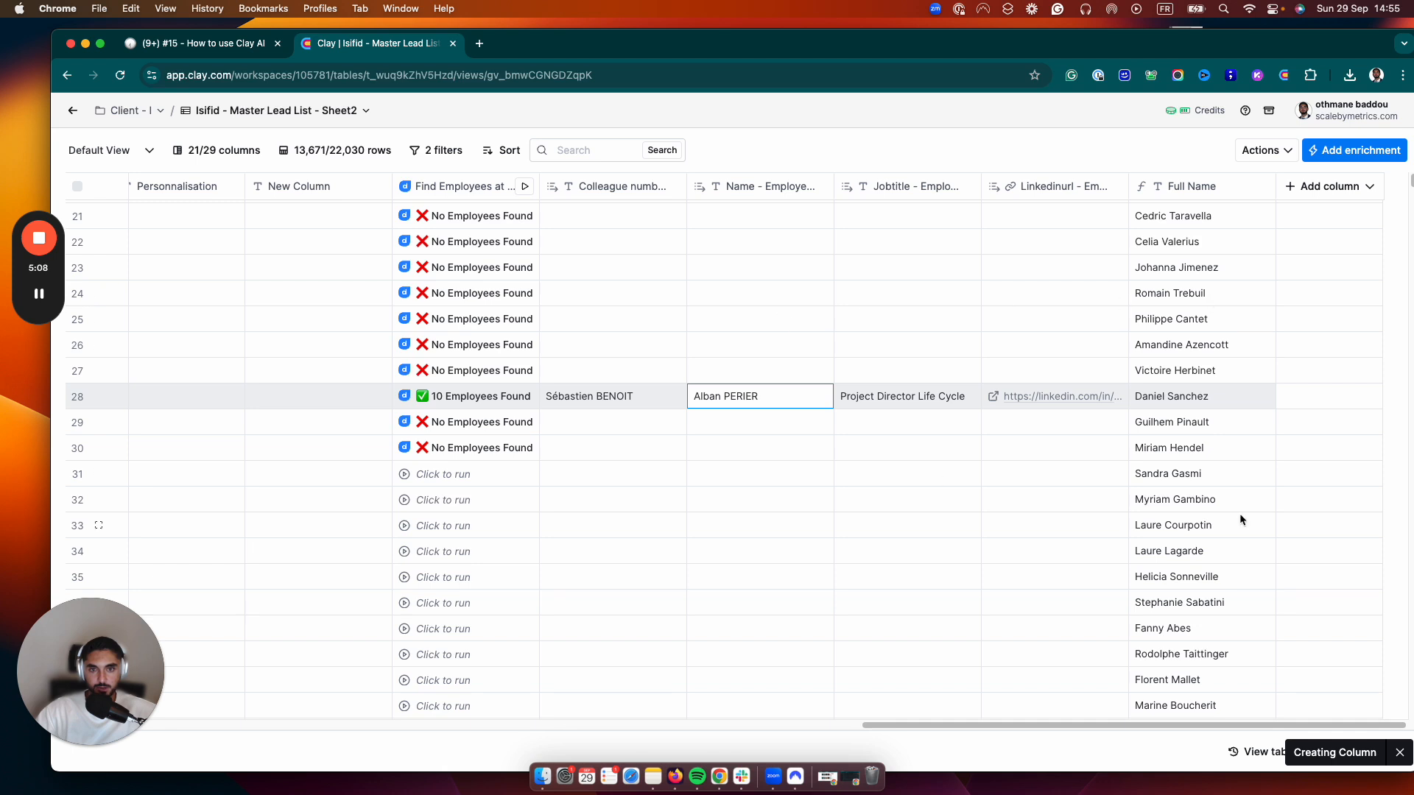
Start another formula column and begin its description with "If" followed by a reference to the Full Name column.
click(1330, 189)
click(1286, 318)
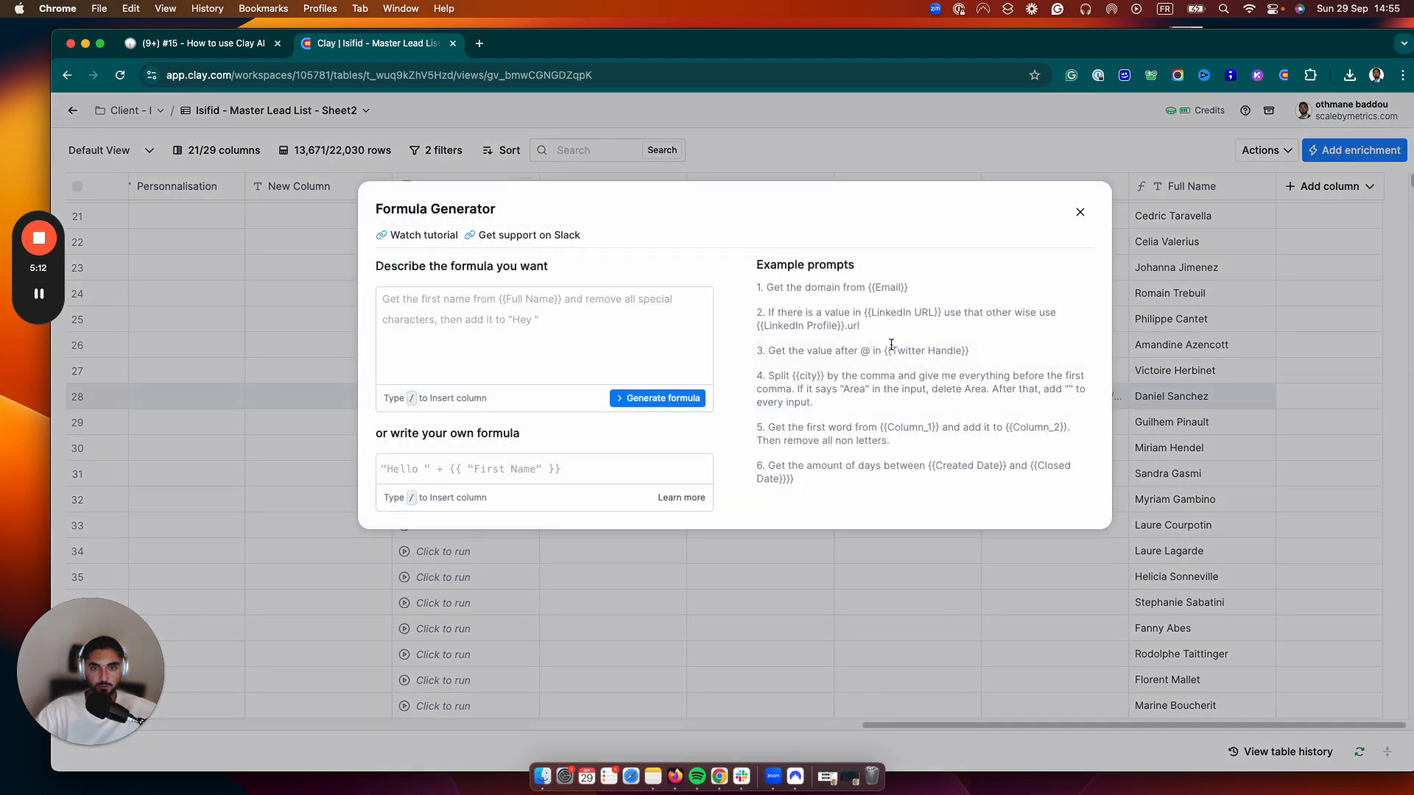
click(545, 335)
text(If /)
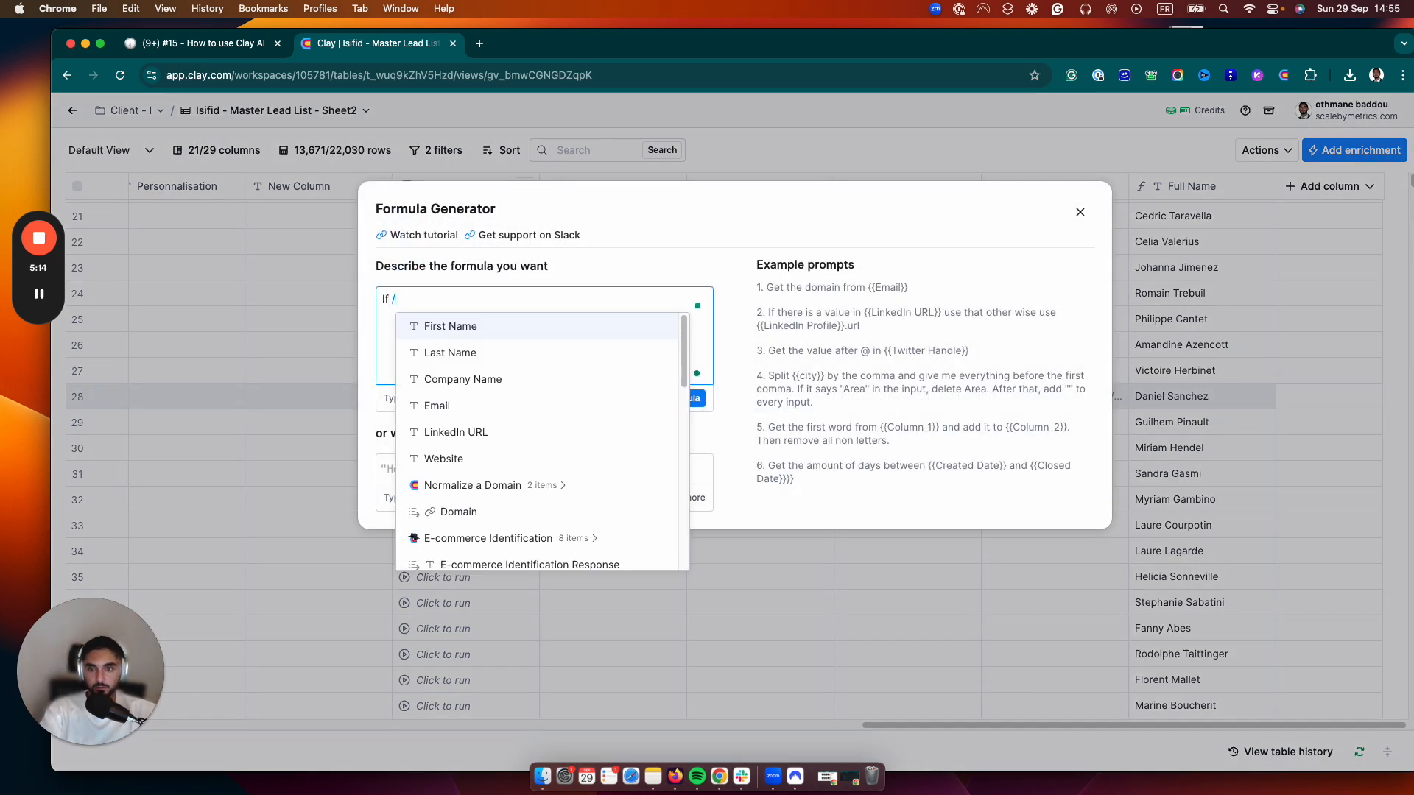
scroll(489, 483, down, 5)
click(545, 556)
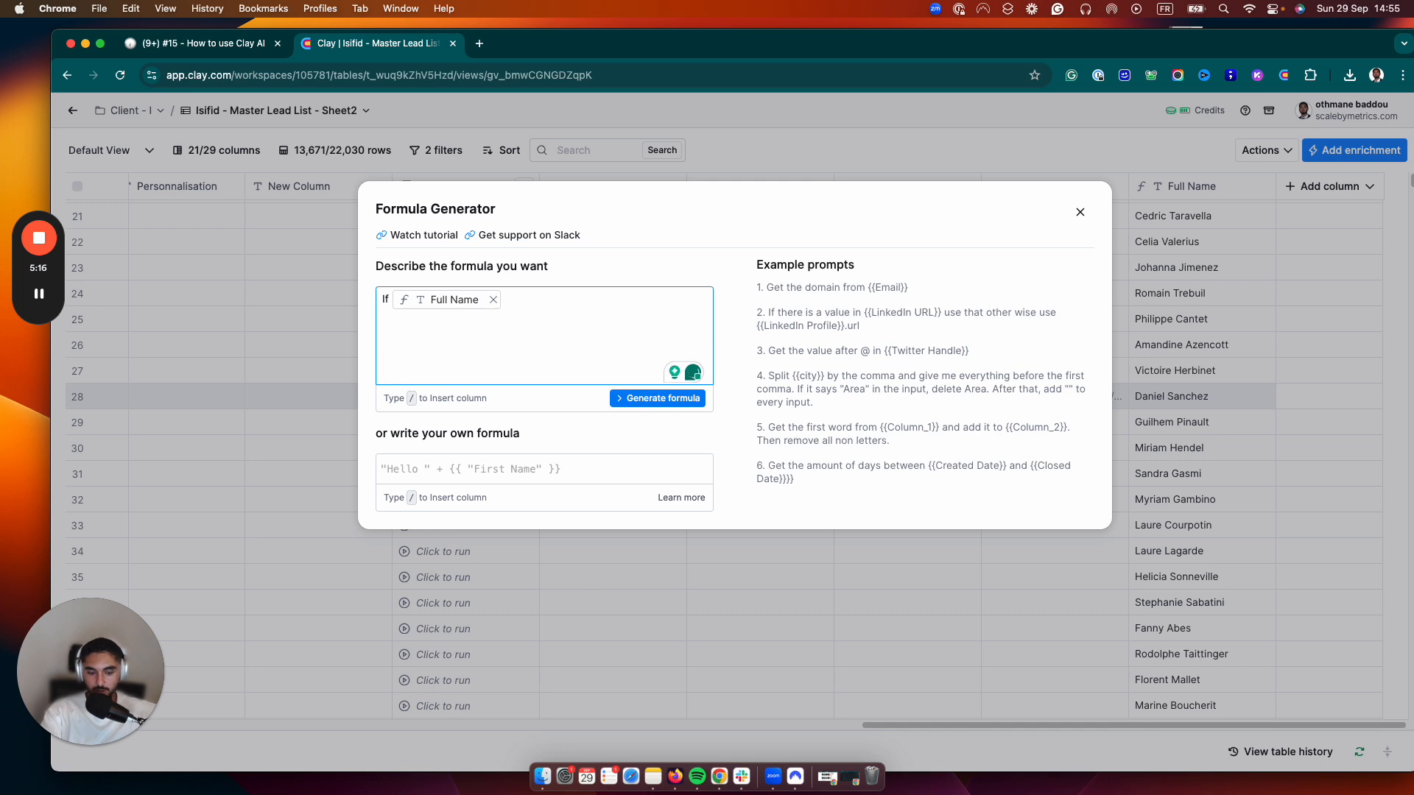
Complete the description with "is the same as" Name - Employees "output 0. If it's different output 1", and generate and save the formula column.
text(is the same as )
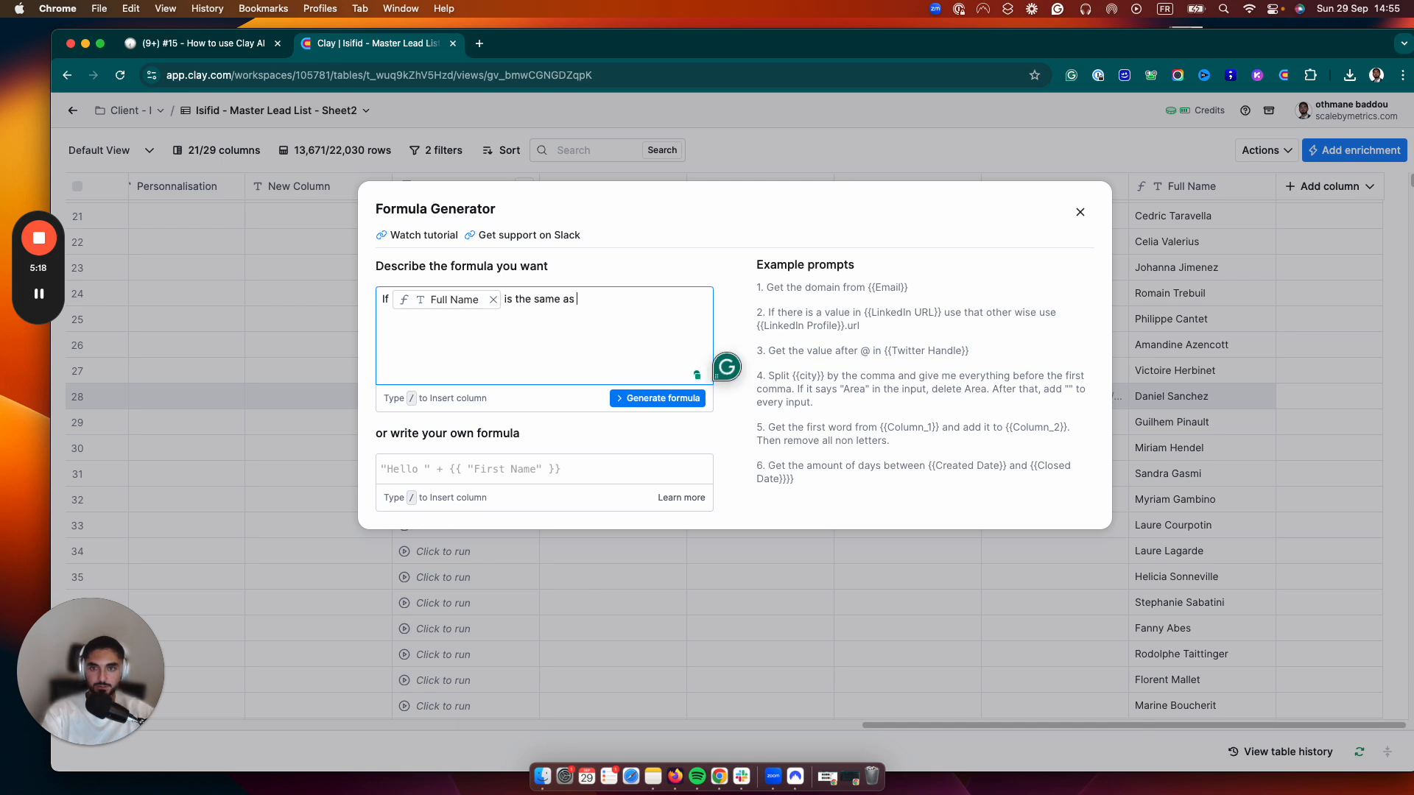
text(/)
scroll(741, 506, down, 5)
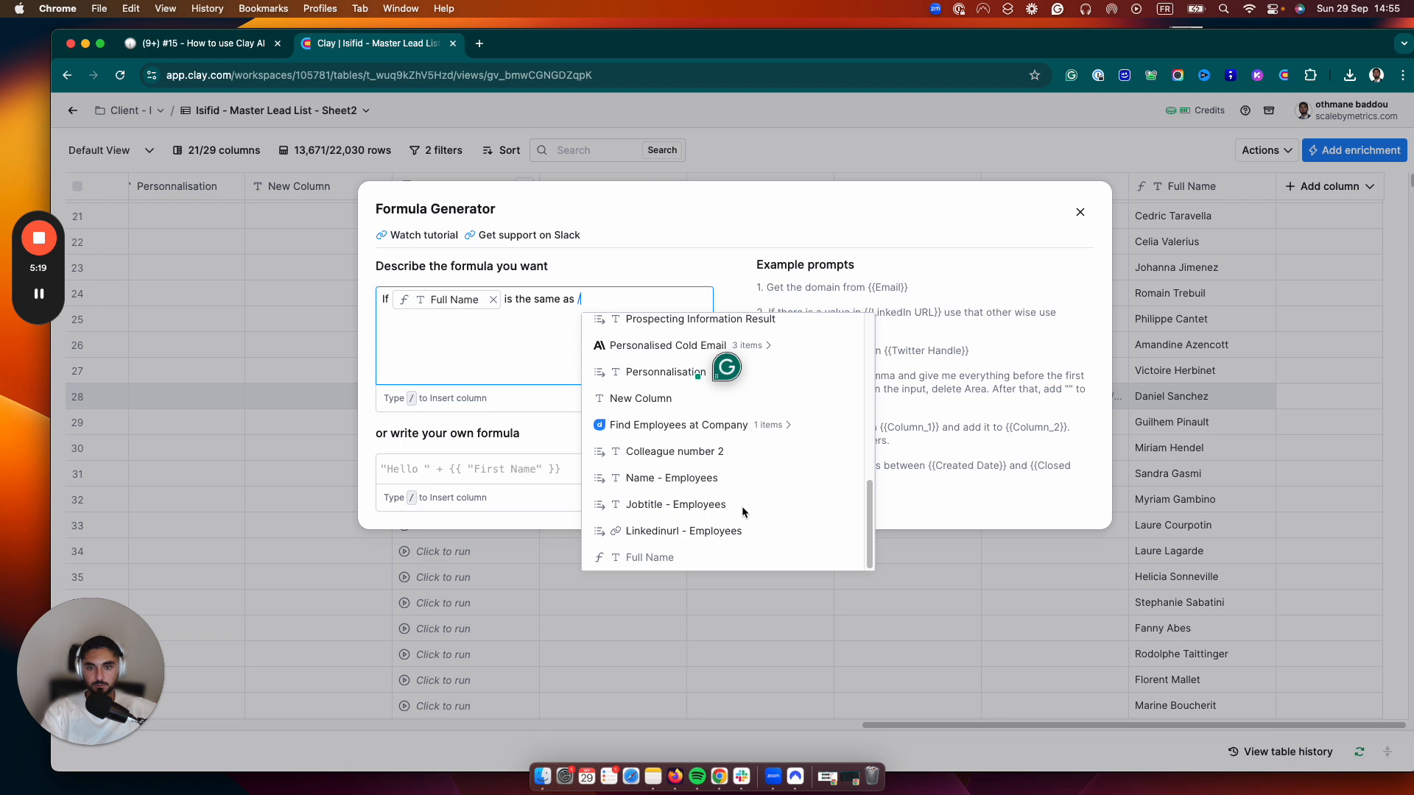
click(701, 479)
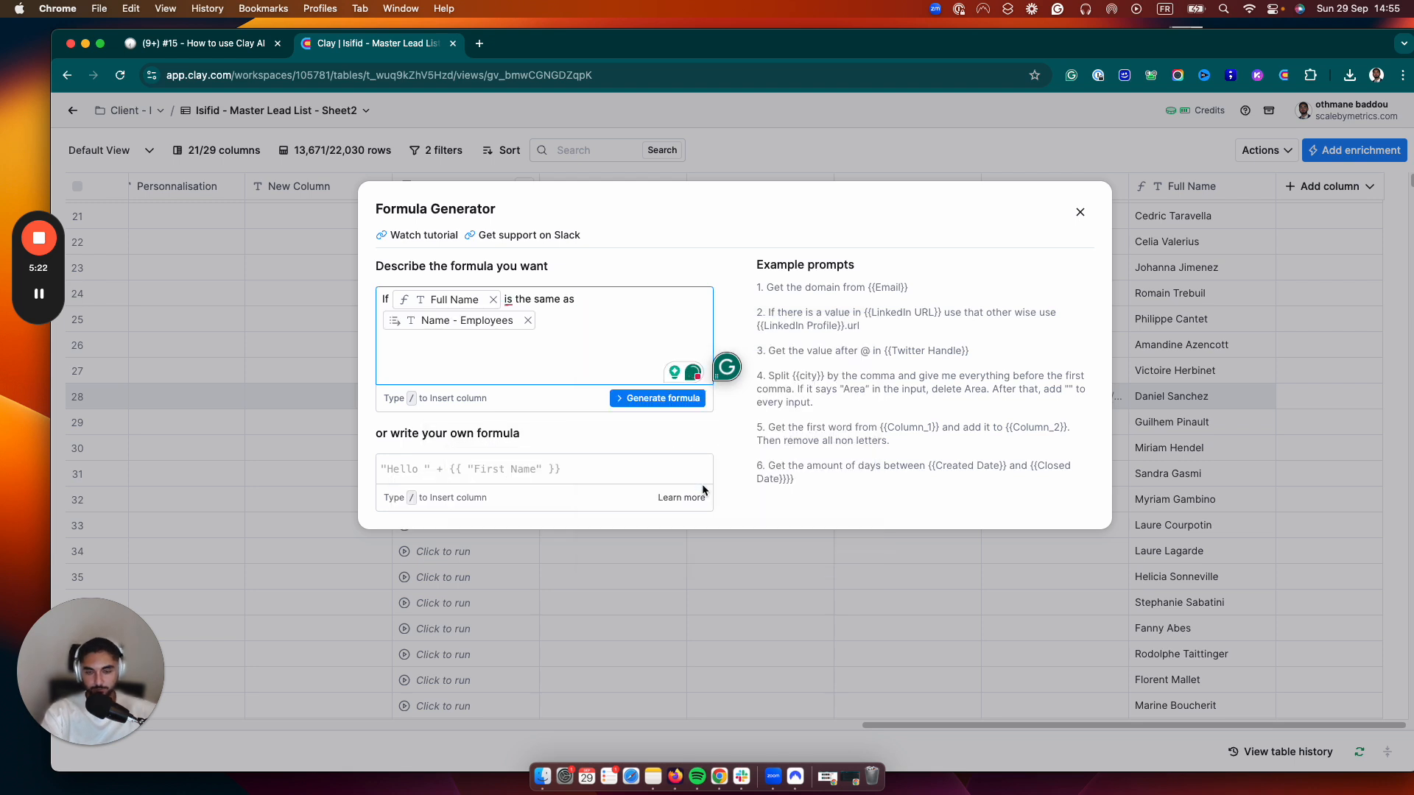
text(output 0)
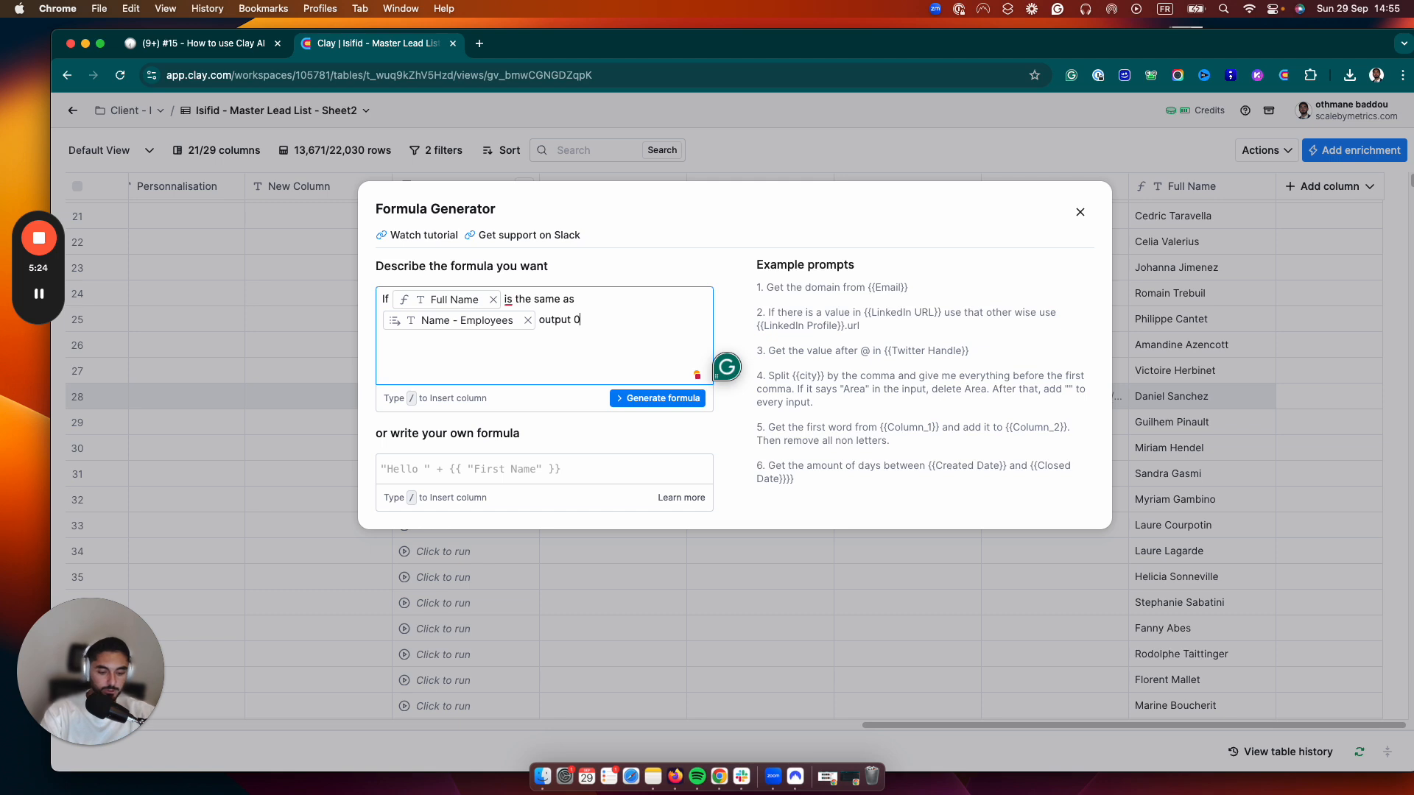
text(. If it's different output 1)
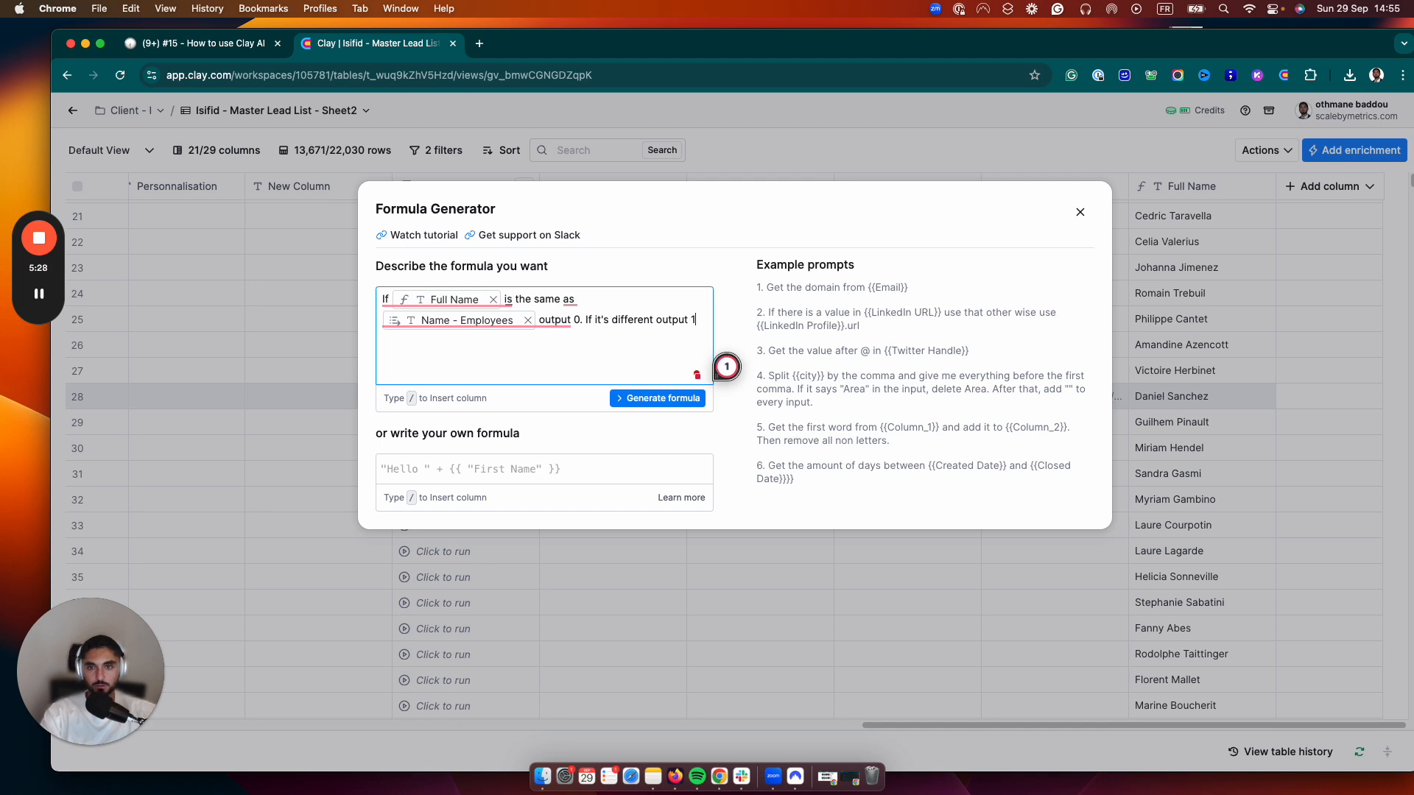
click(685, 399)
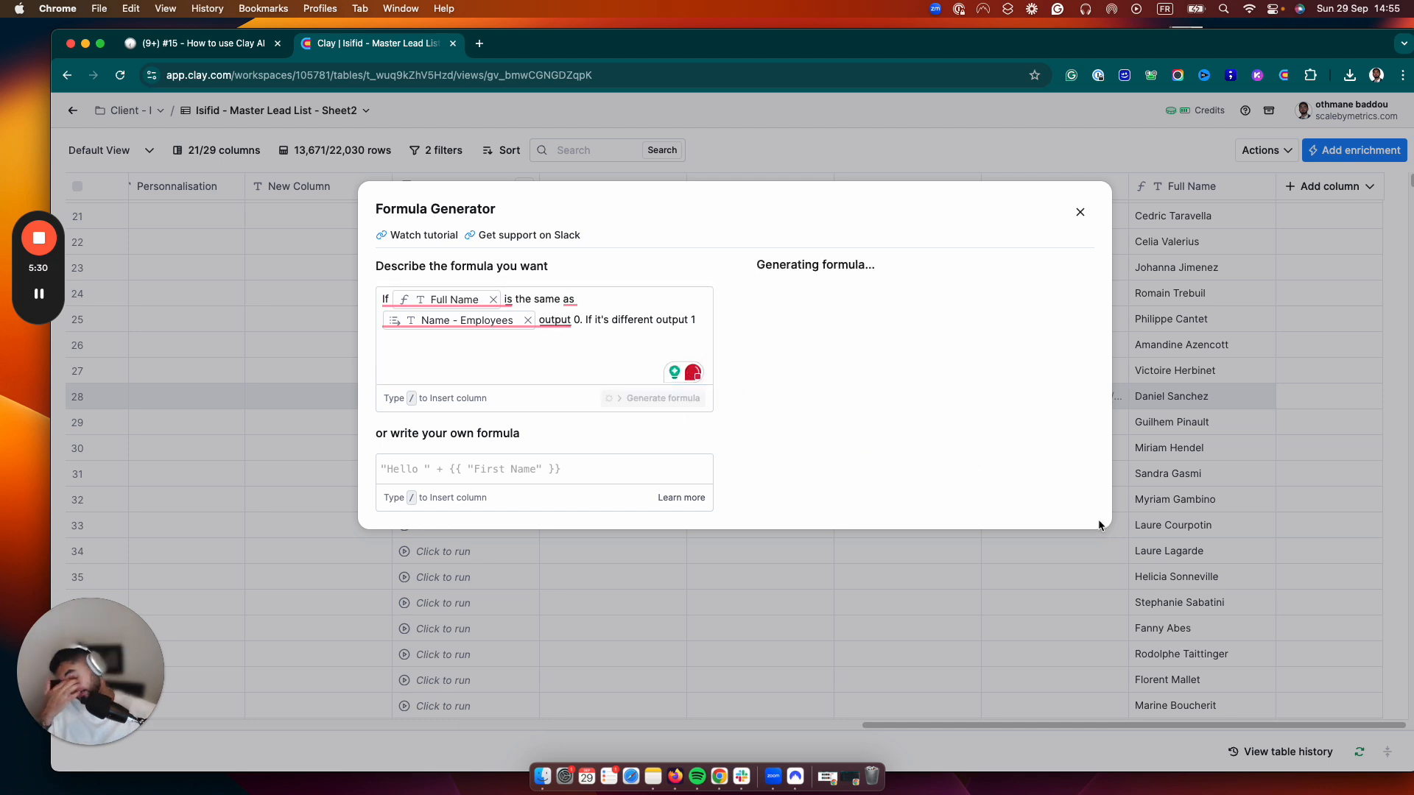
click(925, 522)
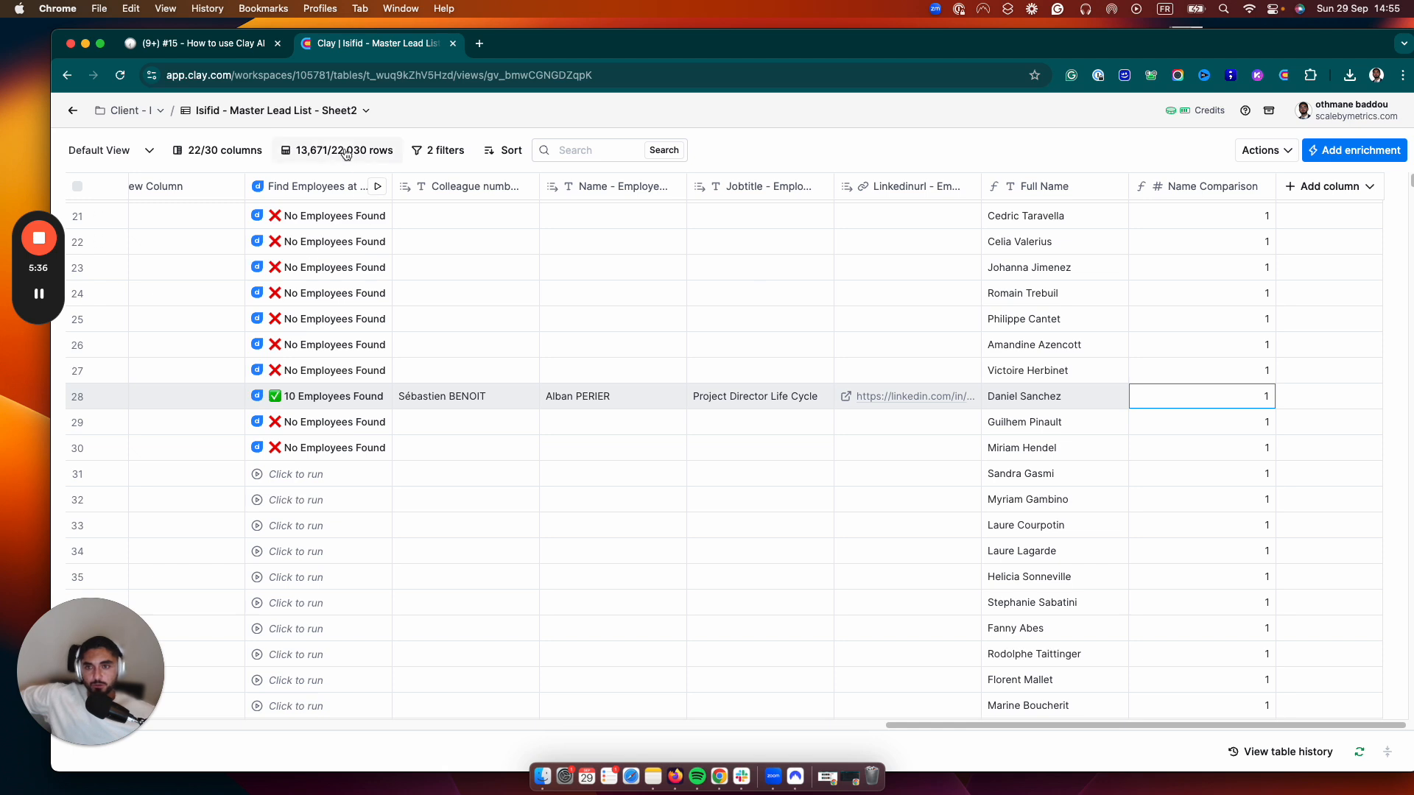
Look at the filter conditions offered for the Colleague number 2 column without applying a filter.
click(337, 188)
scroll(1090, 279, left, 10)
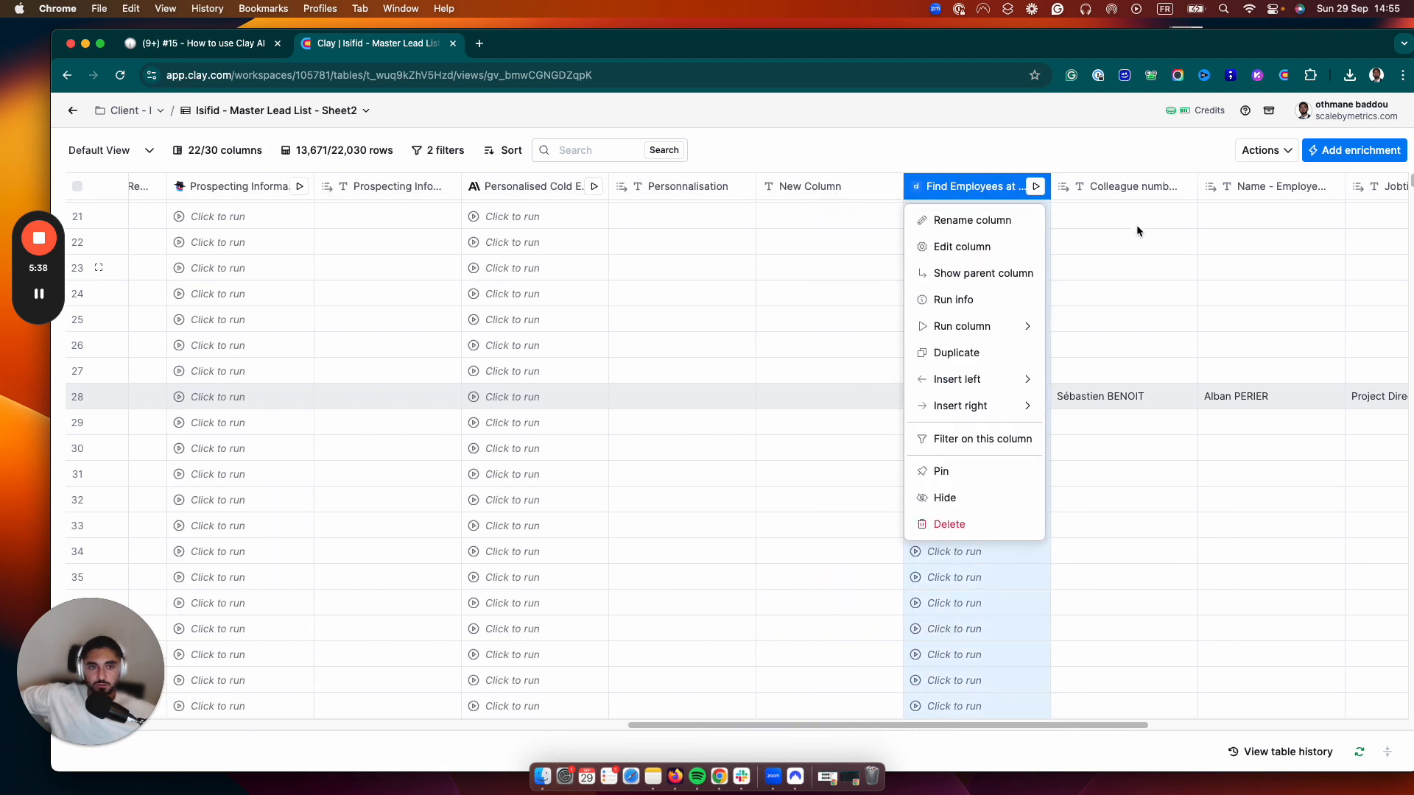
click(1137, 263)
click(1124, 193)
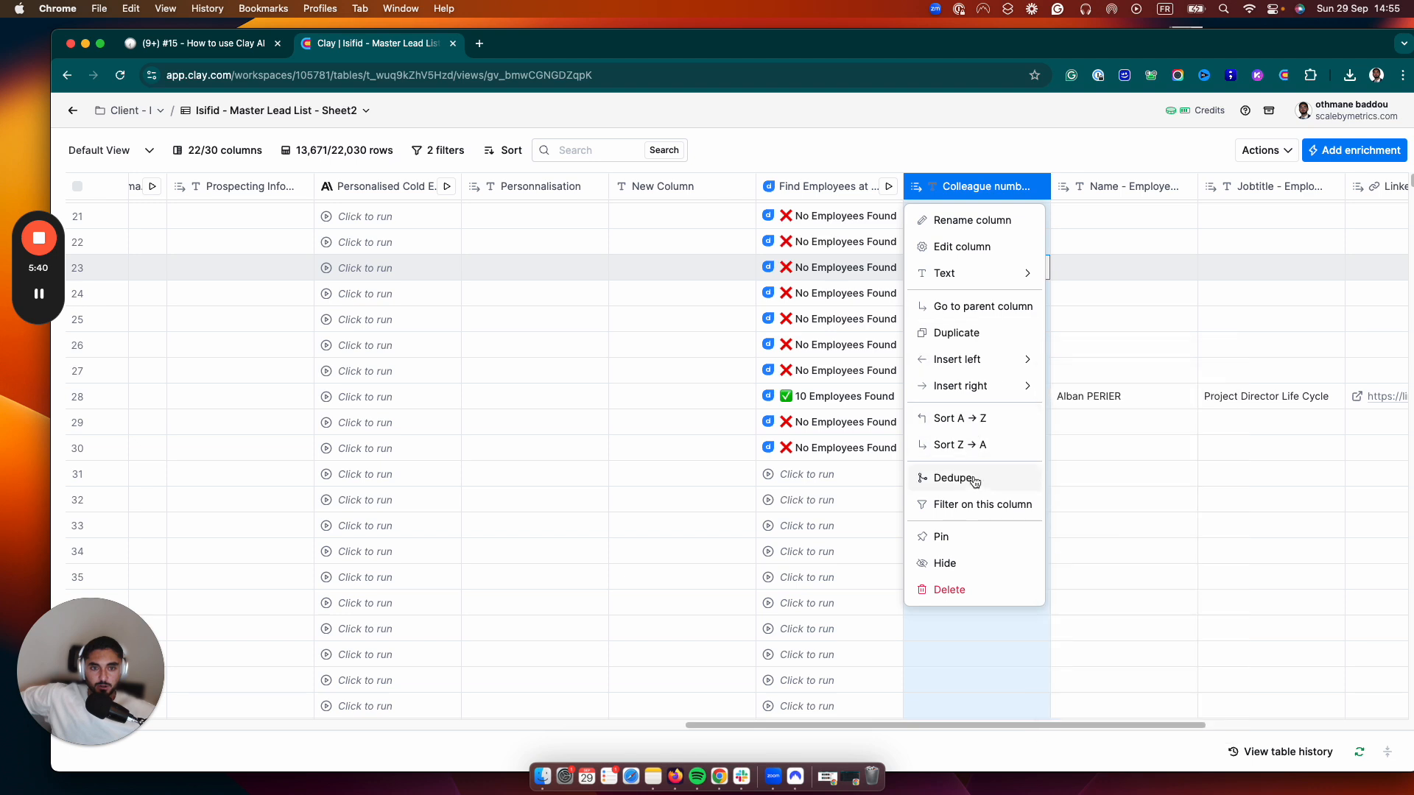
click(980, 505)
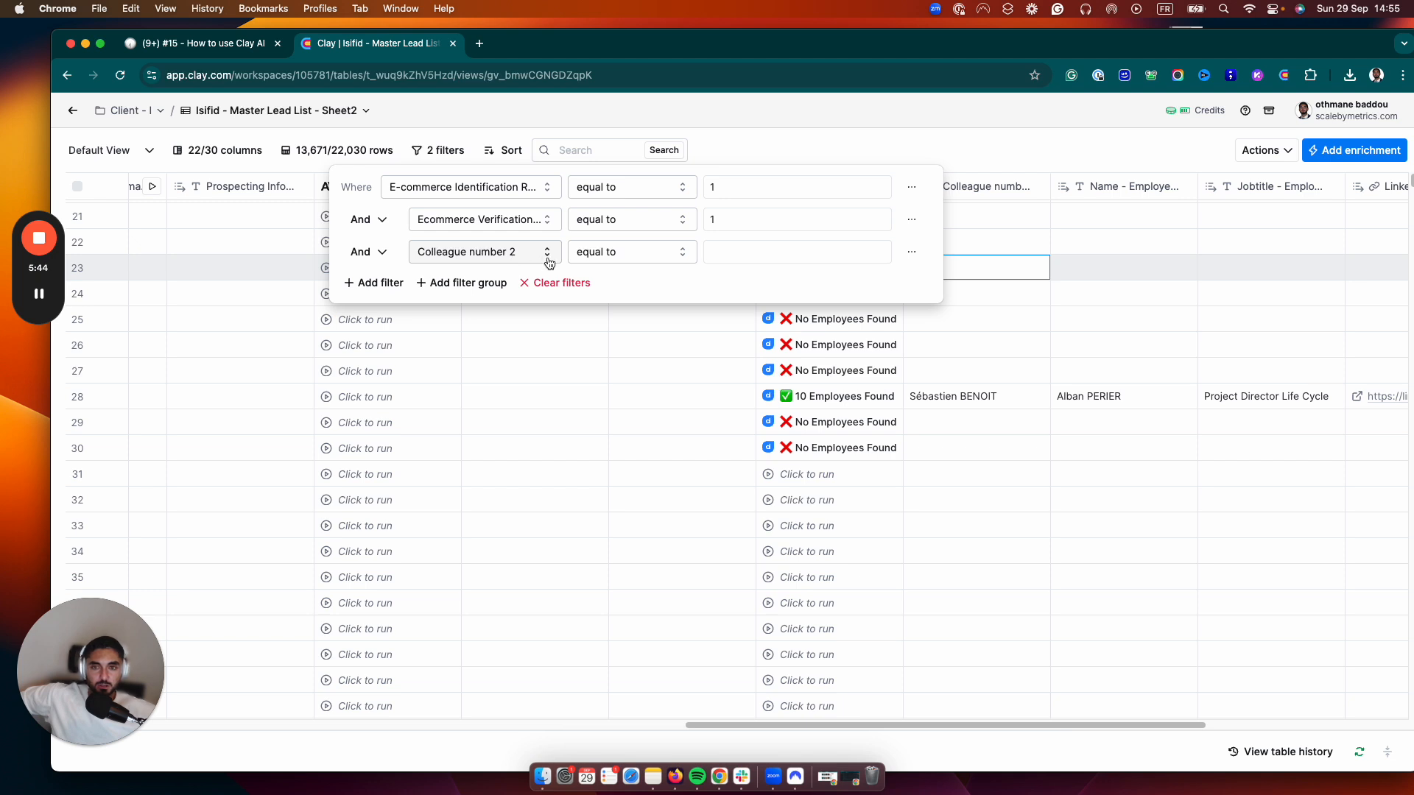
click(599, 254)
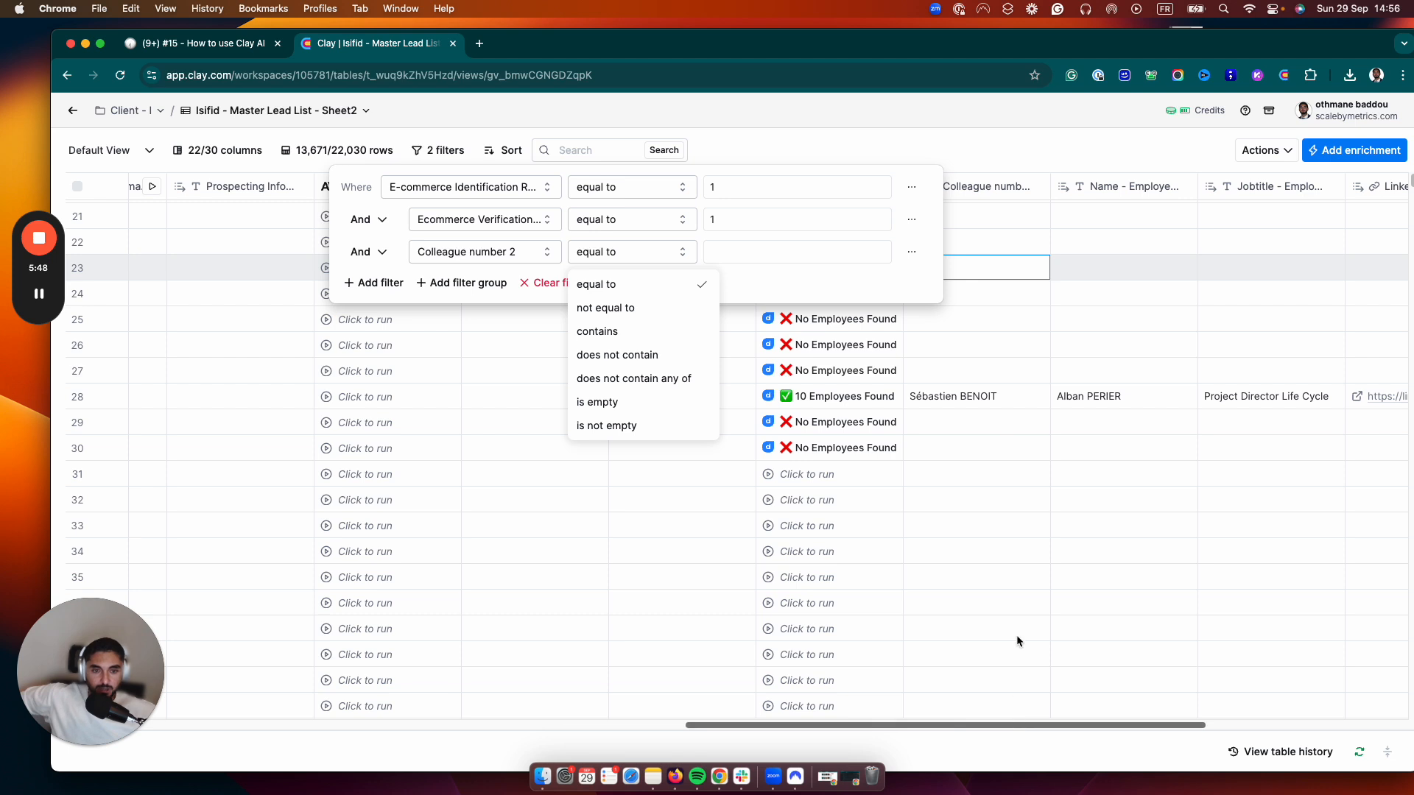
click(1016, 610)
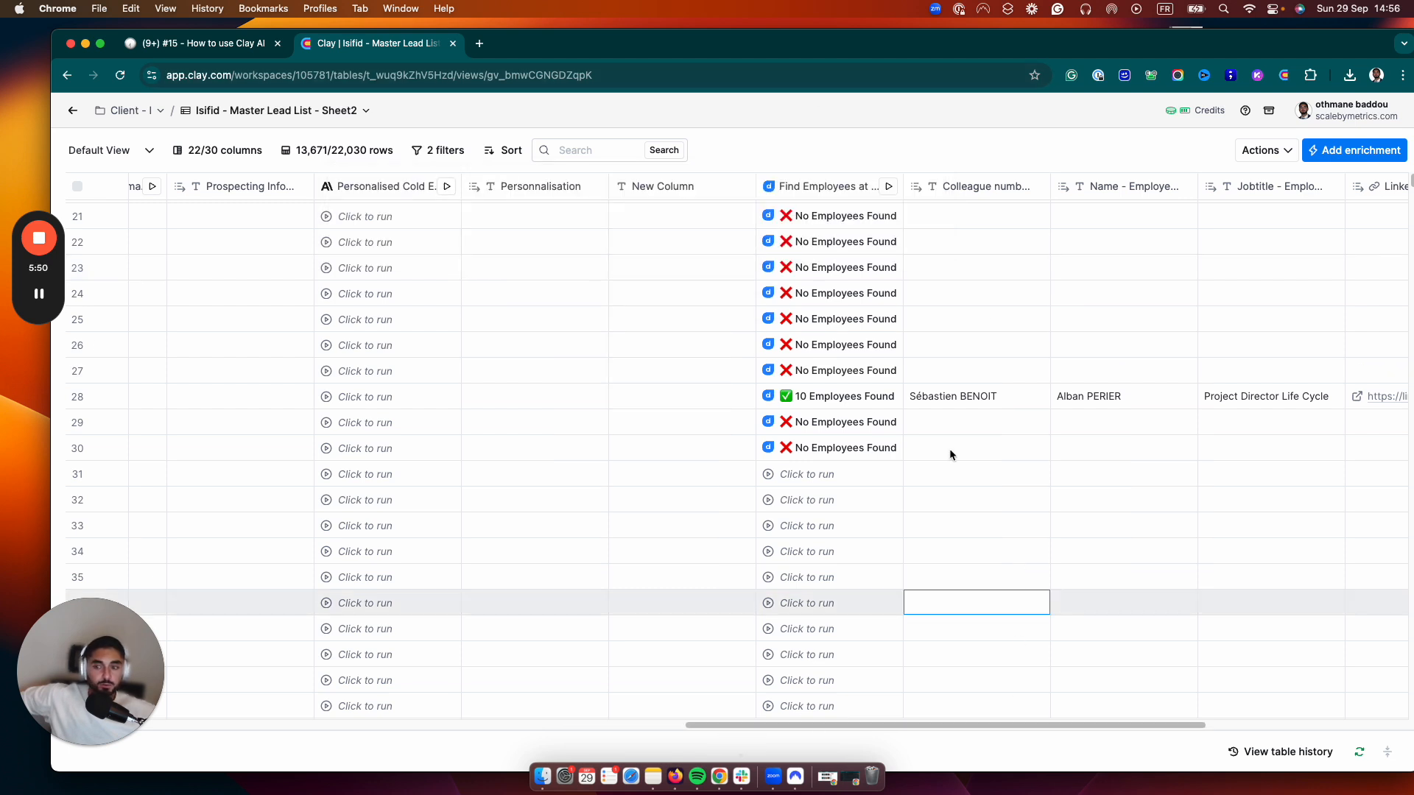
Look at the filter setup for the Name Comparison column with the equal to condition, without applying it.
click(950, 376)
click(956, 399)
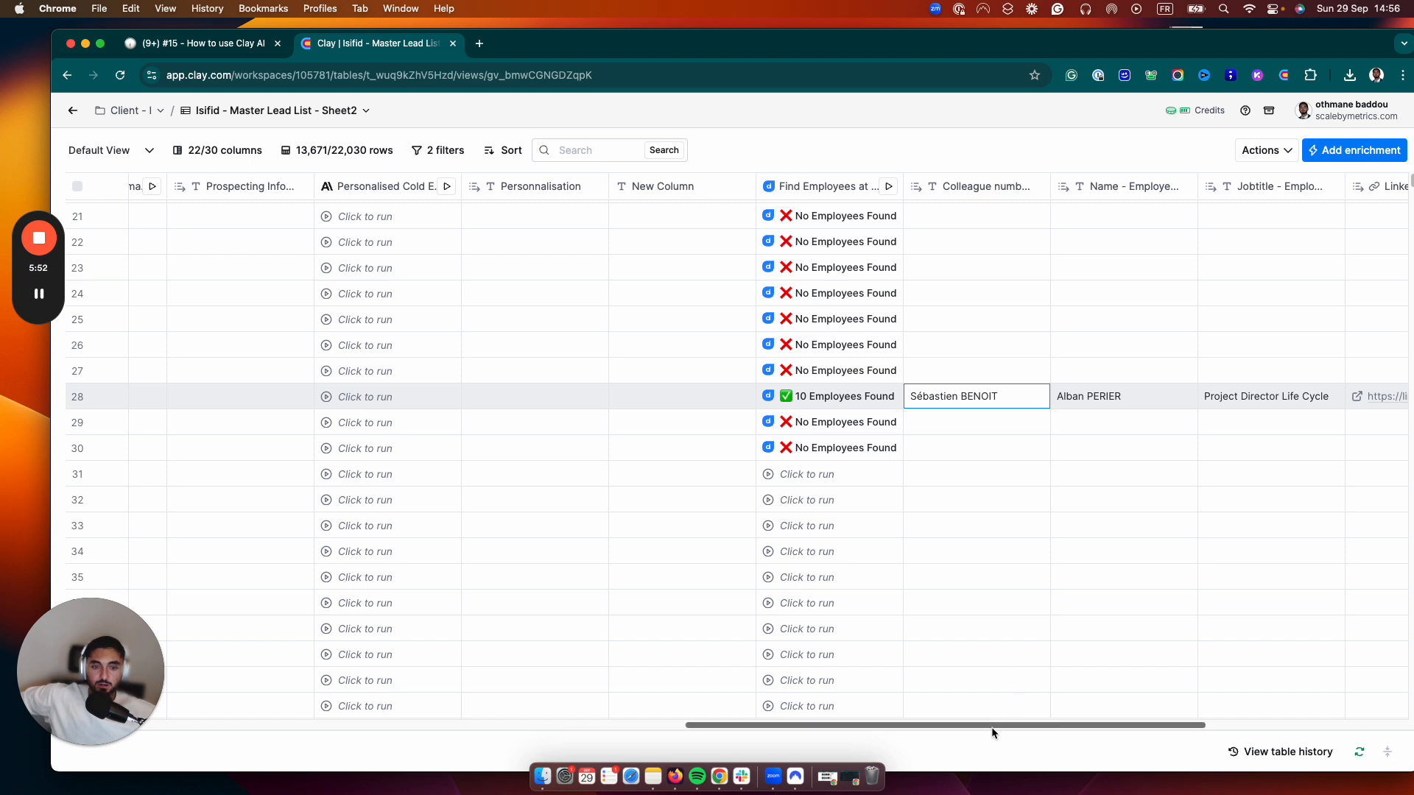
drag(994, 725, 1273, 757)
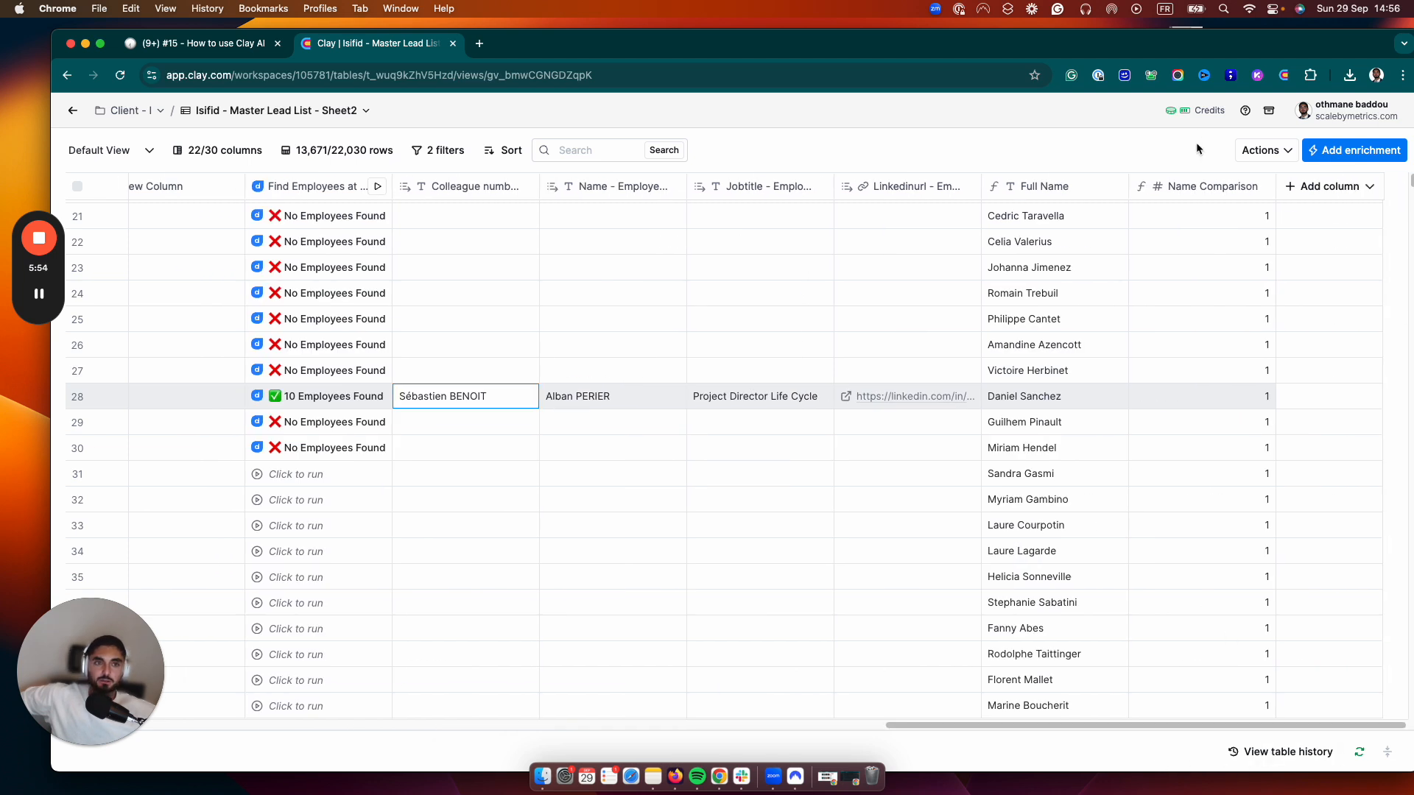
click(1207, 189)
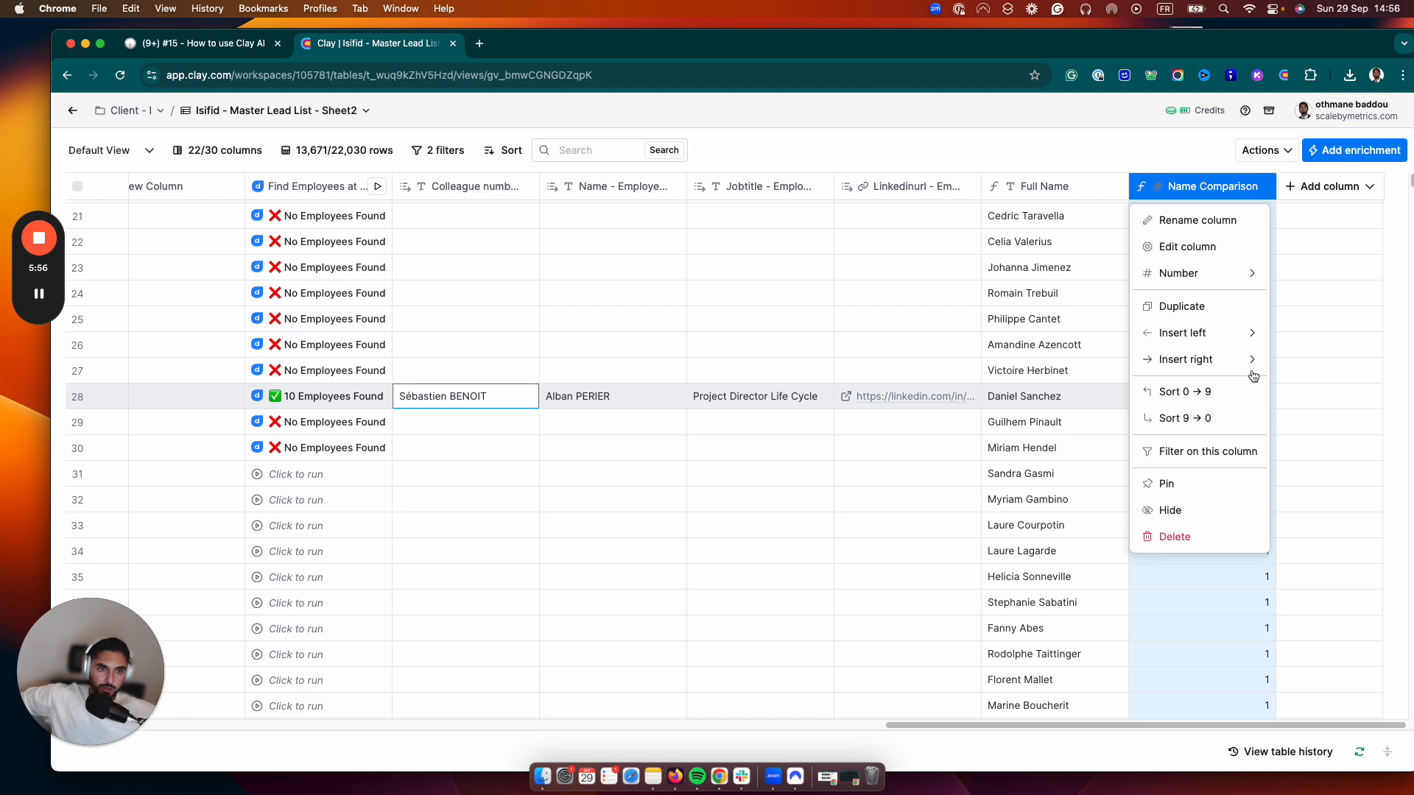
click(1218, 460)
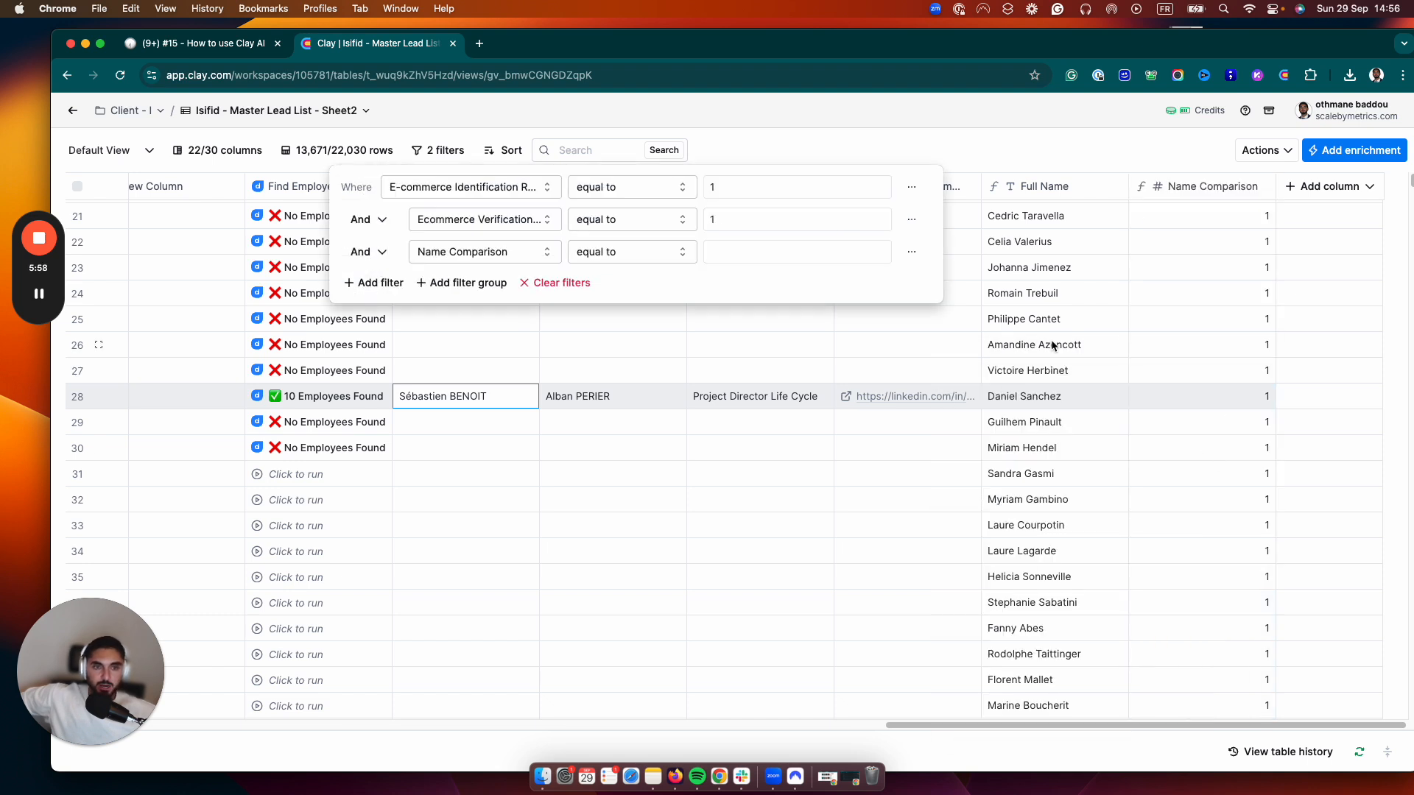
click(719, 254)
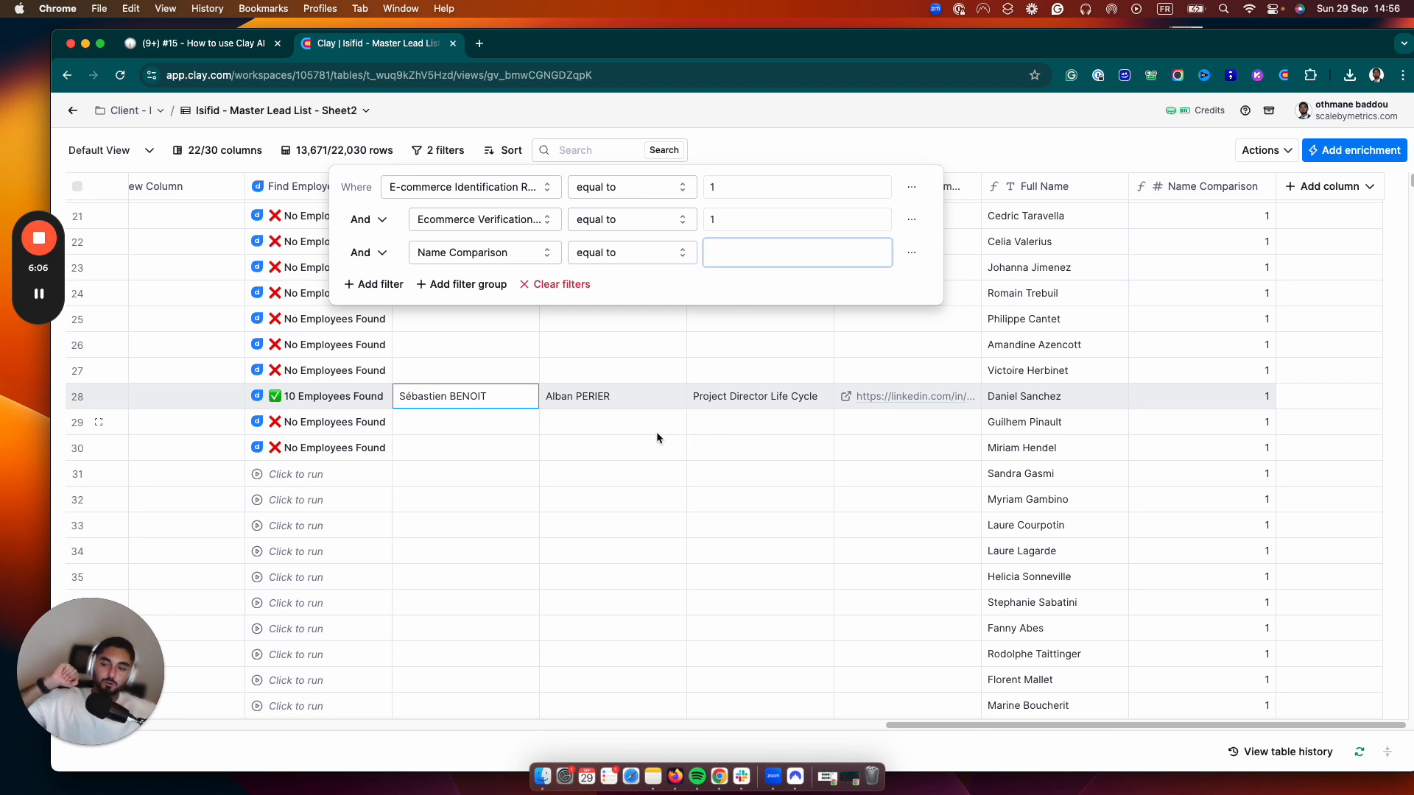
click(573, 419)
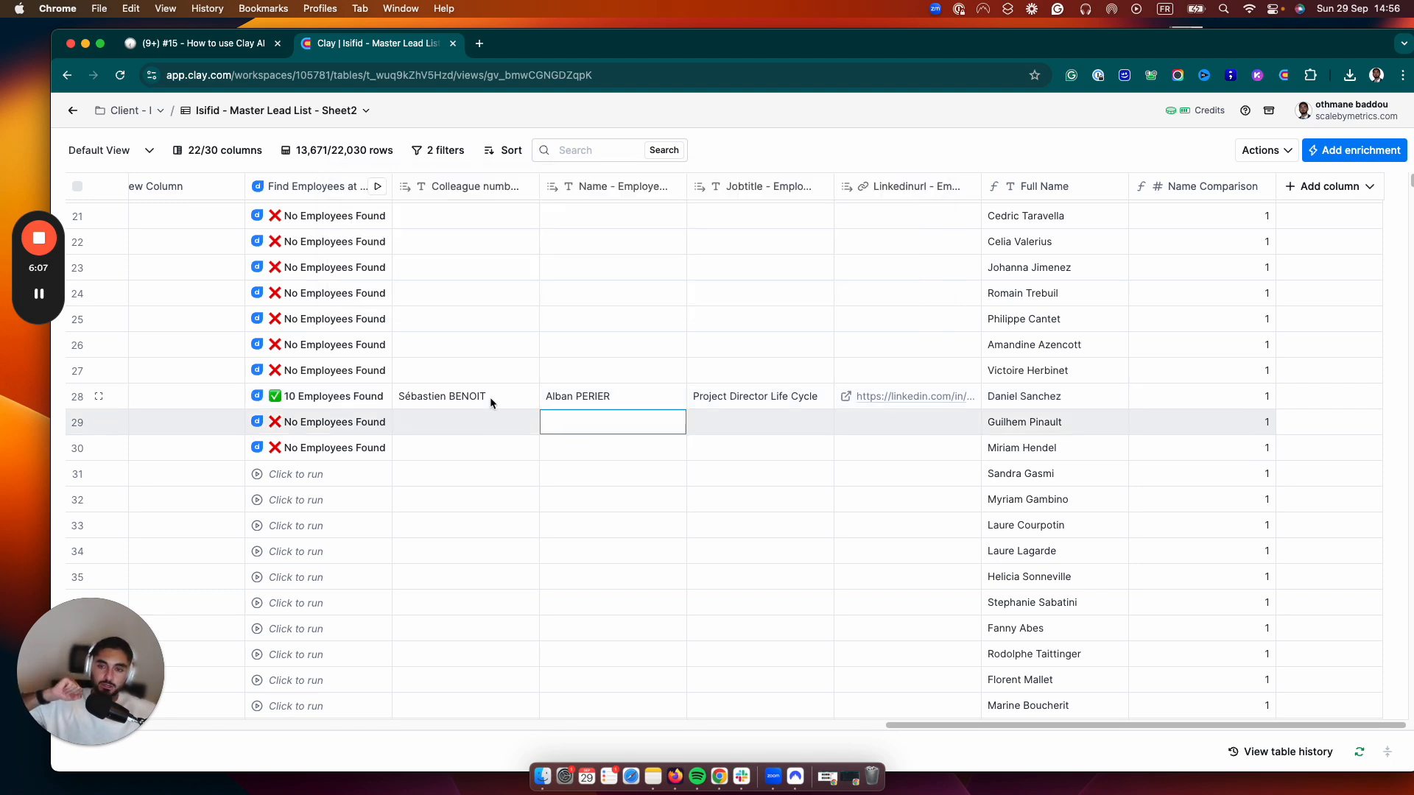
Rename the Name - Employees column as "Colleague".
click(585, 396)
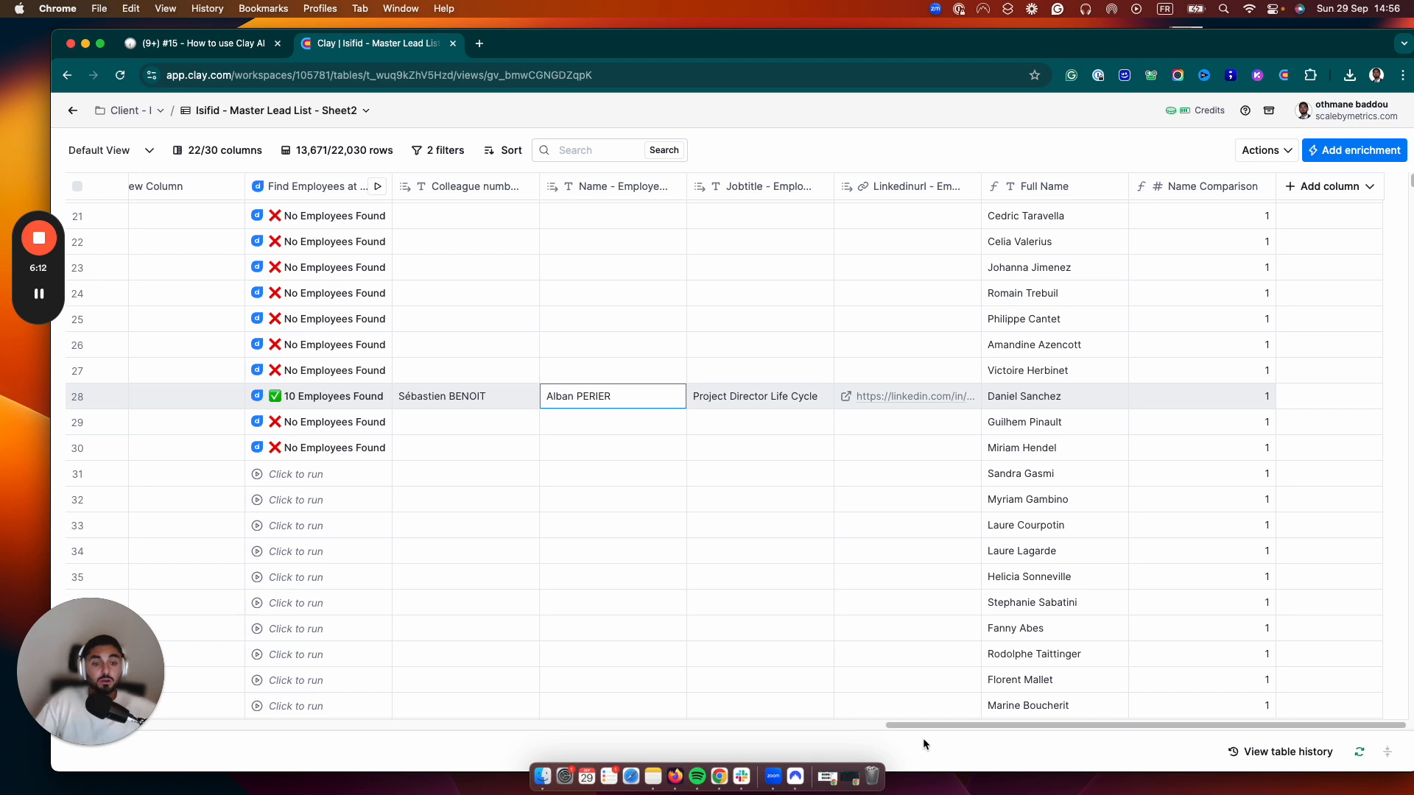
scroll(926, 729, left, 1)
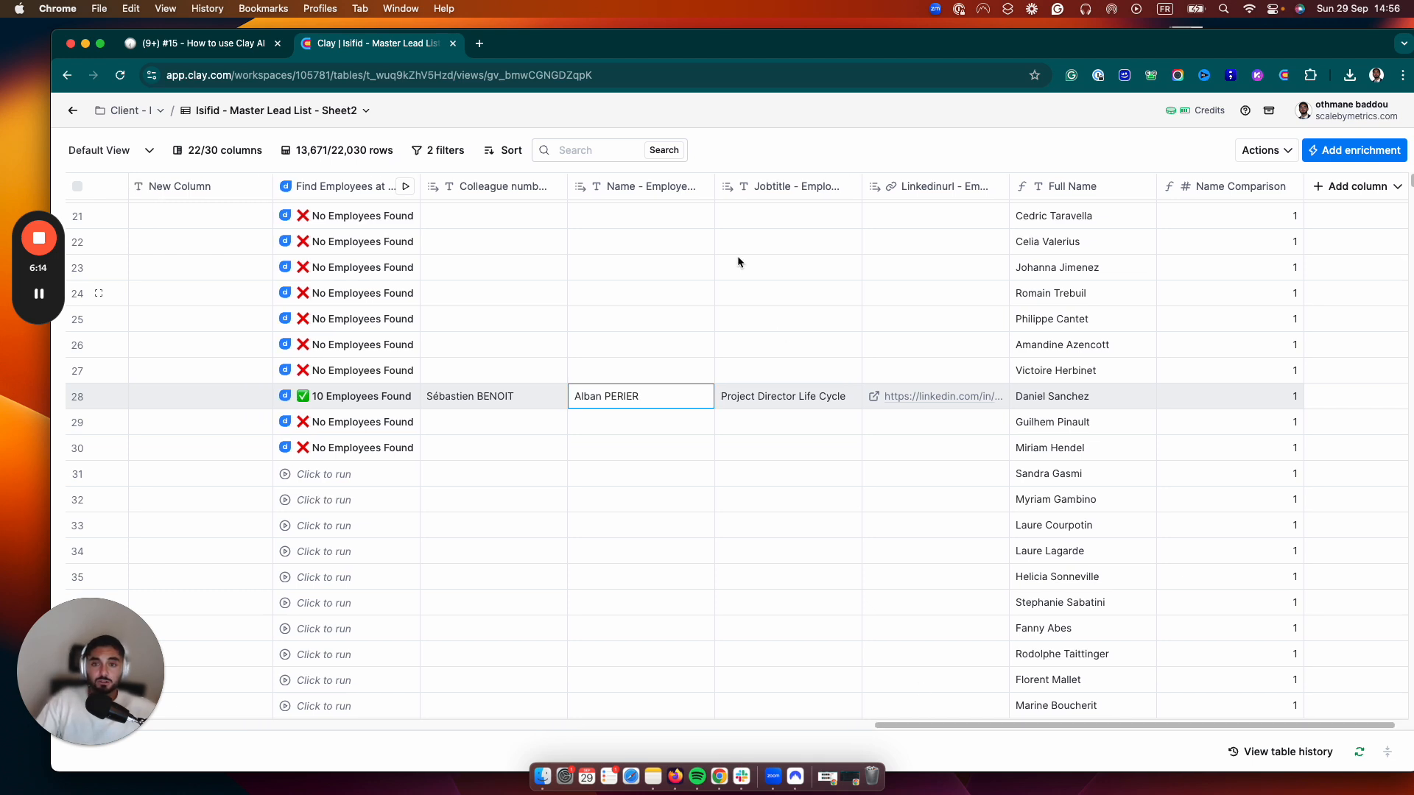
click(657, 189)
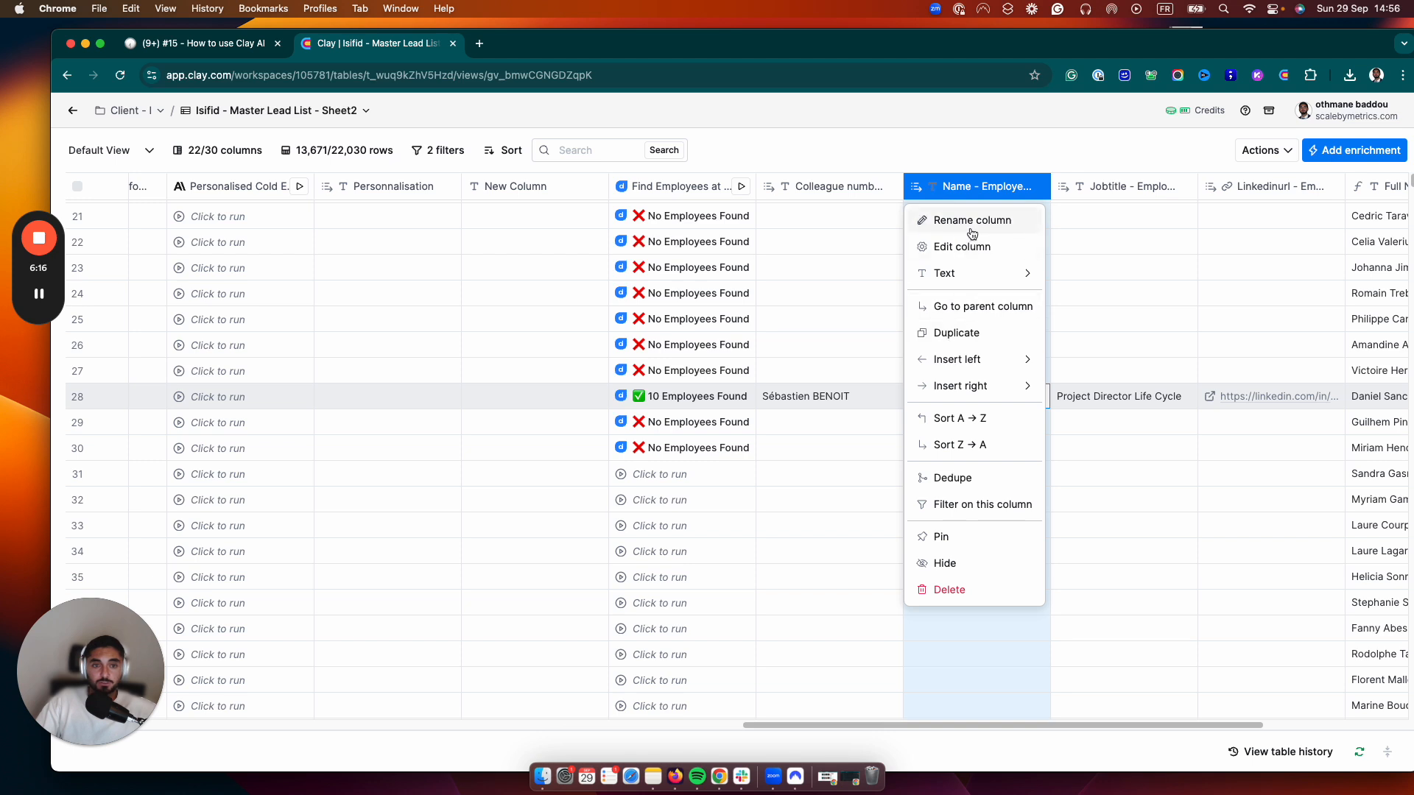
click(966, 217)
text(Colleague)
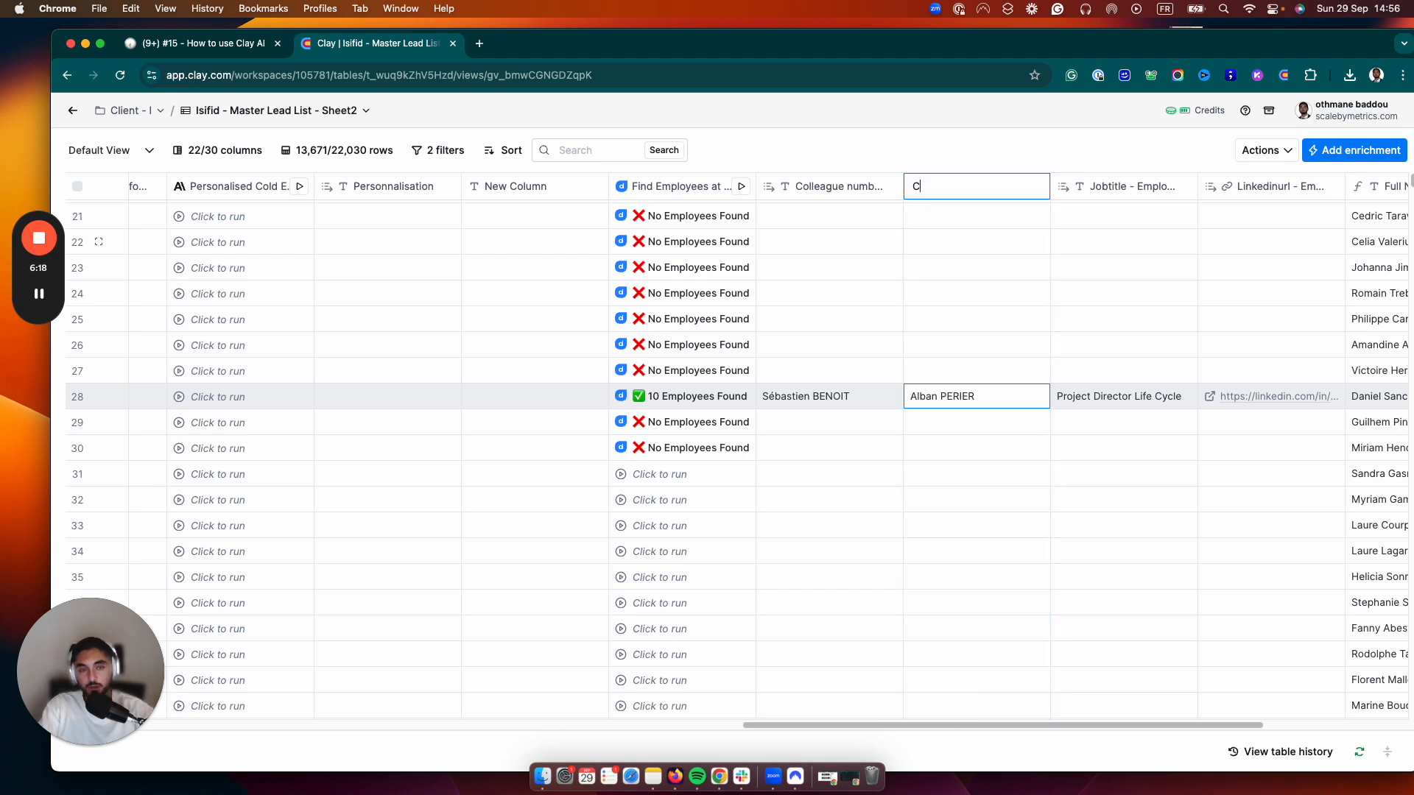
key(Return)
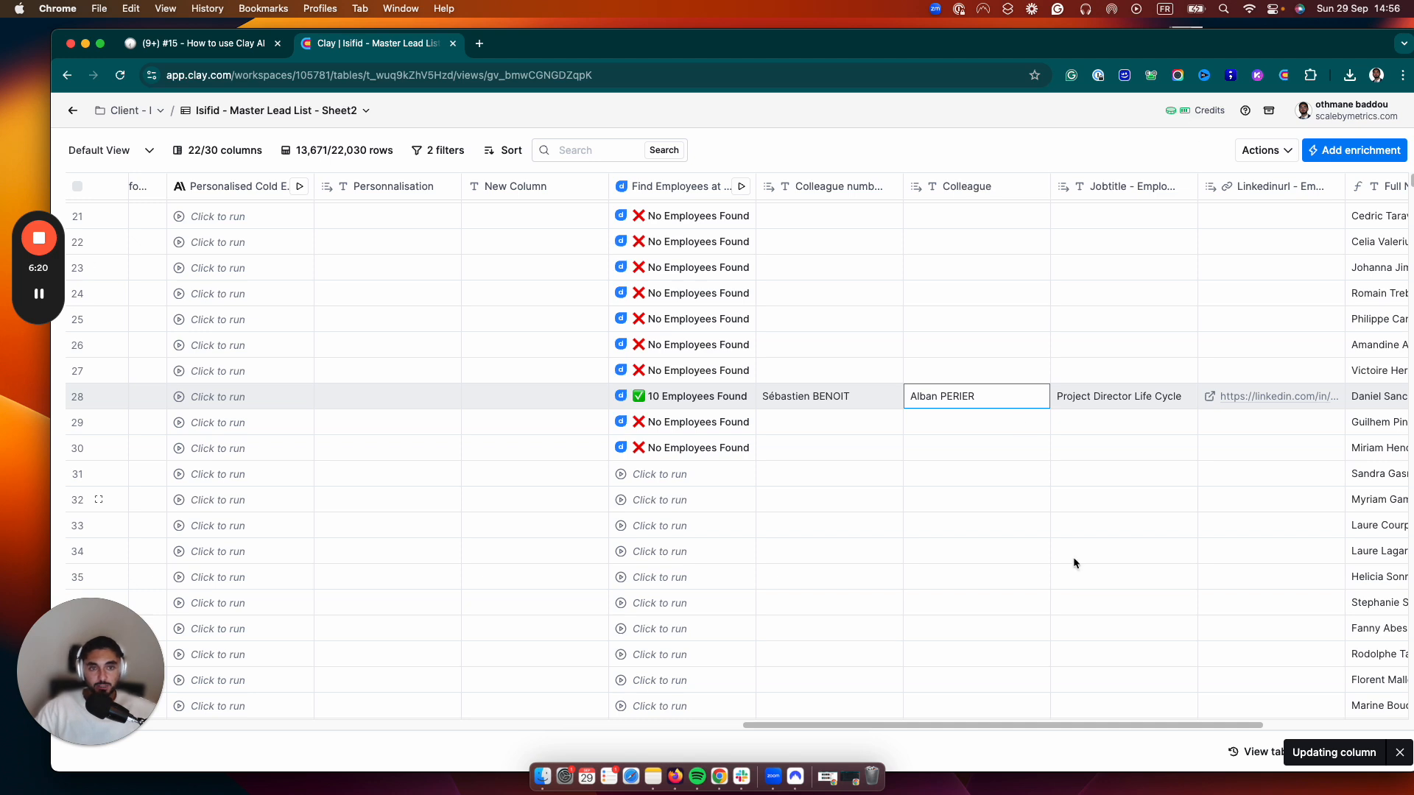
drag(1156, 724, 1328, 726)
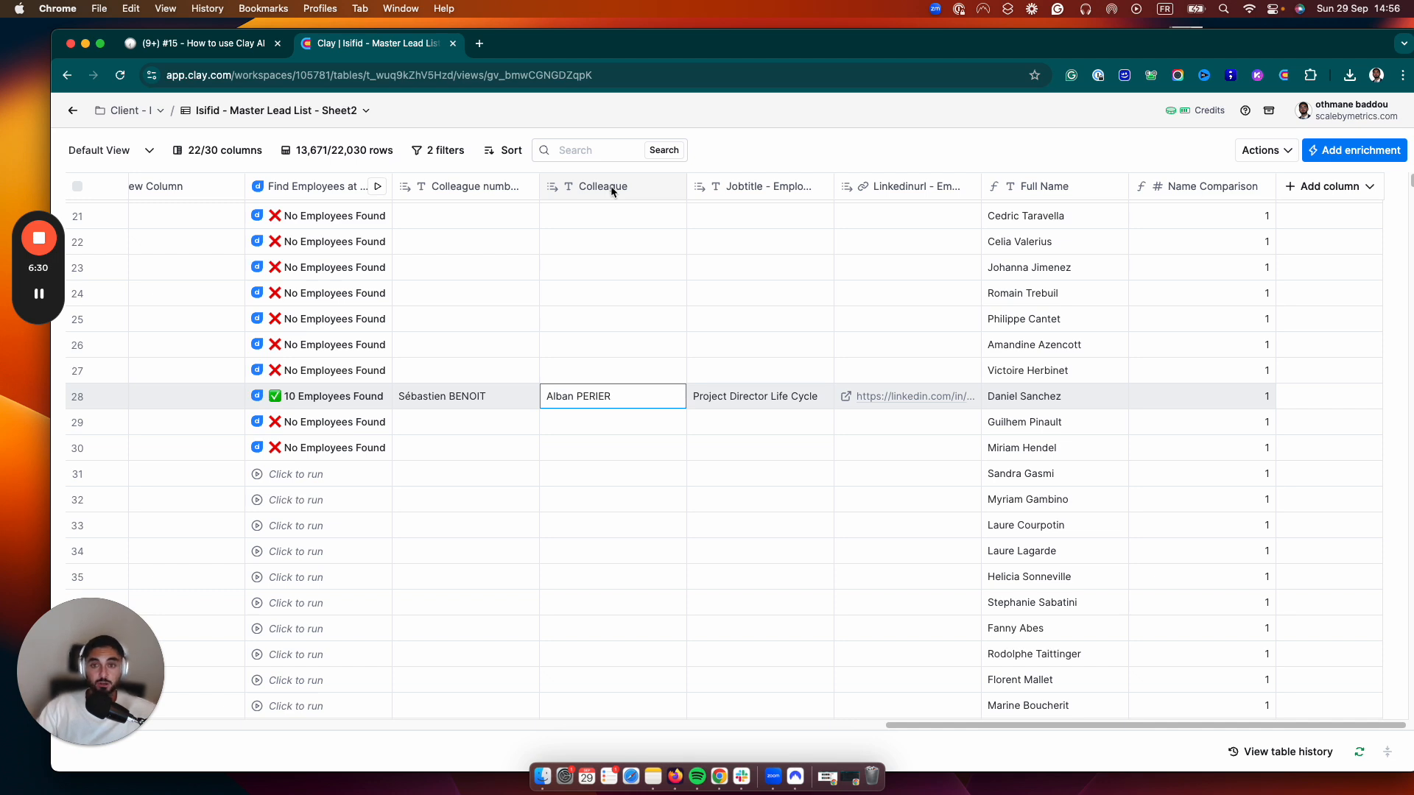
click(611, 188)
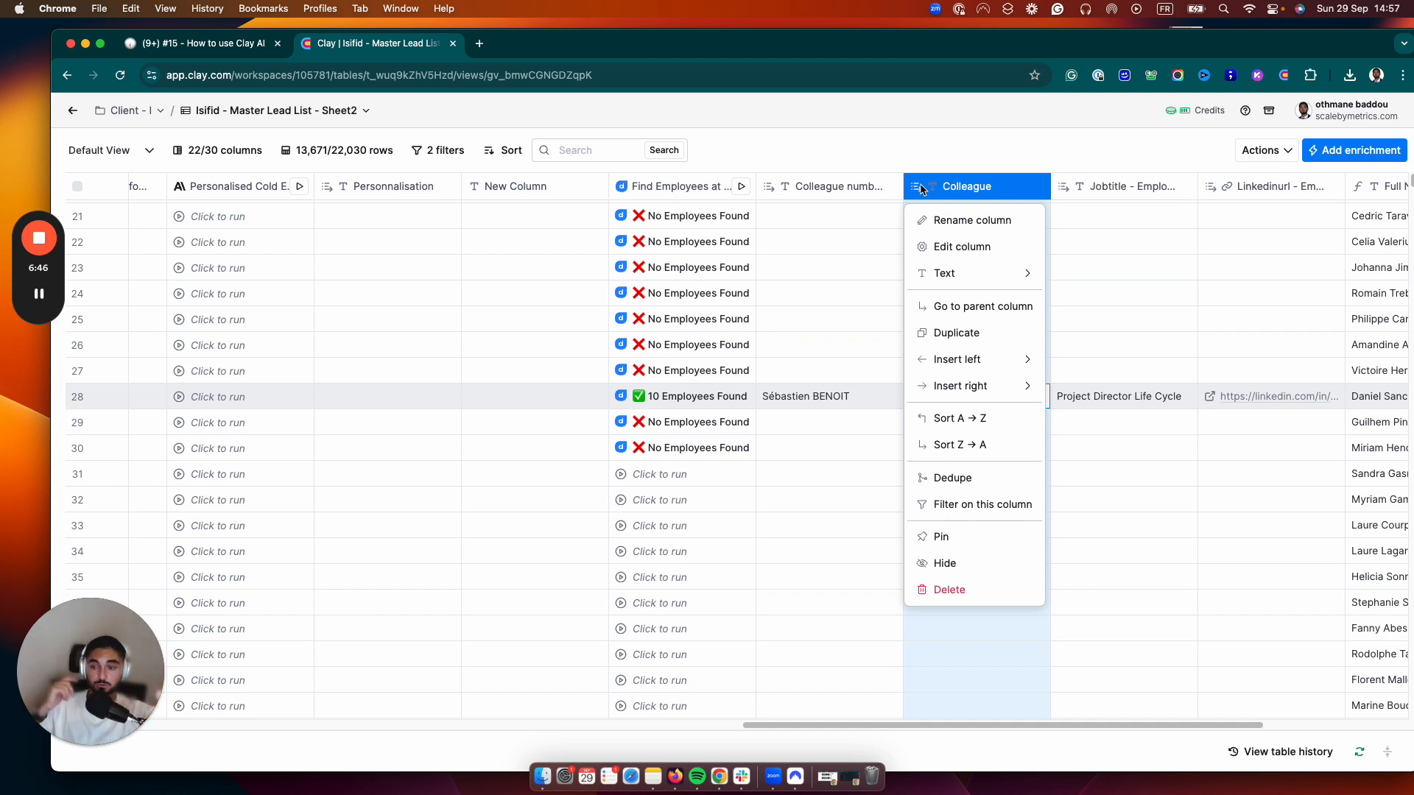
click(891, 135)
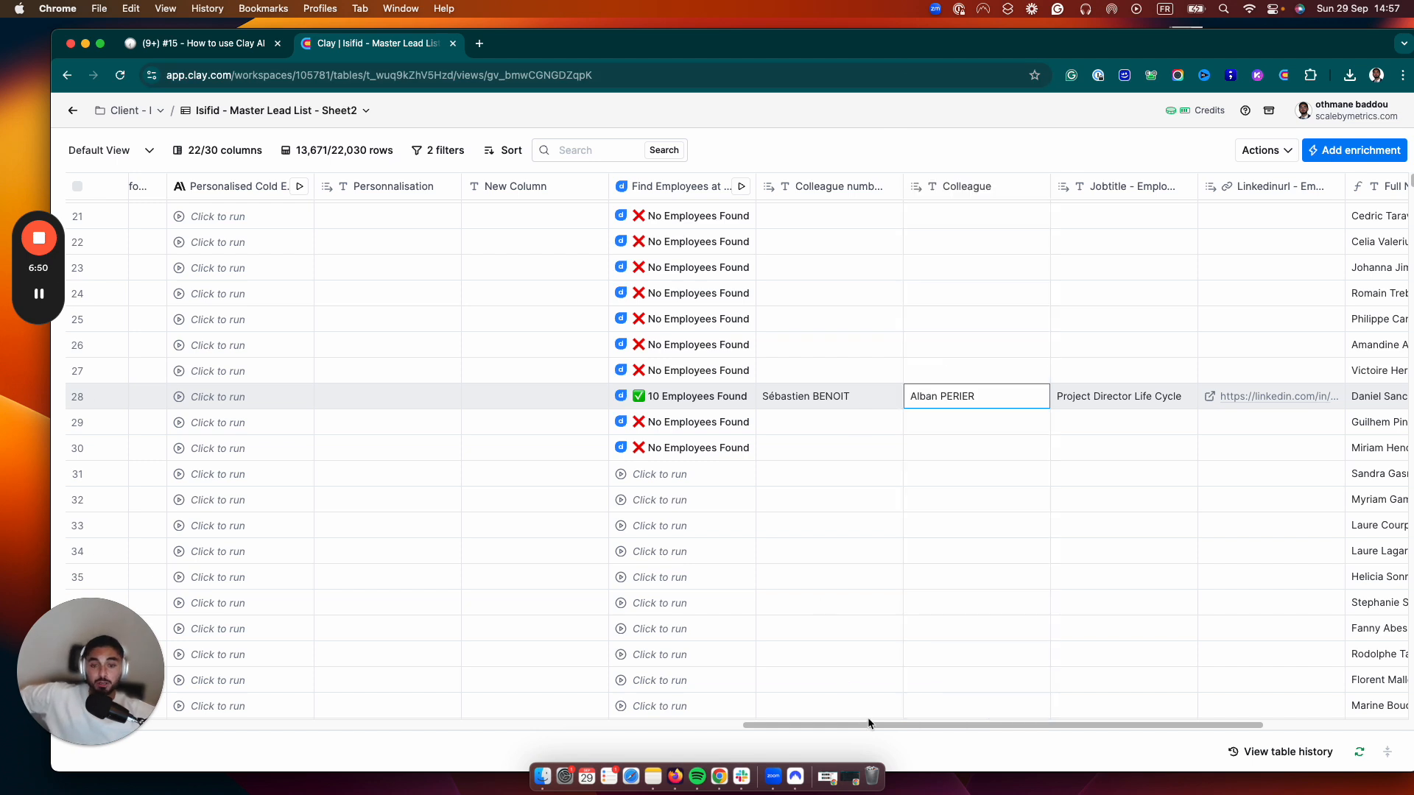
drag(869, 724, 1065, 739)
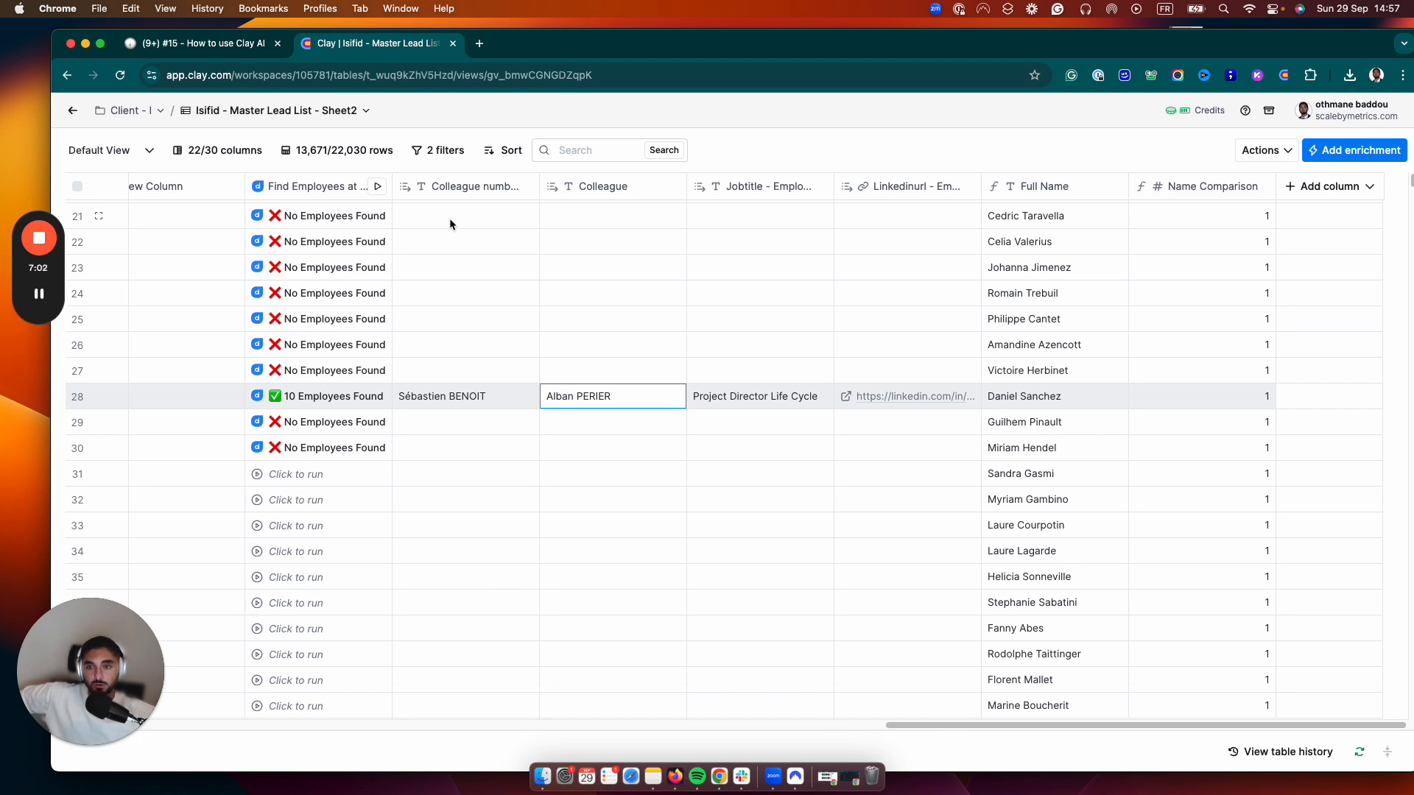
drag(449, 218, 472, 426)
click(760, 577)
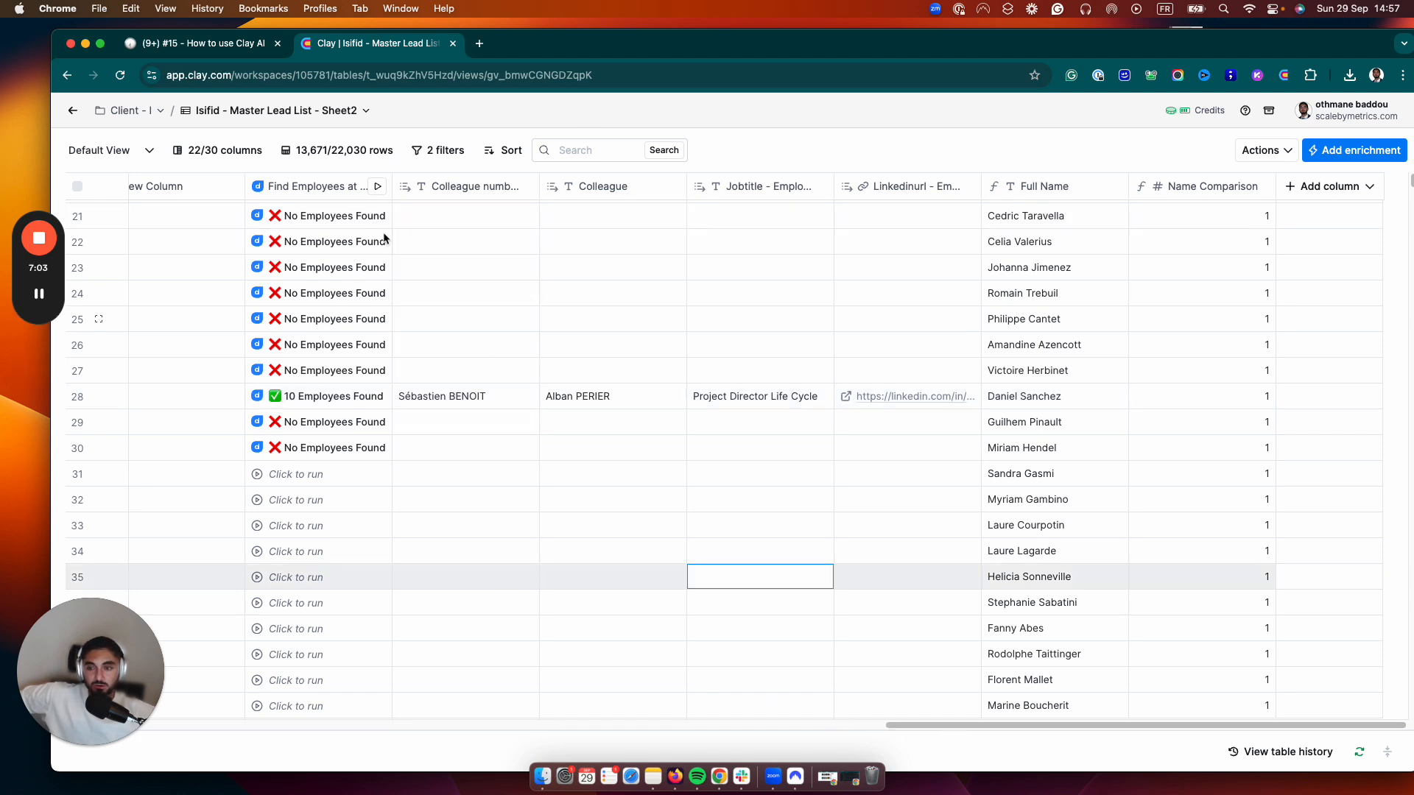
Look at the run options for the Find Employees at Company column, including the one that force runs all rows.
click(326, 188)
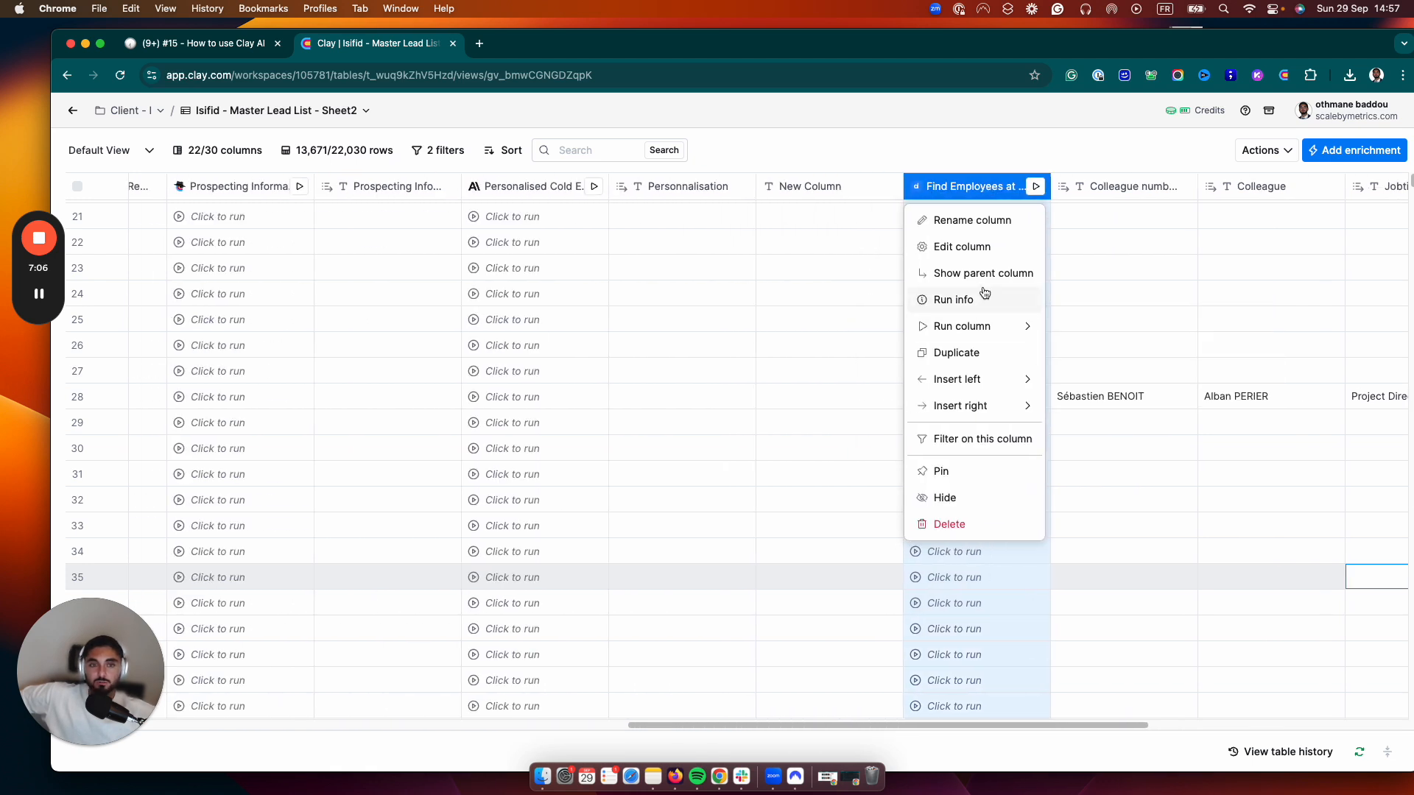
mouse_move(1001, 333)
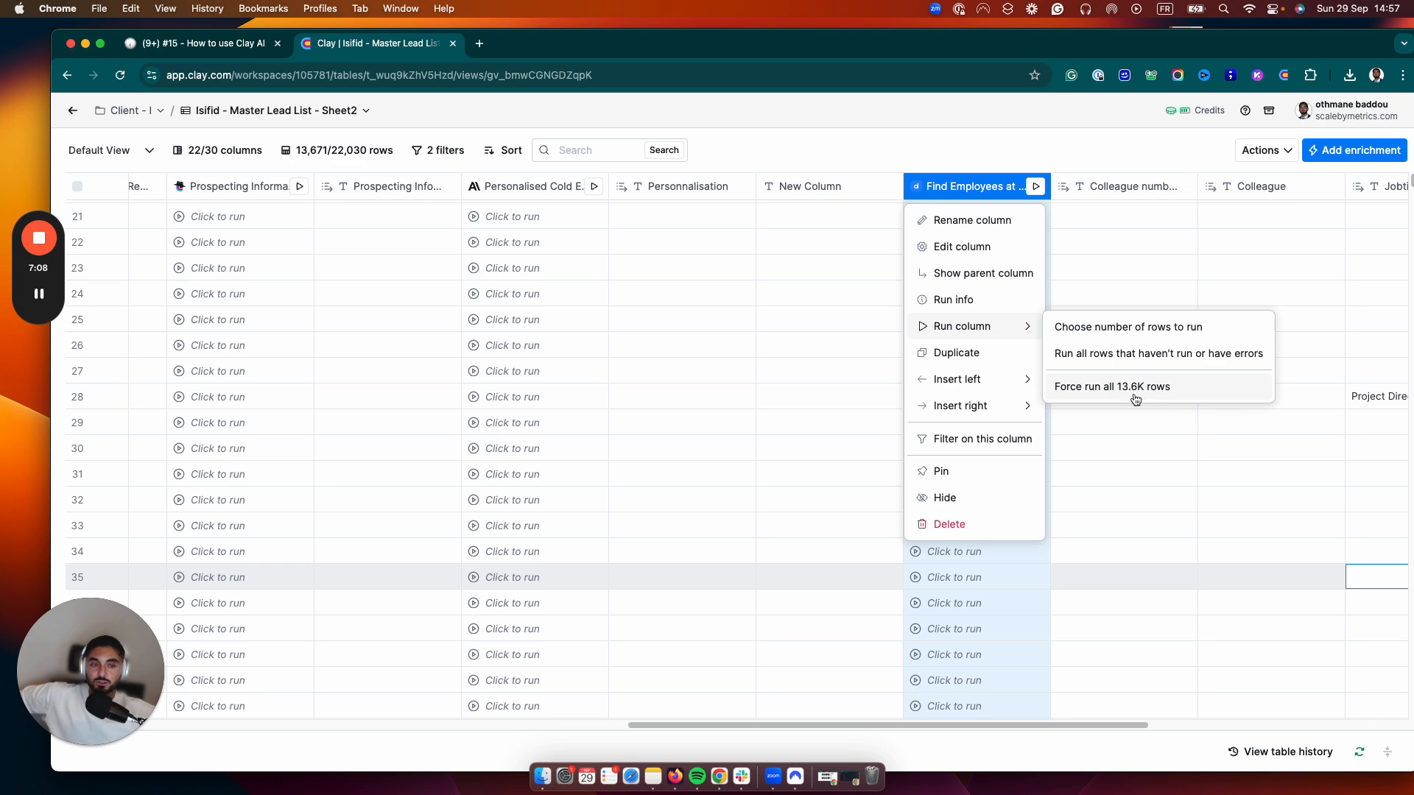
click(1135, 399)
click(1152, 489)
scroll(1129, 731, right, 10)
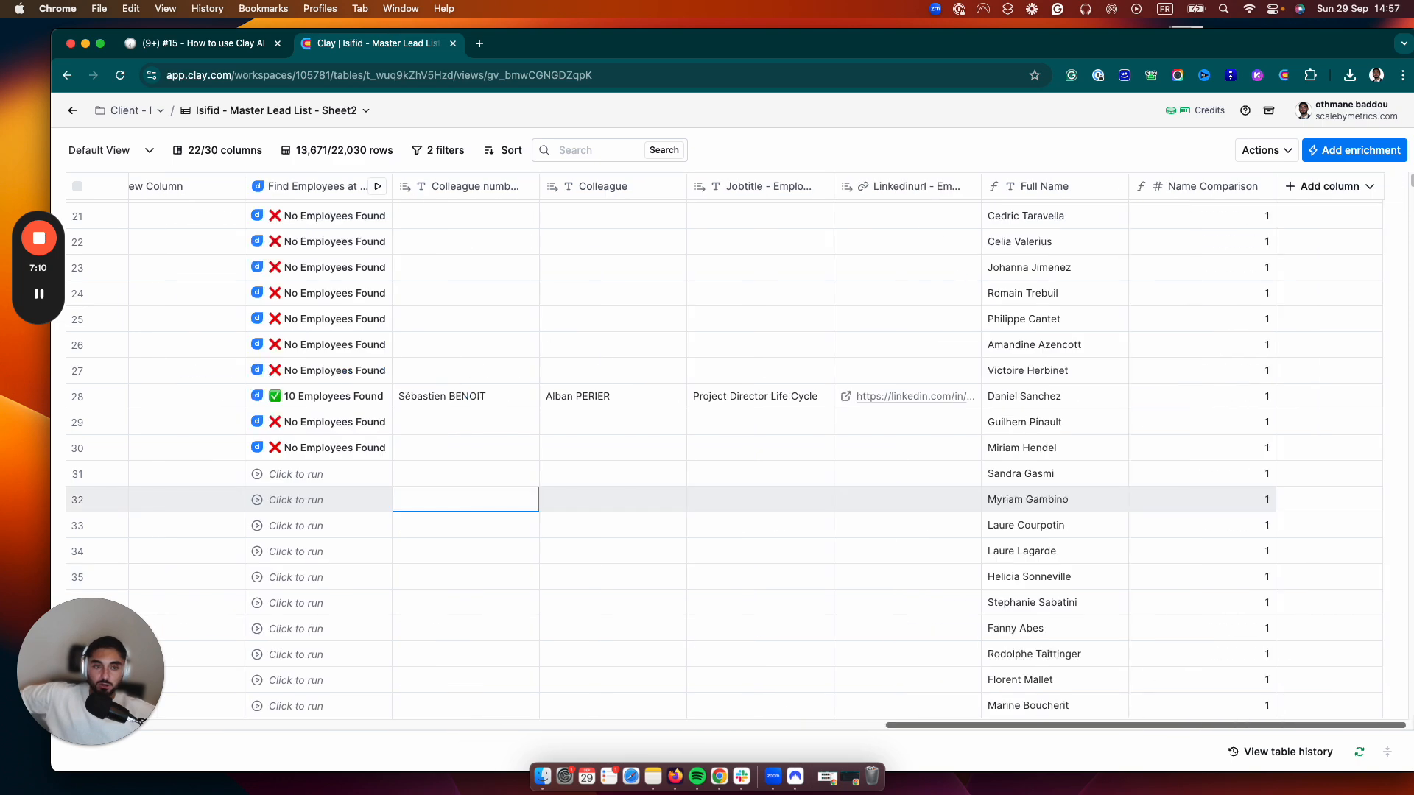
click(1031, 187)
click(1242, 189)
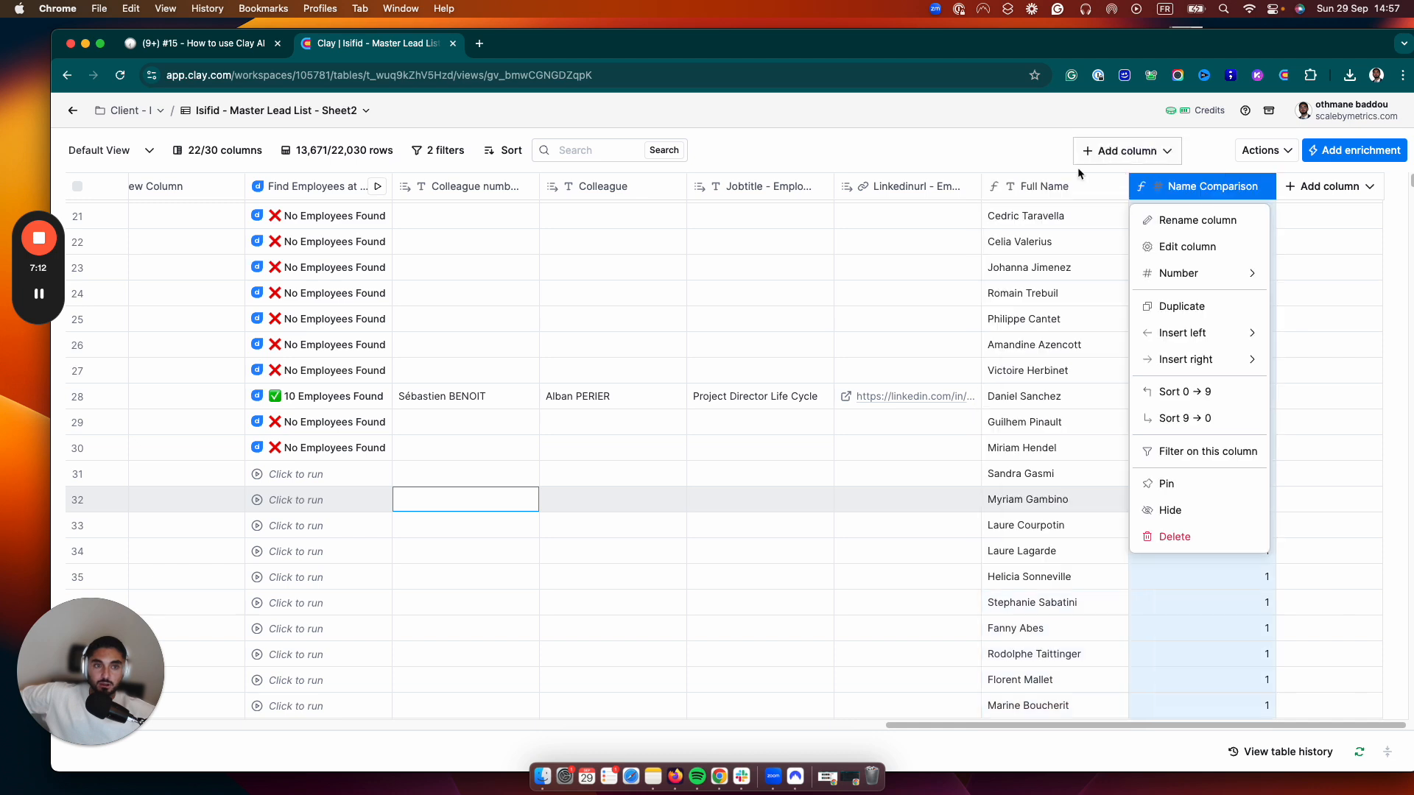
click(1077, 167)
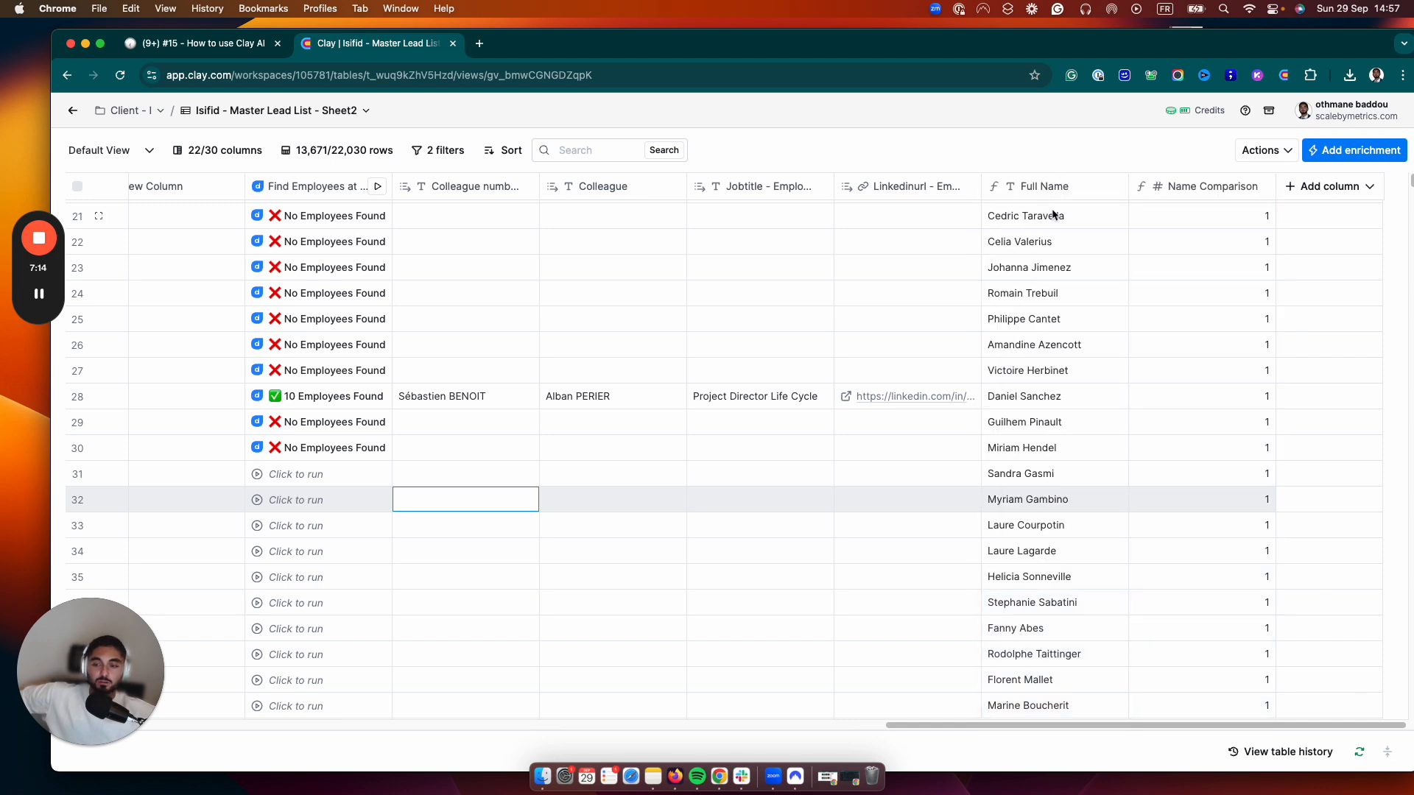